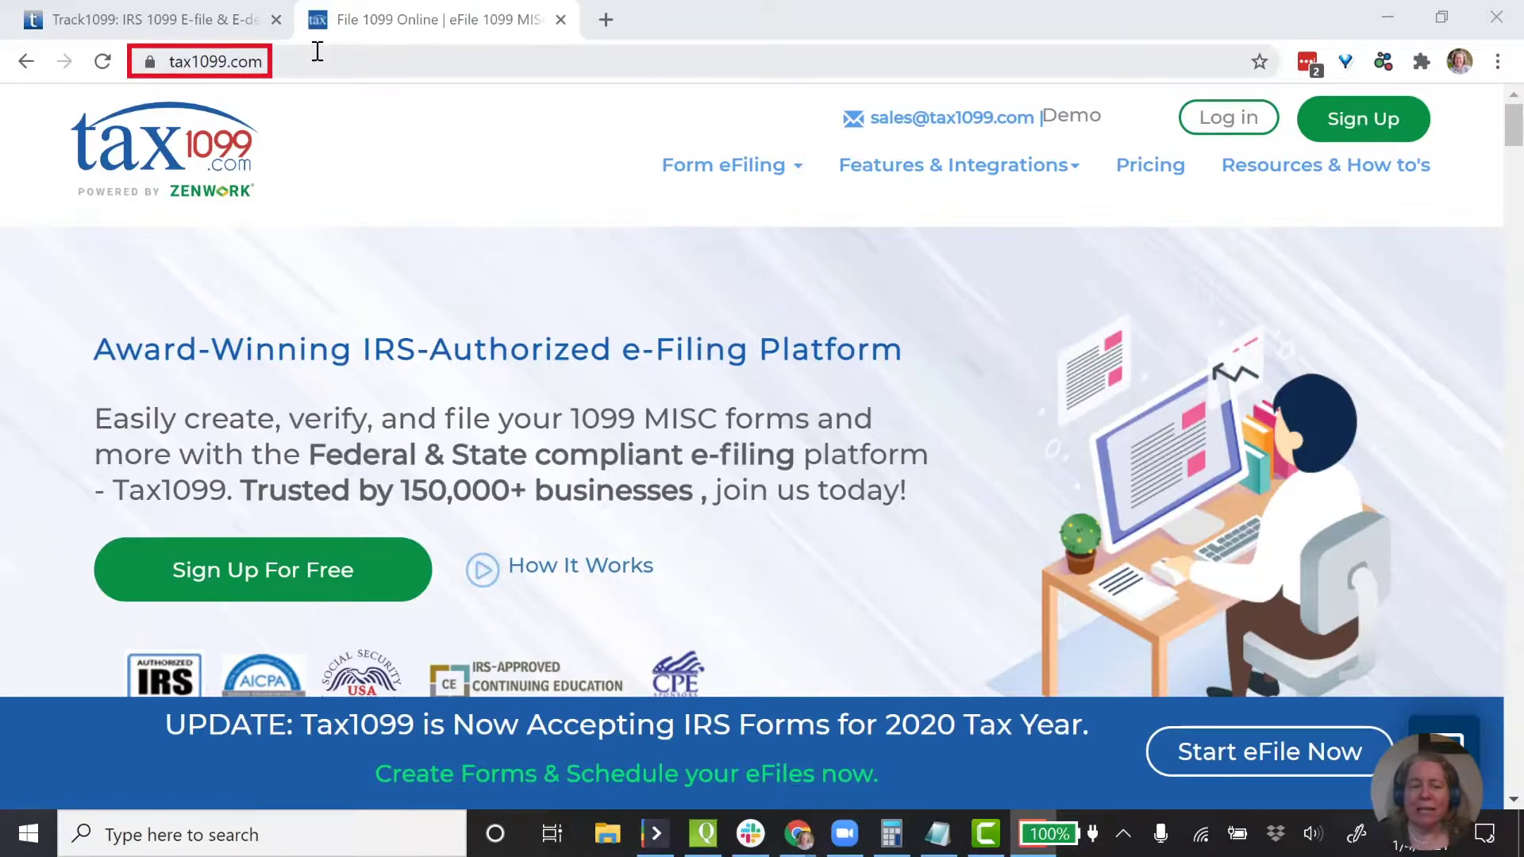
- Quote 1 IRS eFile 1099 form on Tax1099's pricing page for a $2.90 subtotal
{"action": "left_click", "coordinate": [163, 19]}
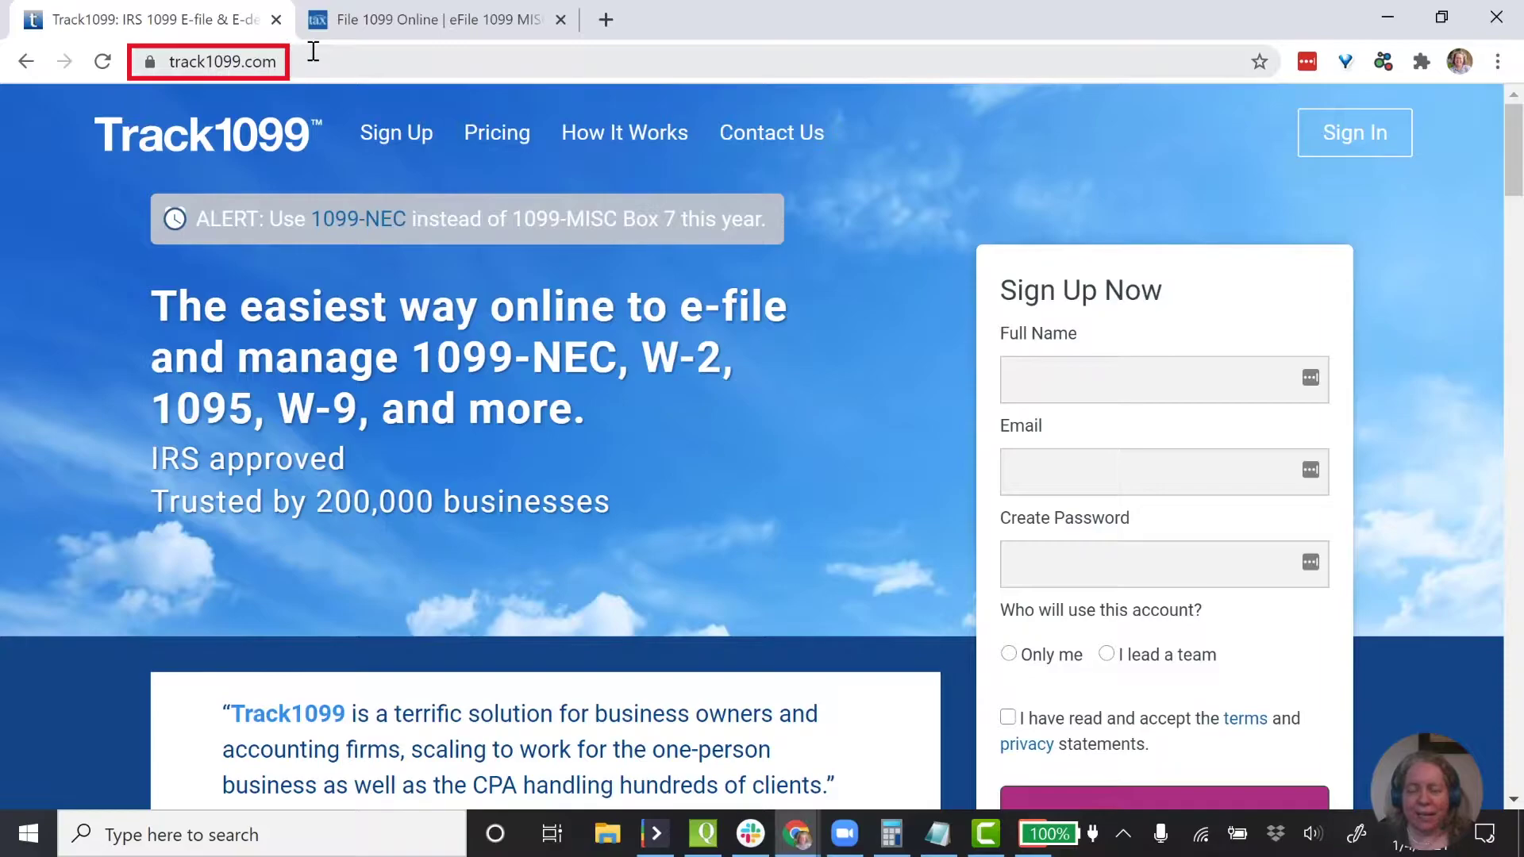
{"action": "left_click", "coordinate": [432, 22]}
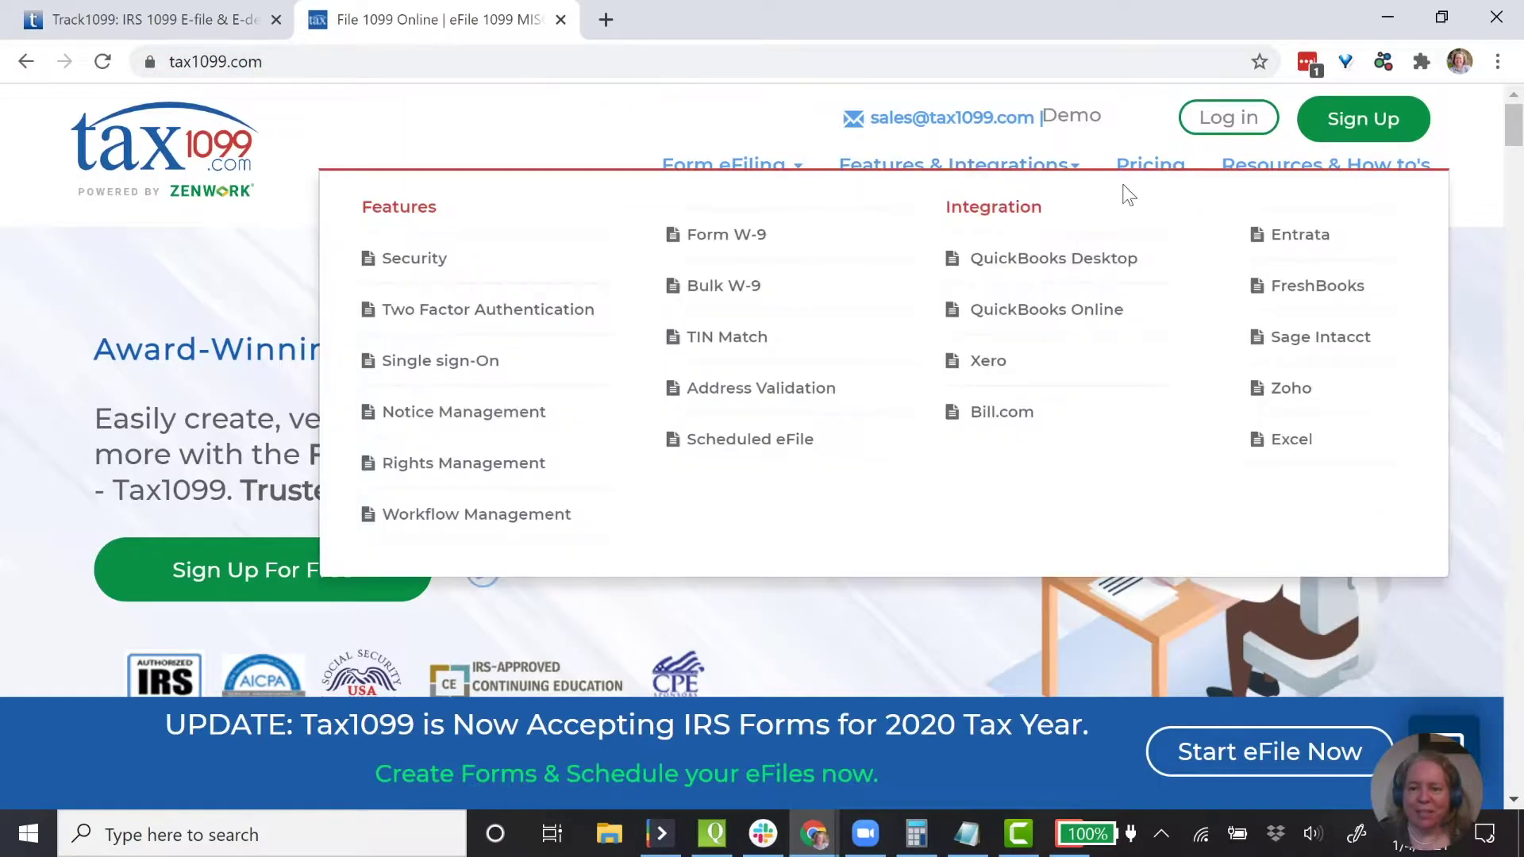
{"action": "left_click", "coordinate": [1143, 162]}
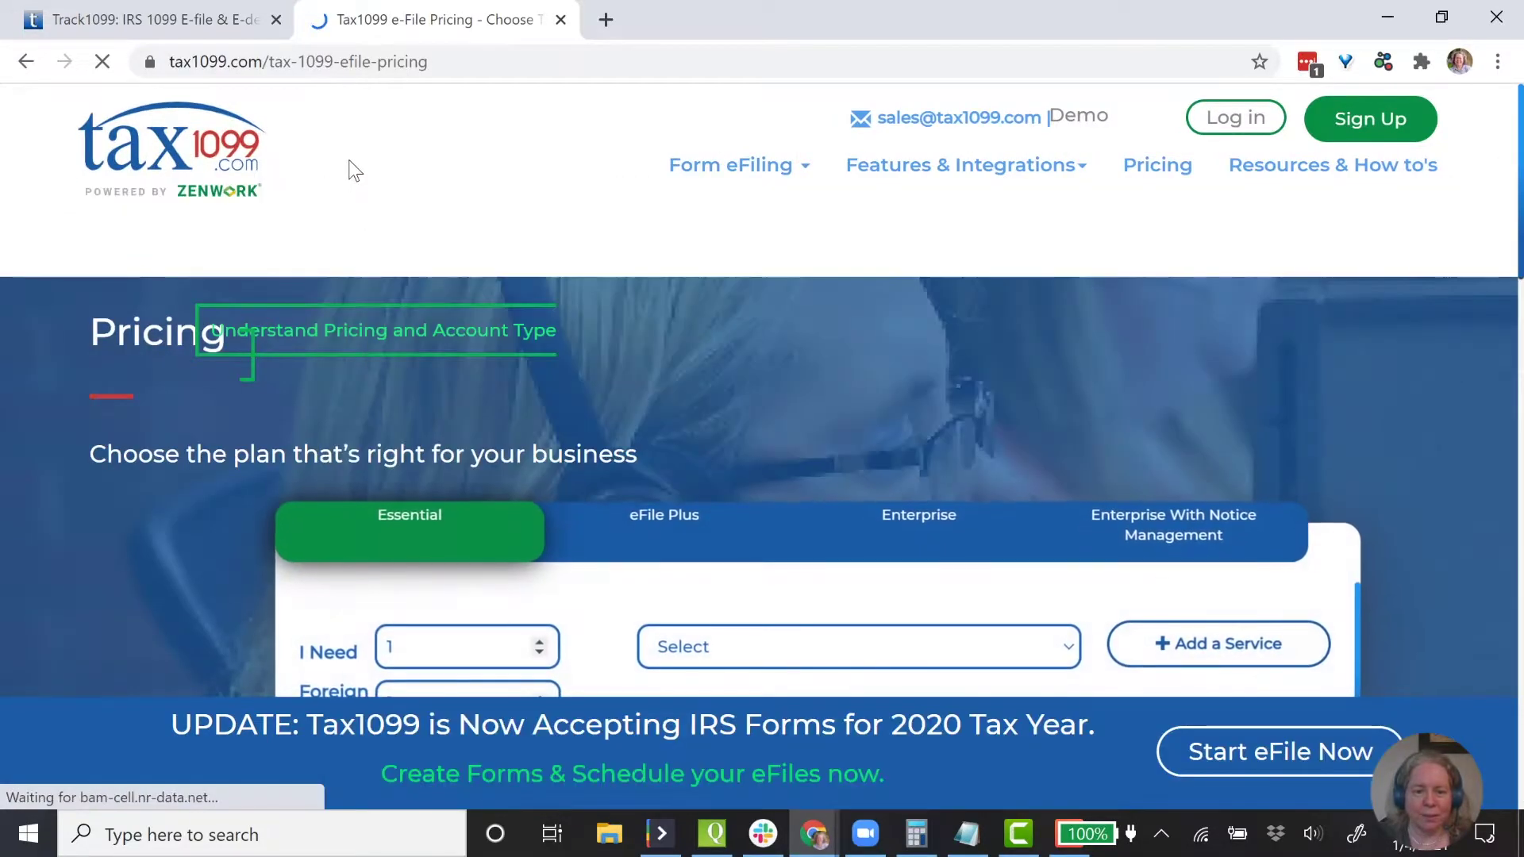
{"action": "scroll", "coordinate": [316, 370], "scroll_direction": "down", "scroll_amount": 5}
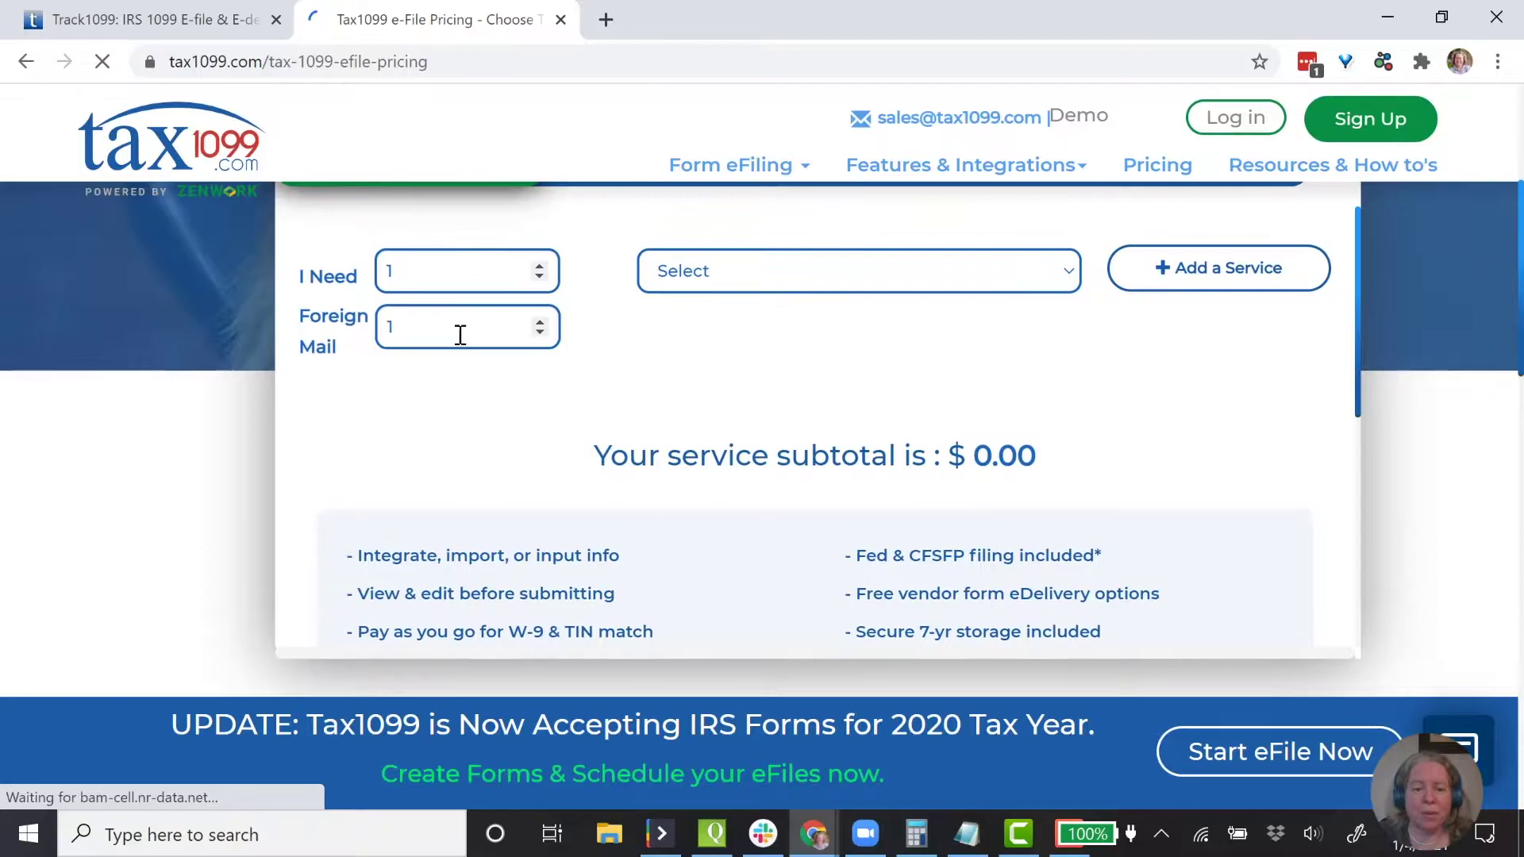
{"action": "left_click", "coordinate": [306, 321]}
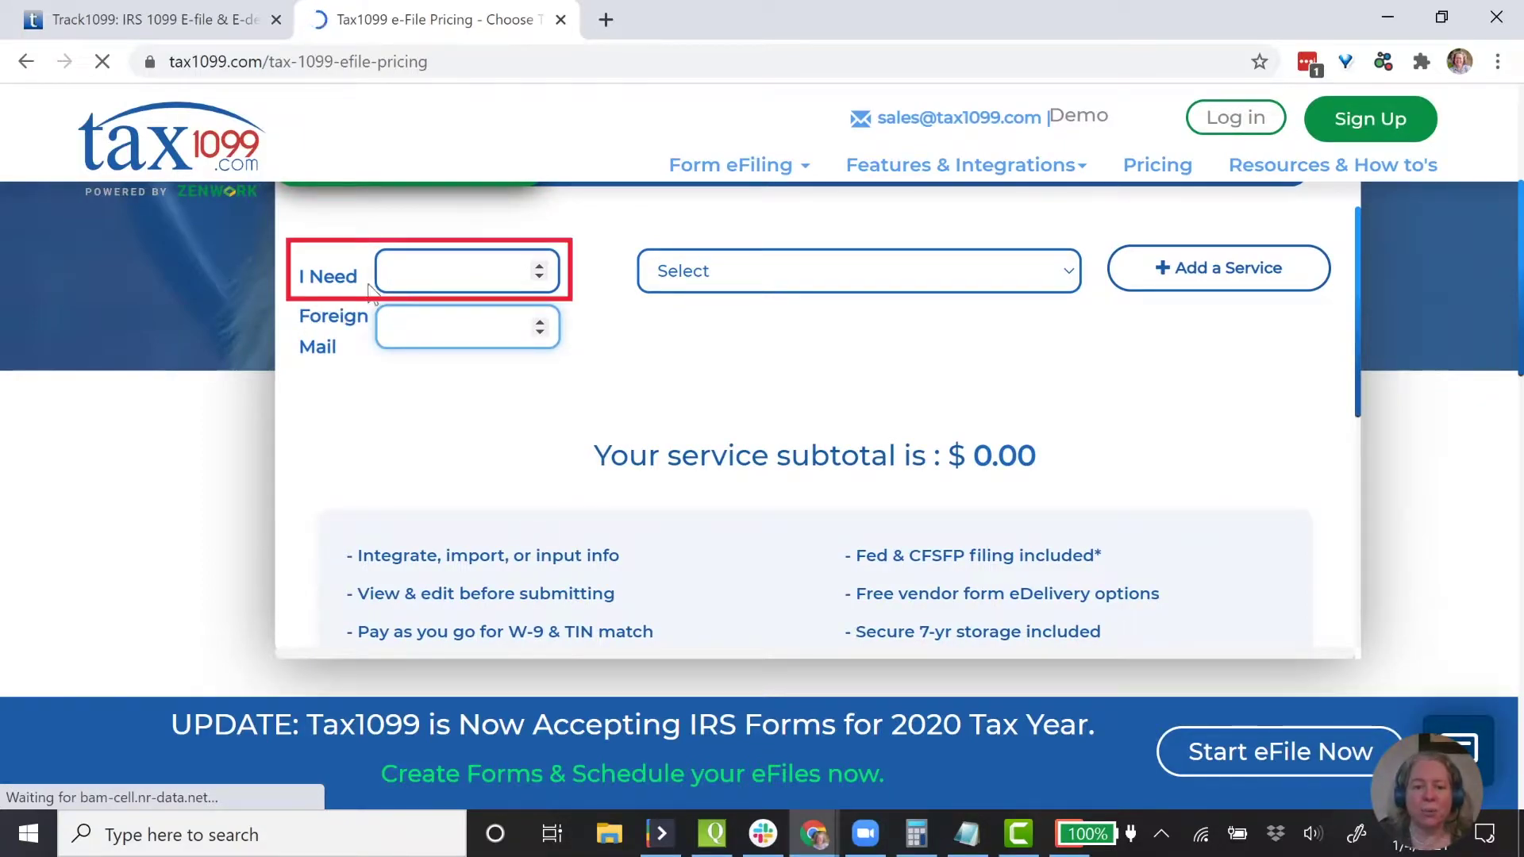
{"action": "left_click", "coordinate": [436, 278]}
{"action": "type", "text": "1"}
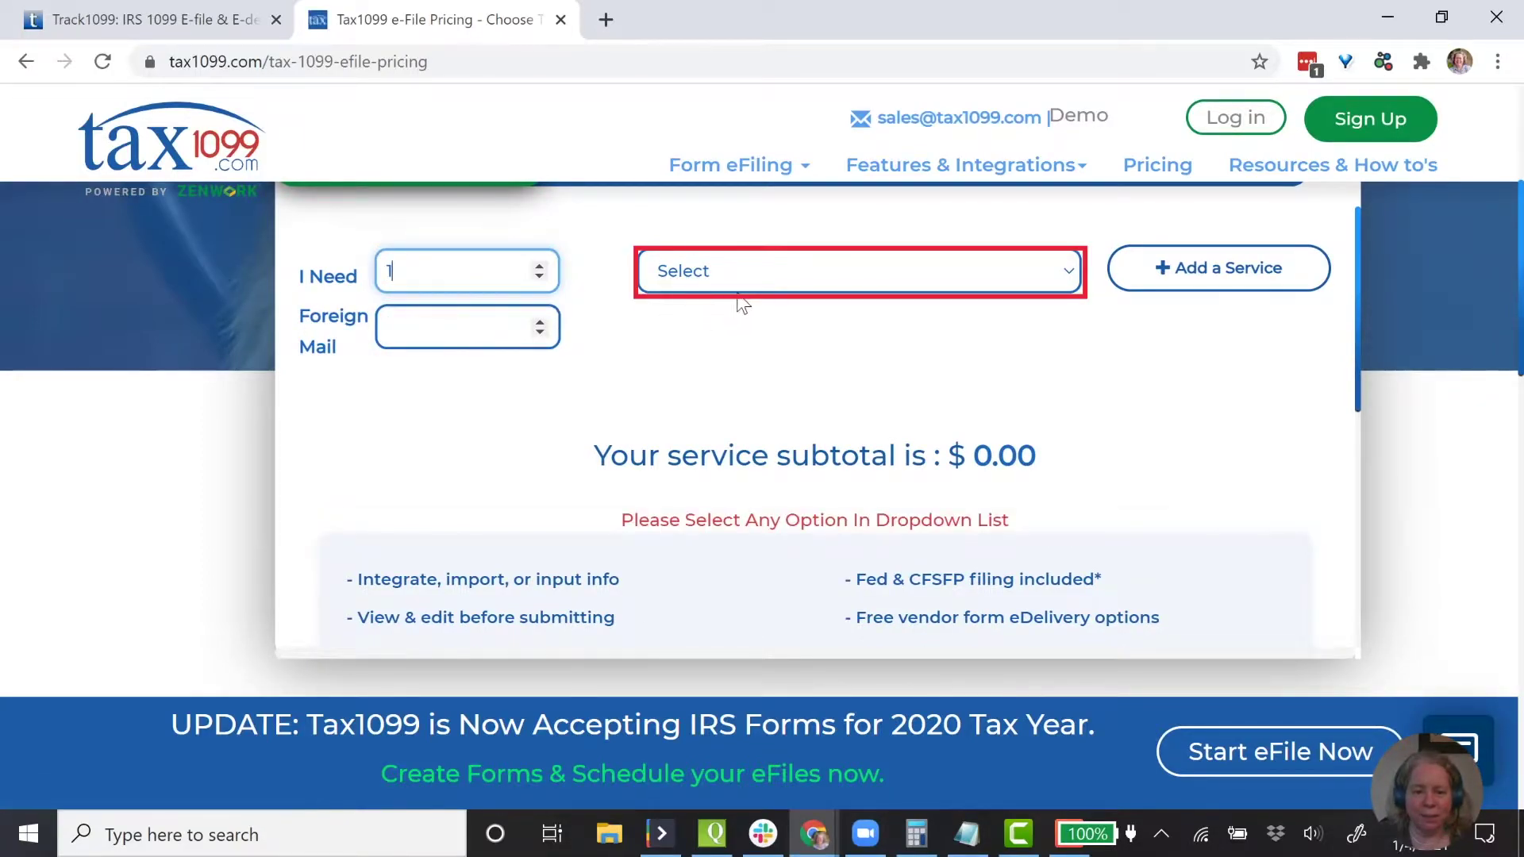
{"action": "left_click", "coordinate": [738, 296]}
{"action": "left_click", "coordinate": [726, 350]}
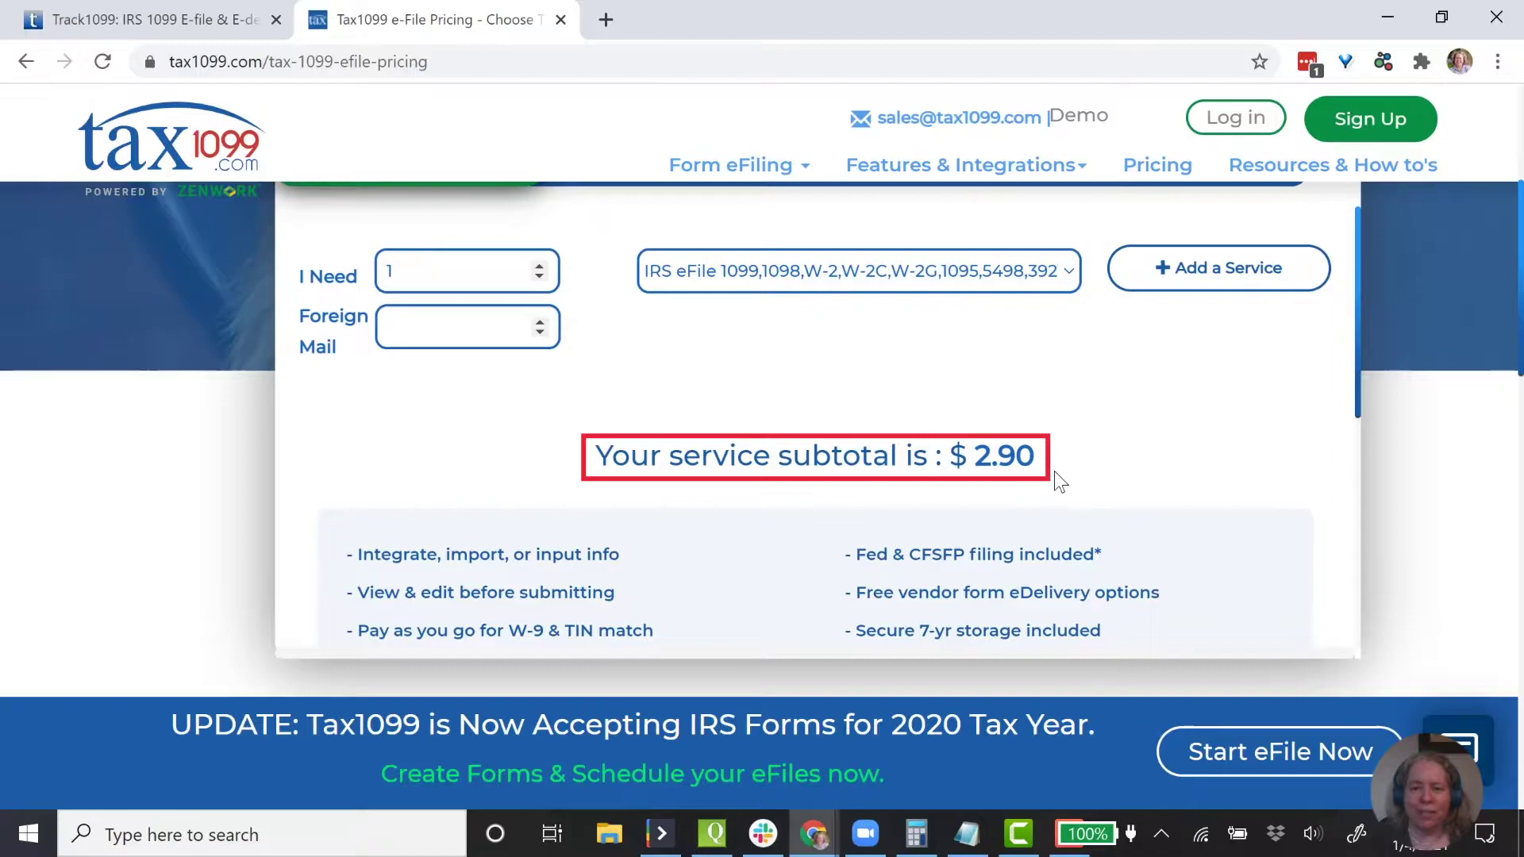
- Change Track1099's pricing calculator from 50 to 1 form, quoting $2.99 per form
{"action": "left_click", "coordinate": [148, 24]}
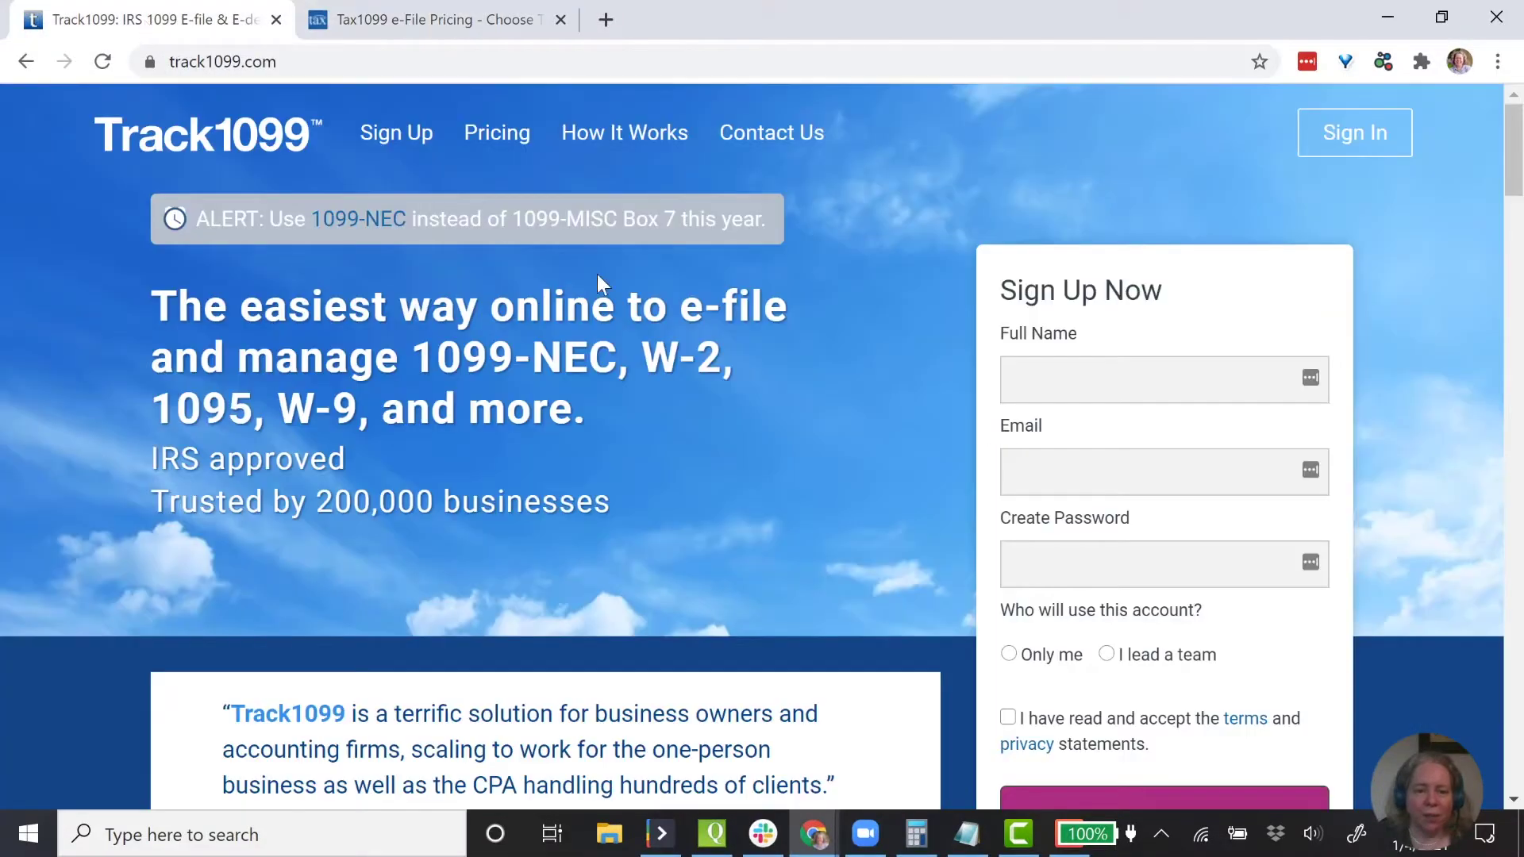
{"action": "left_click", "coordinate": [484, 159]}
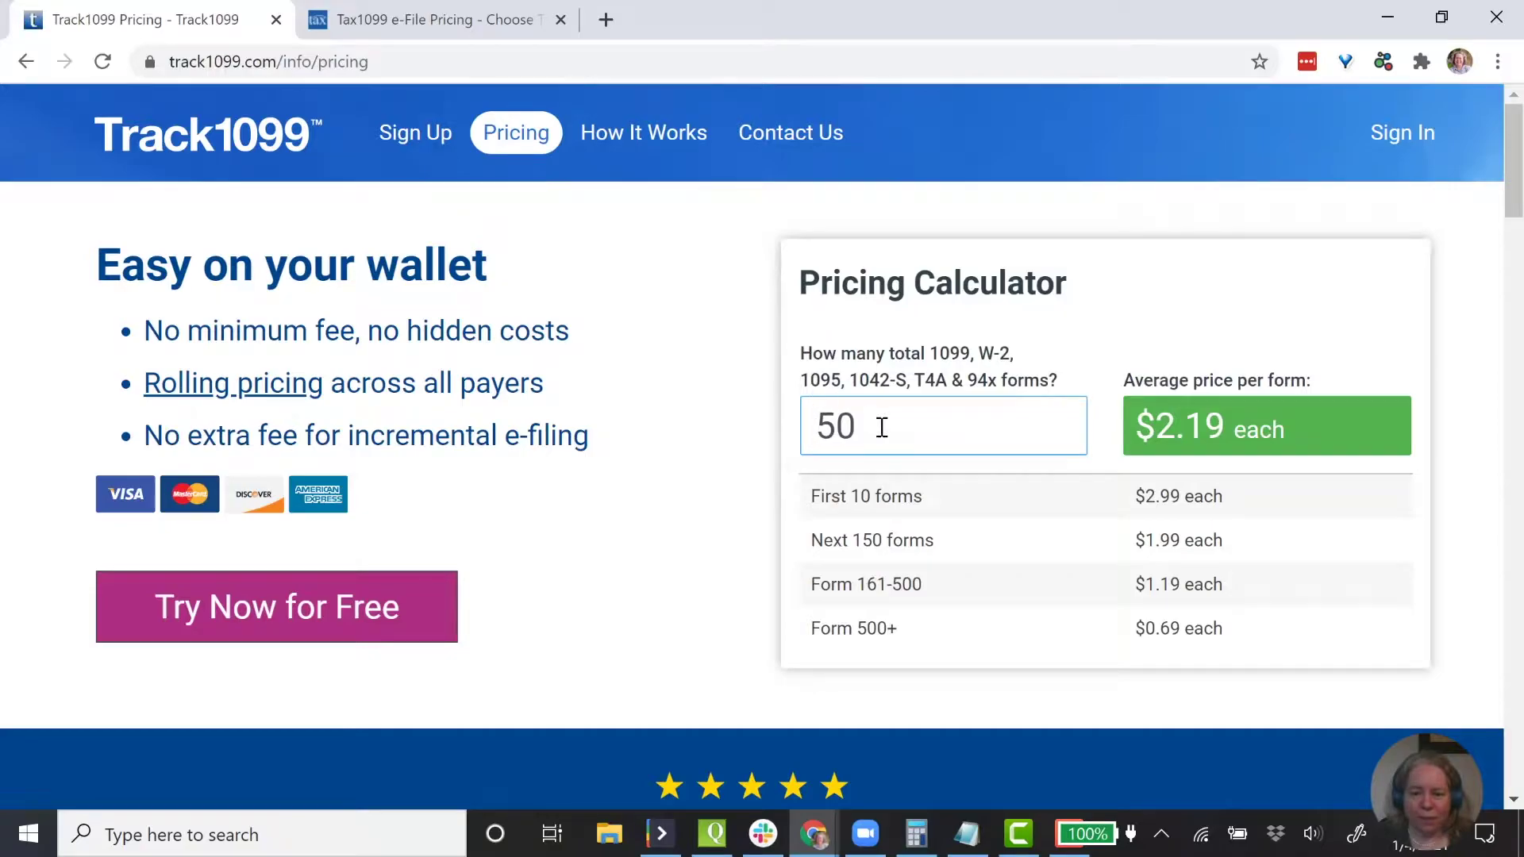
{"action": "left_click_drag", "start_coordinate": [877, 425], "coordinate": [741, 428]}
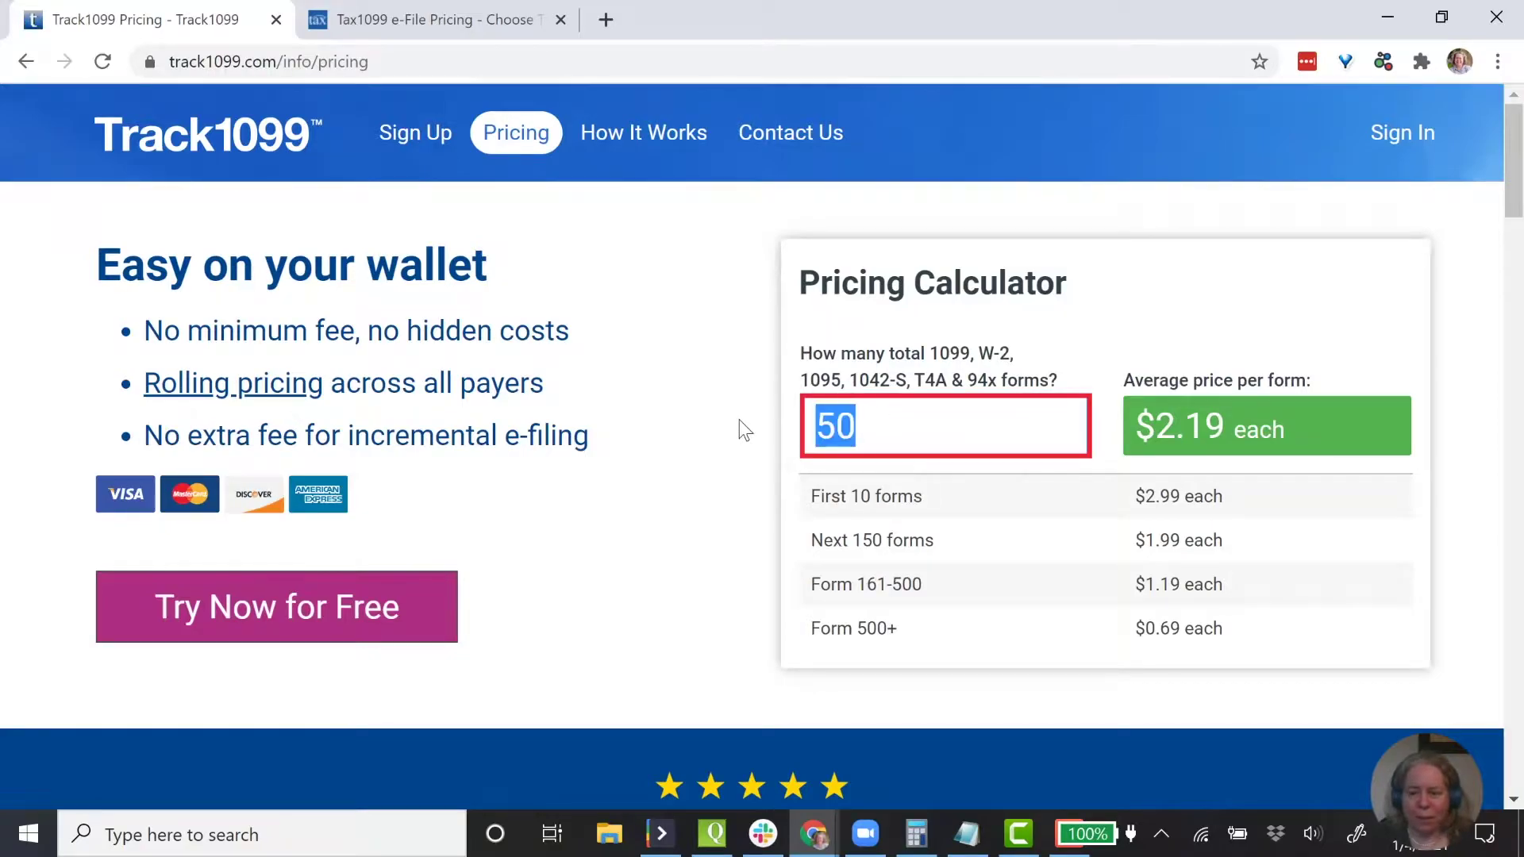
{"action": "type", "text": "1"}
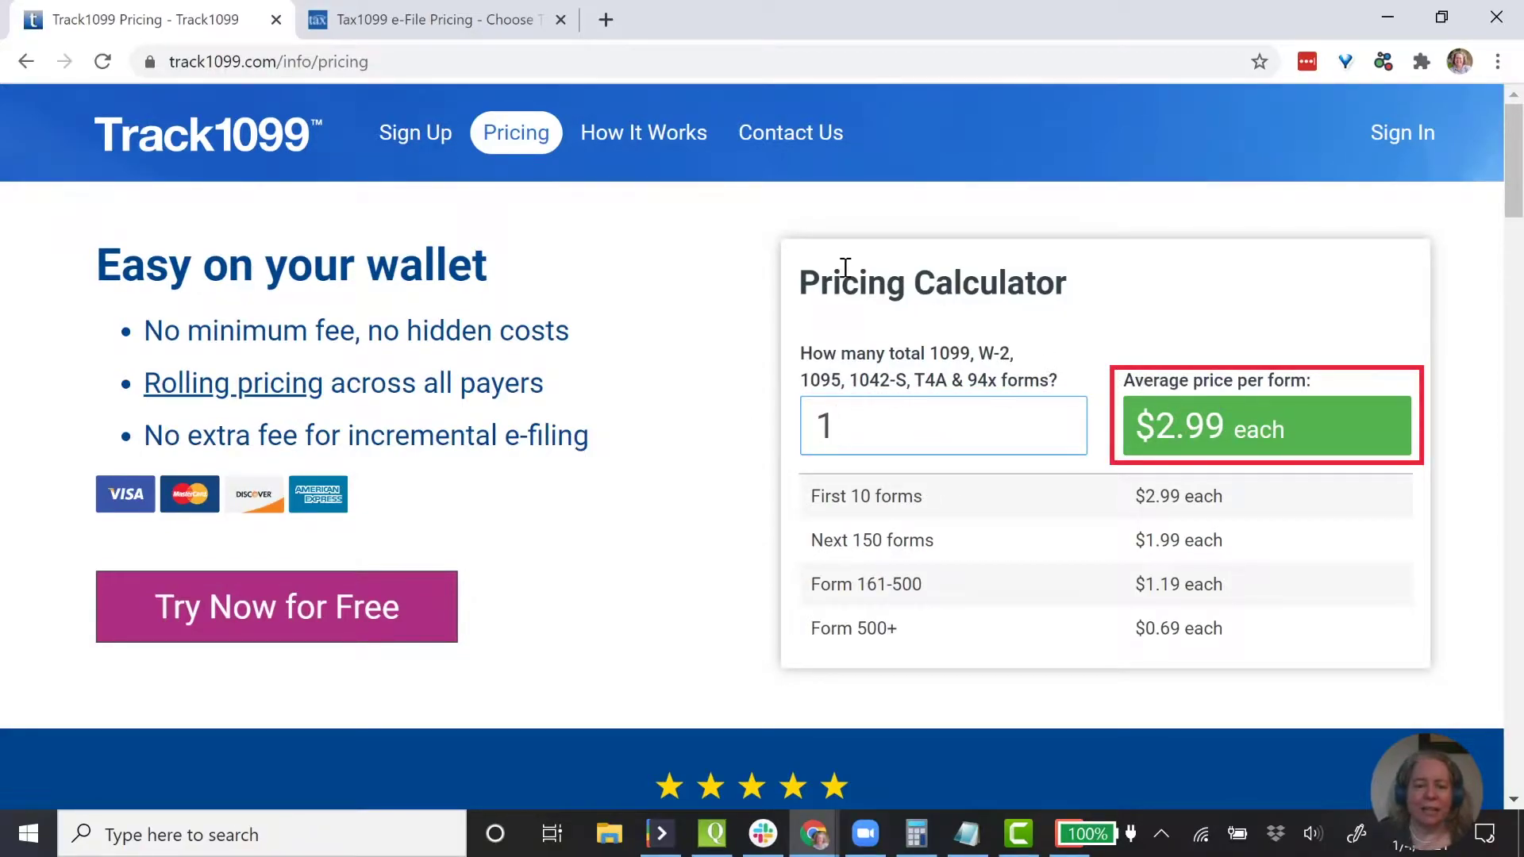
- Close the Tax1099 pricing tab, keeping Track1099's pricing page open
{"action": "left_click", "coordinate": [455, 23]}
{"action": "left_click", "coordinate": [195, 21]}
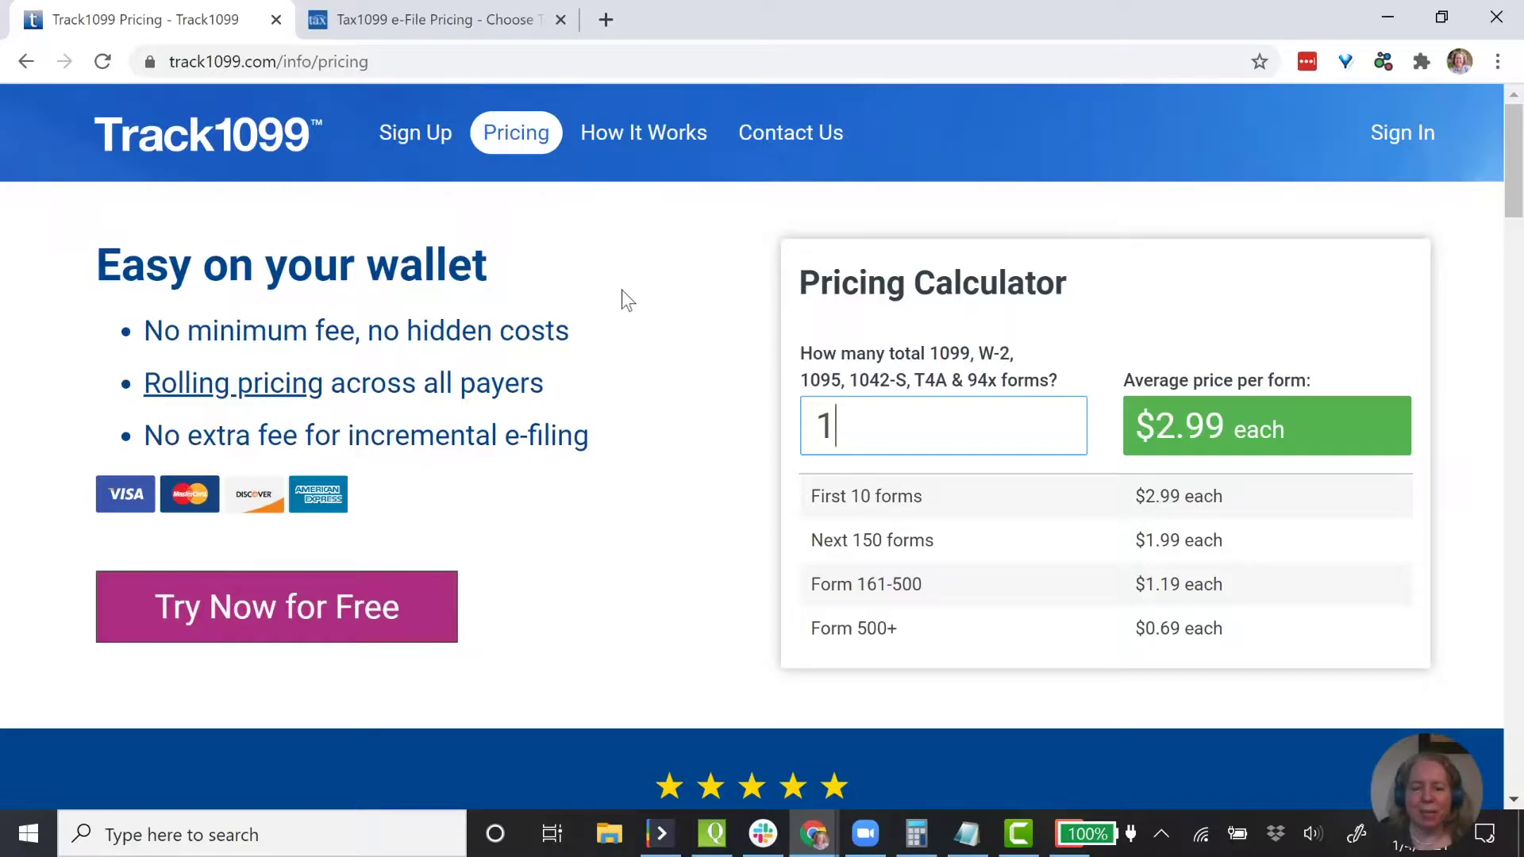
{"action": "left_click", "coordinate": [561, 21]}
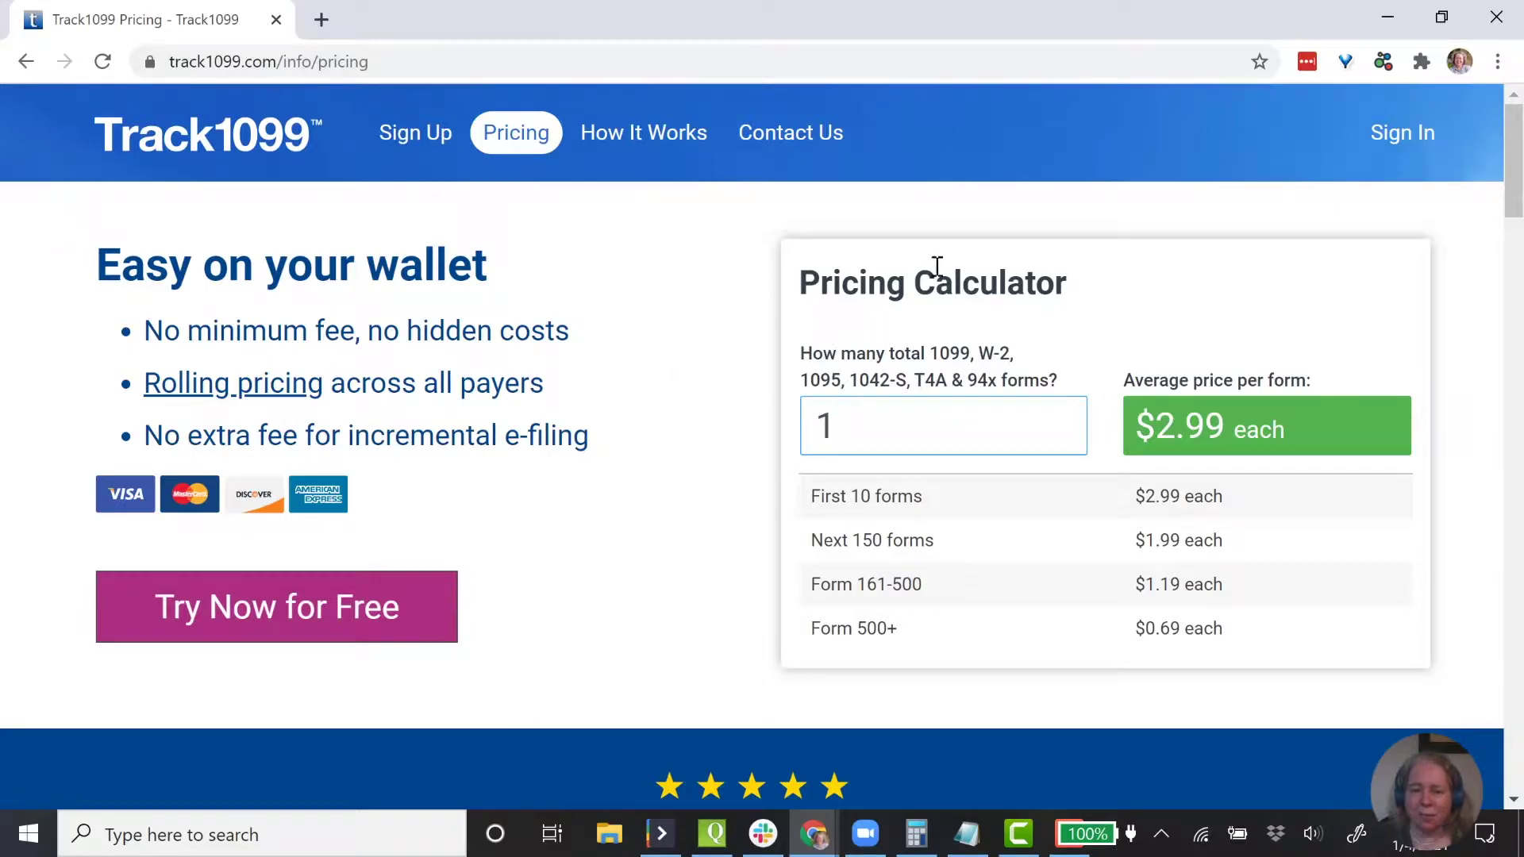
- Fill in the Track1099 signup form with full name, email, a pasted password and phone number
{"action": "left_click", "coordinate": [441, 136]}
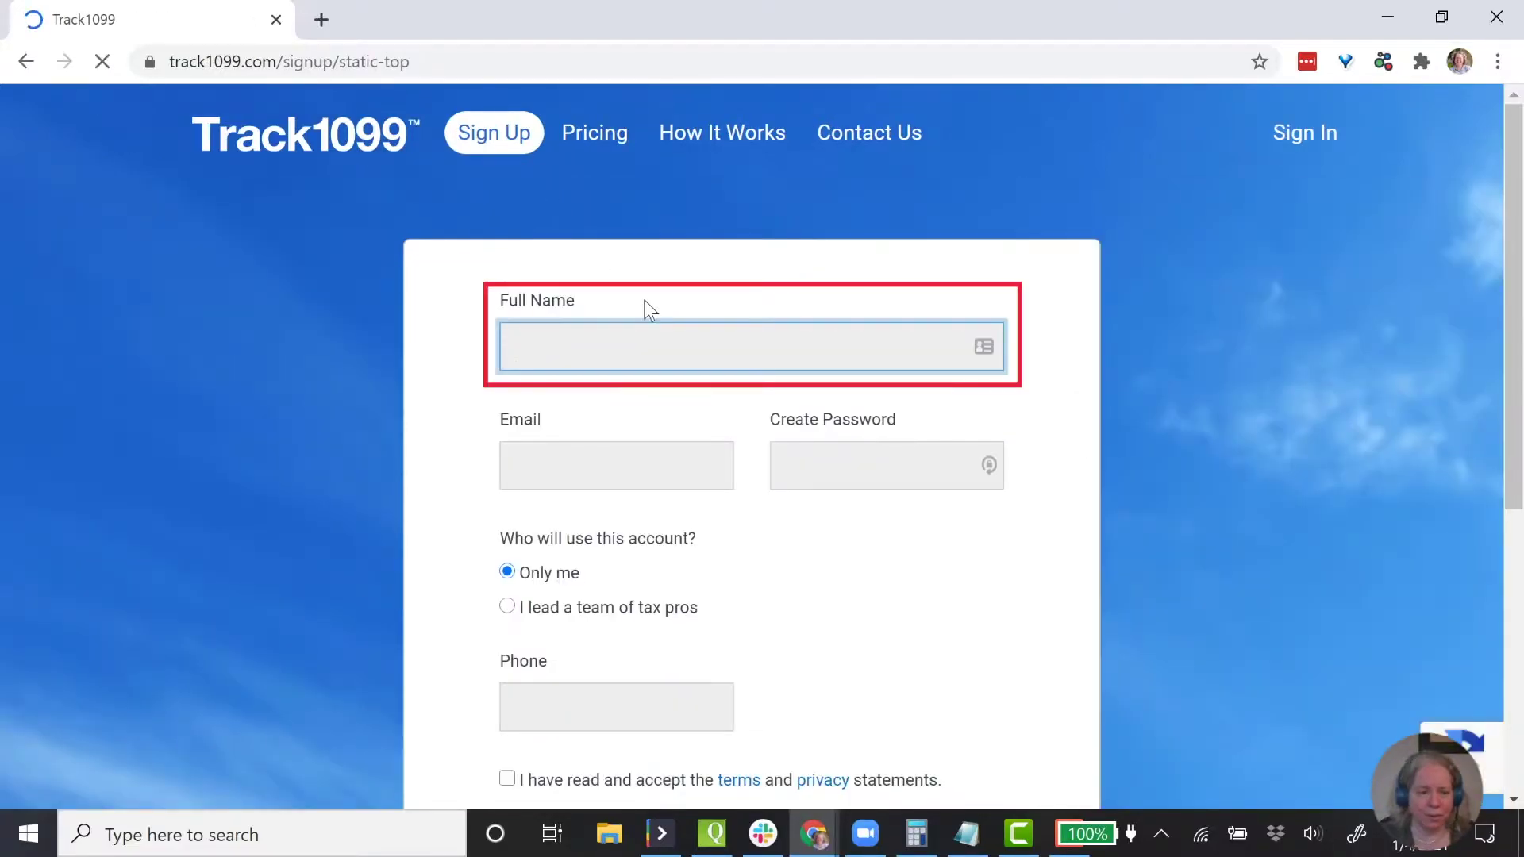
{"action": "key", "text": "Tab"}
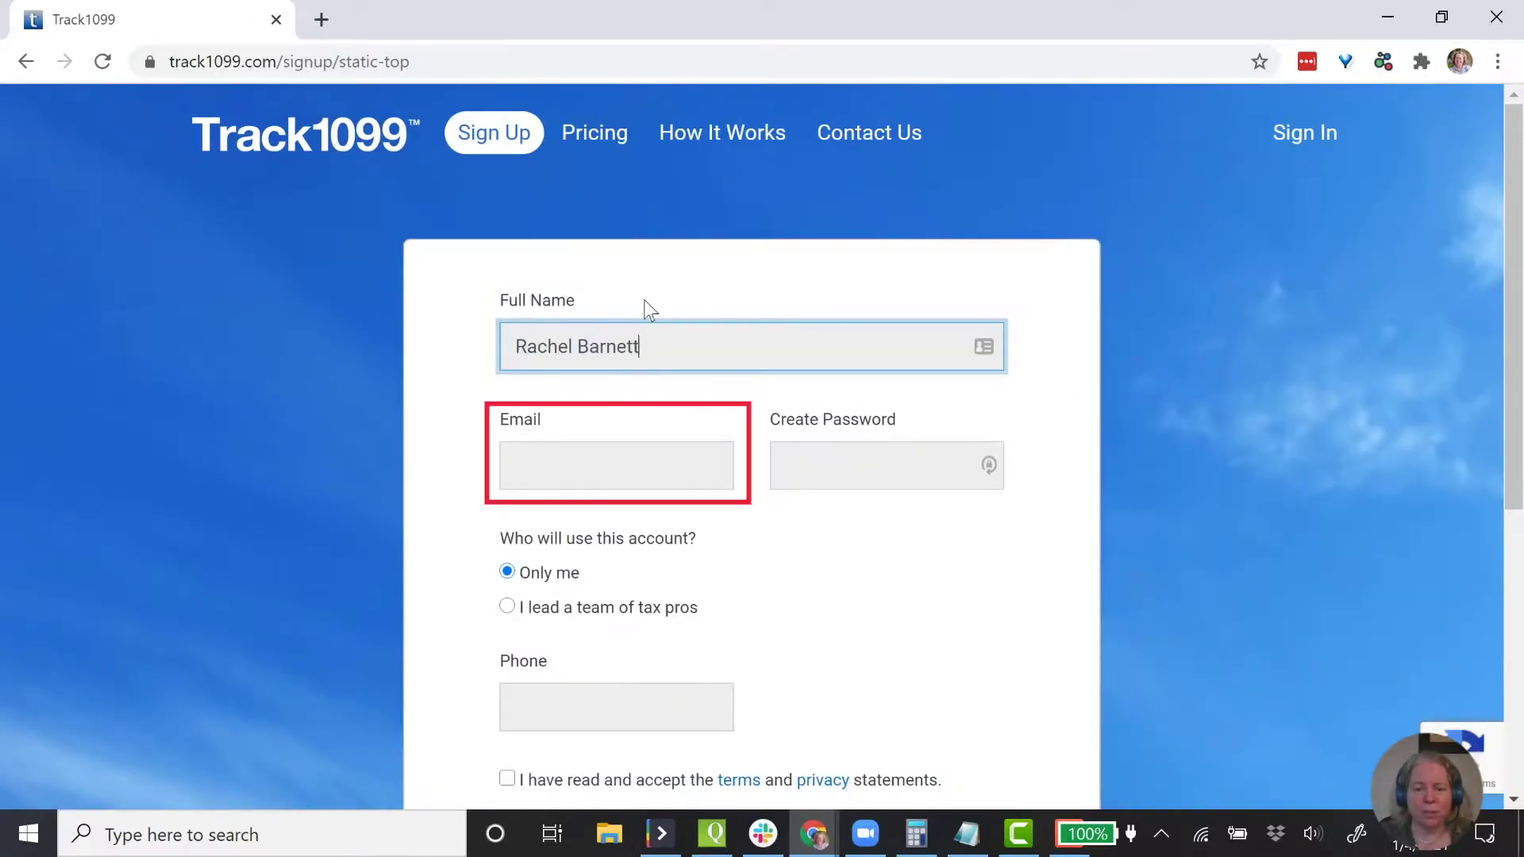
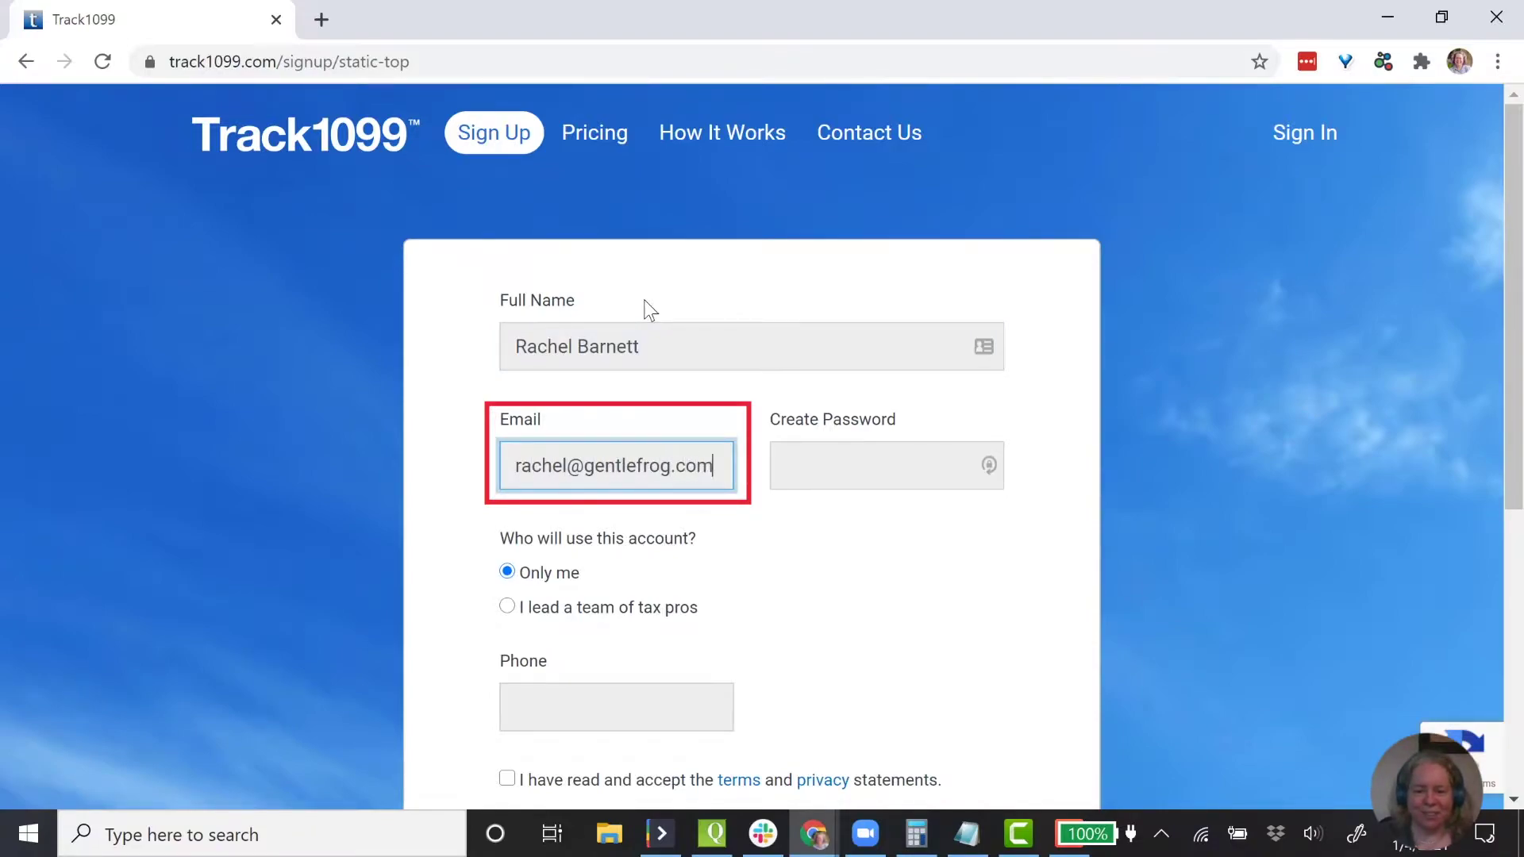
{"action": "key", "text": "Tab"}
{"action": "key", "text": "ctrl+v"}
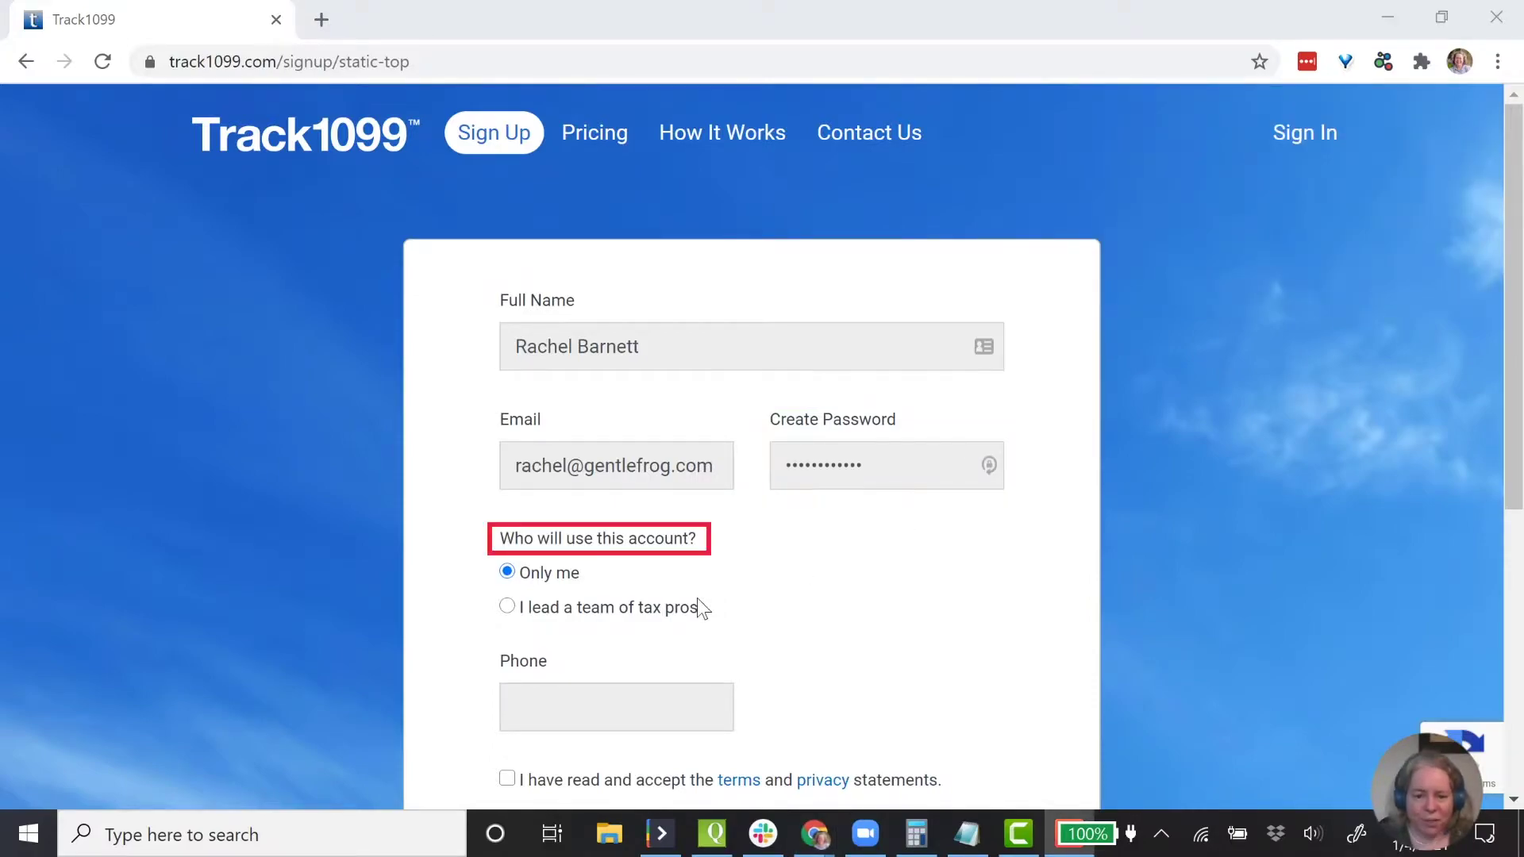
{"action": "left_click", "coordinate": [644, 718]}
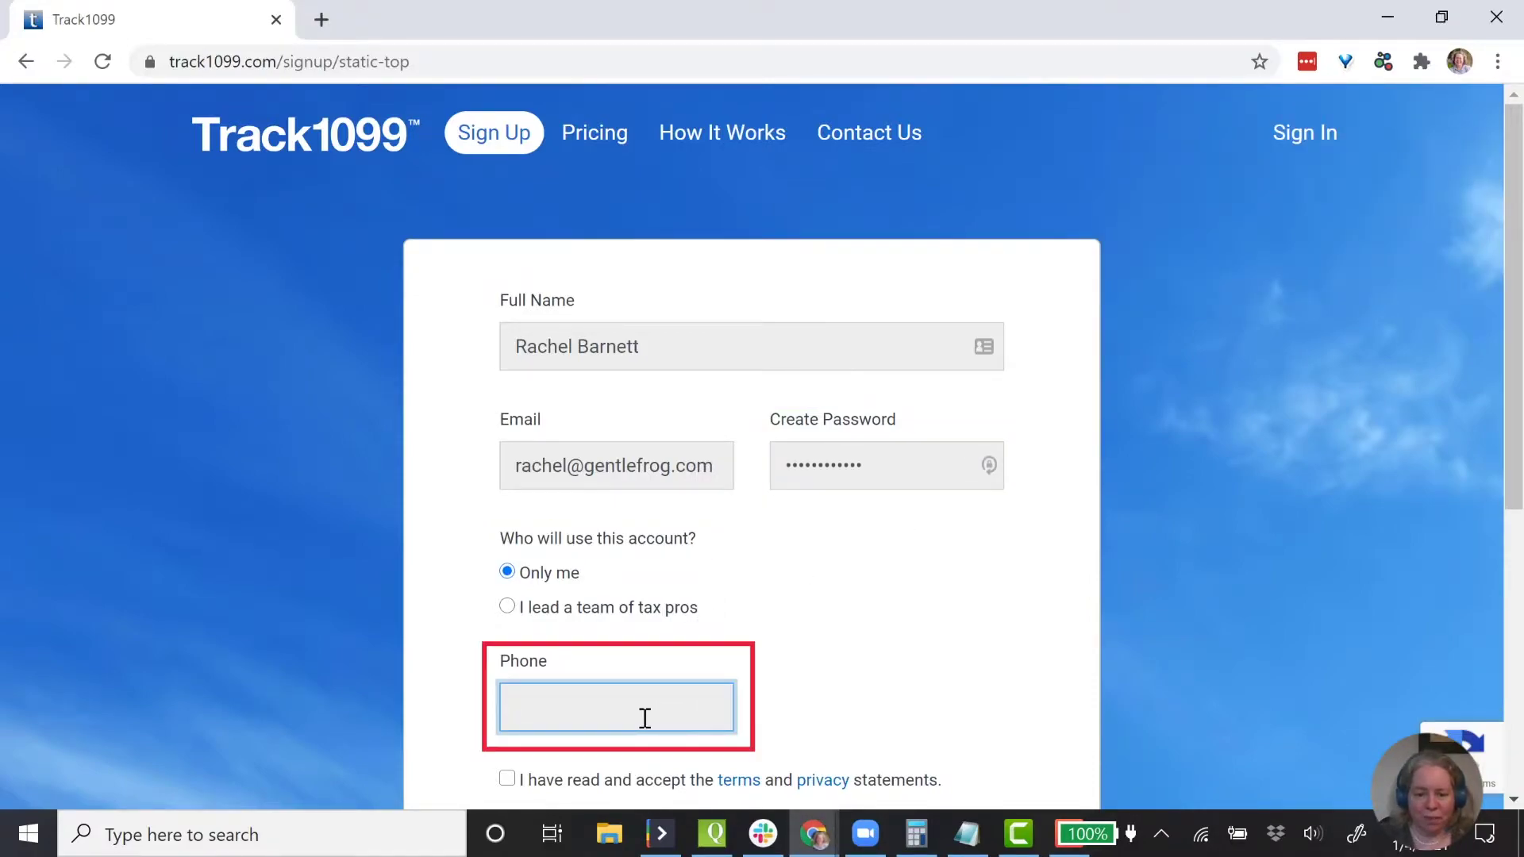
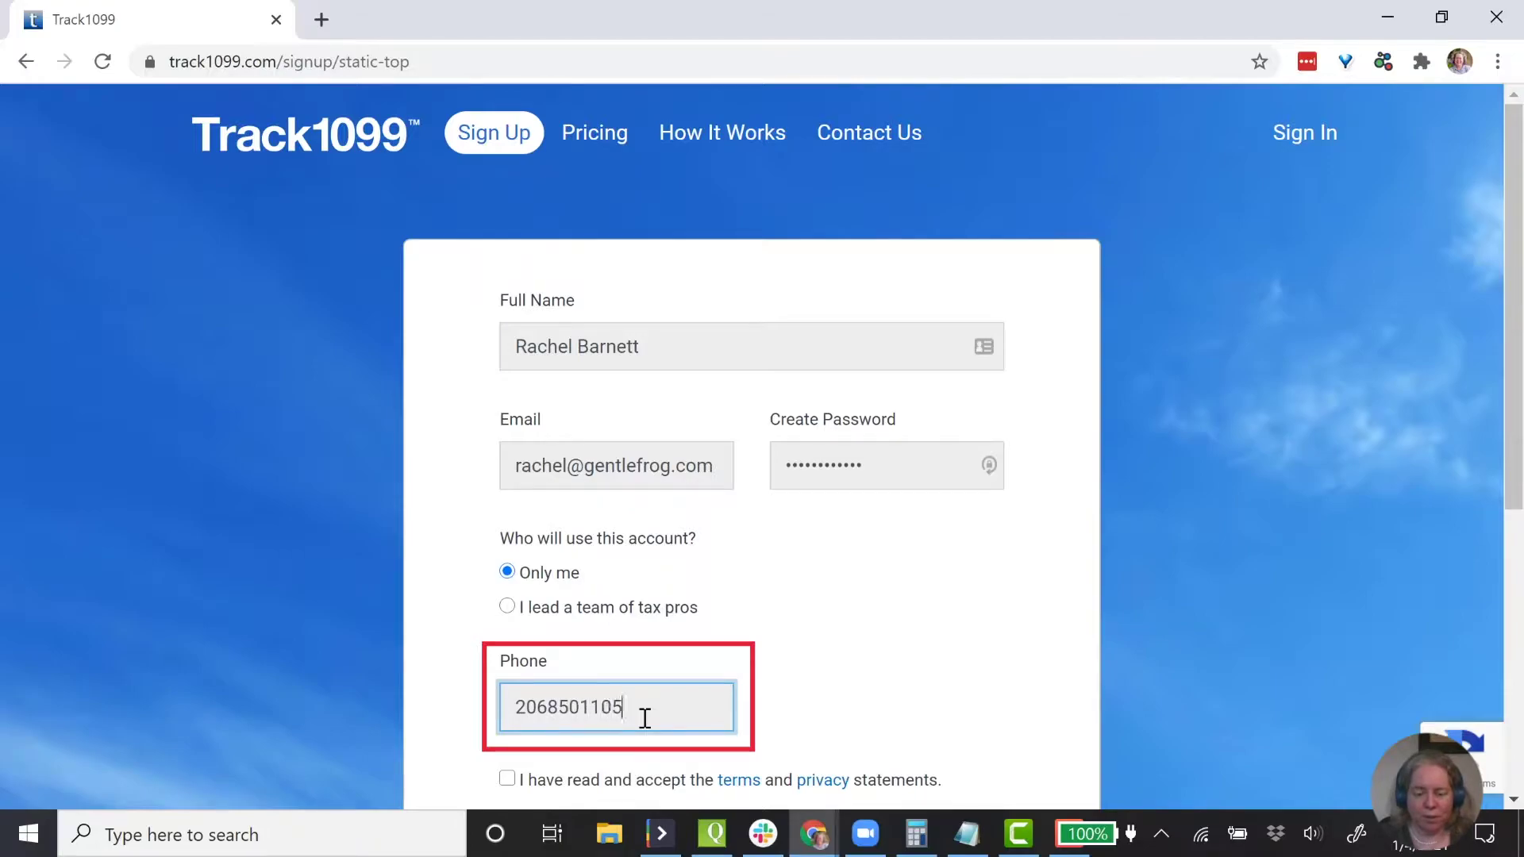
- Accept the terms and privacy statements, submit the signup, and pick a security question
{"action": "scroll", "coordinate": [644, 719], "scroll_direction": "down", "scroll_amount": 3}
{"action": "left_click", "coordinate": [489, 543]}
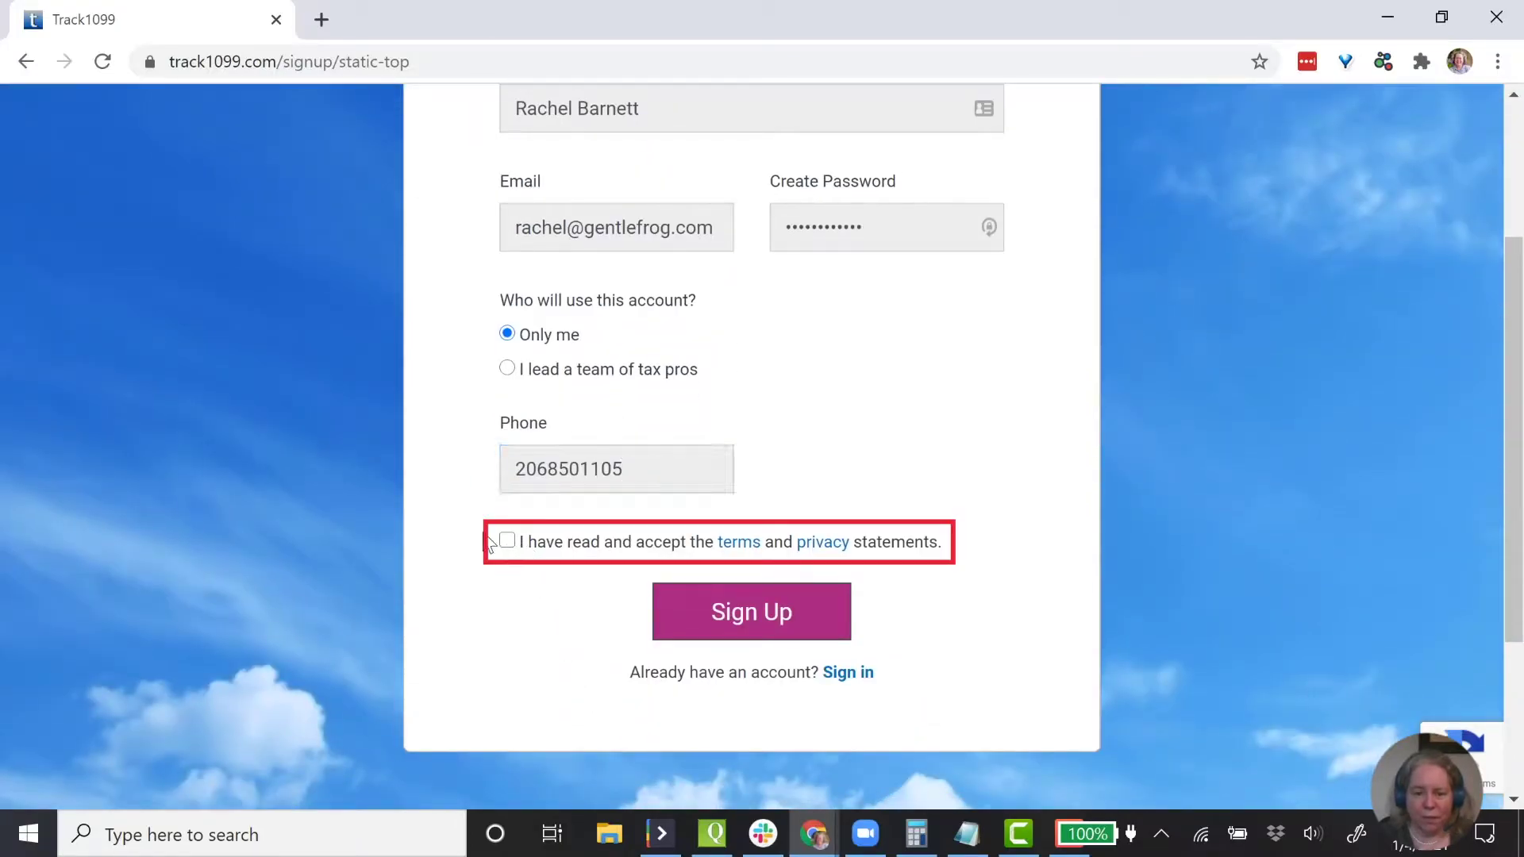
{"action": "left_click", "coordinate": [506, 540]}
{"action": "left_click", "coordinate": [798, 620]}
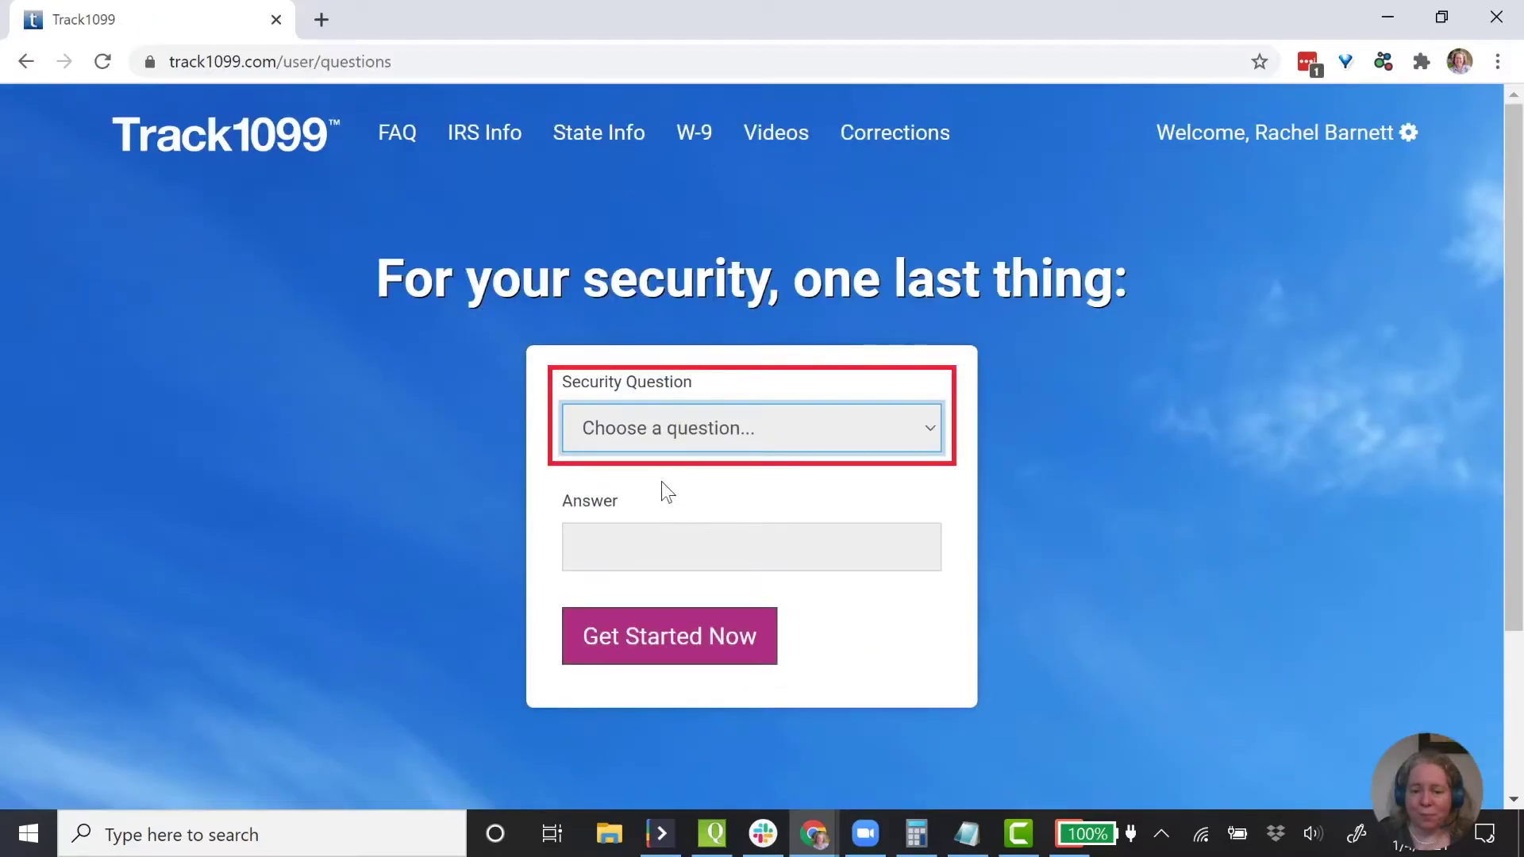
{"action": "left_click", "coordinate": [700, 444]}
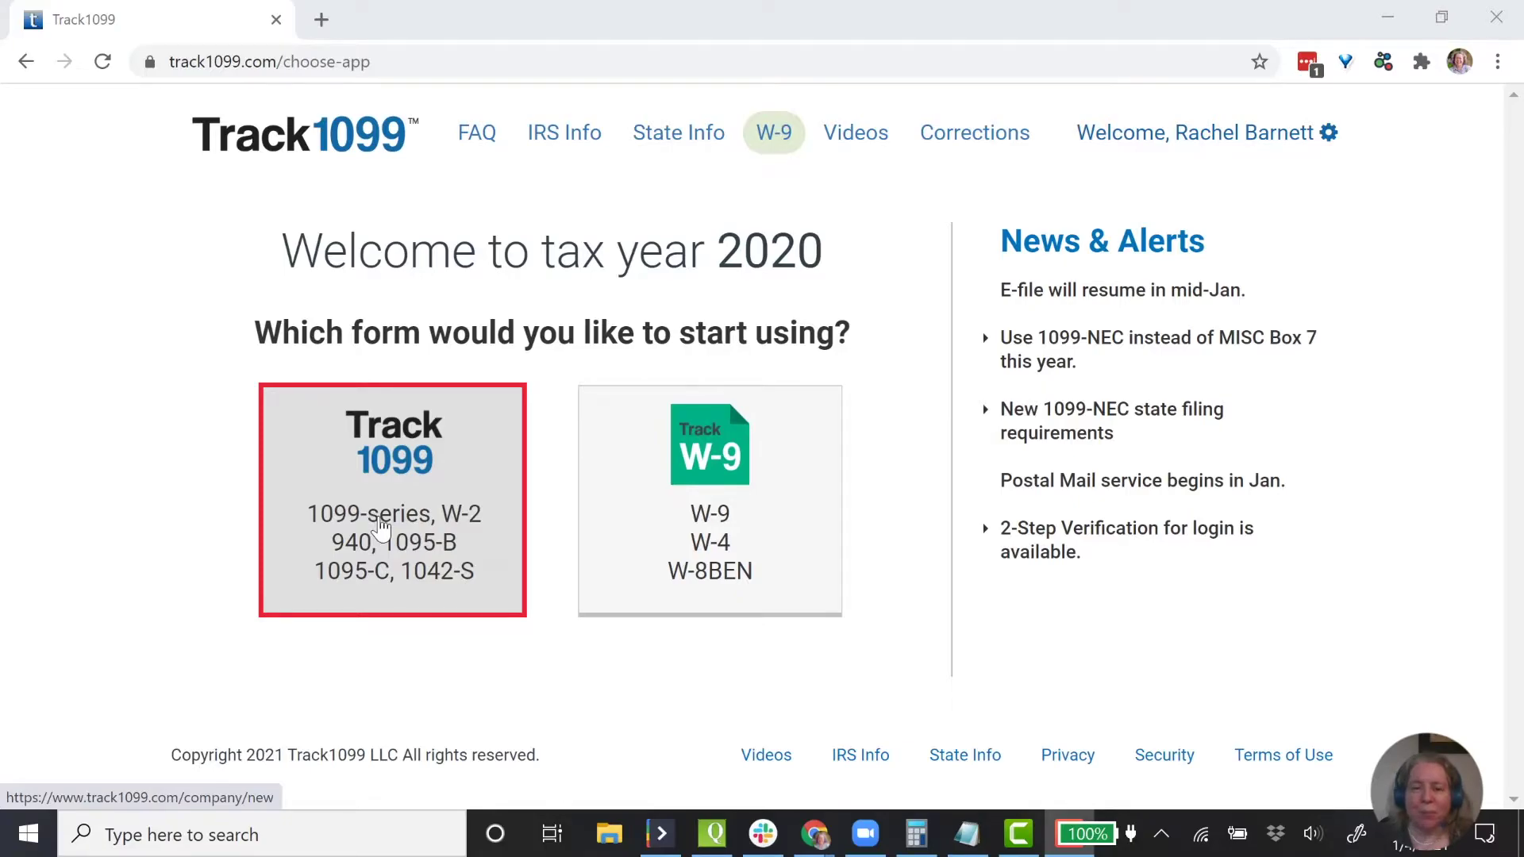
- Choose the Track 1099 forms app and start the QuickBooks/Xero 1099-NEC import
{"action": "left_click", "coordinate": [381, 526]}
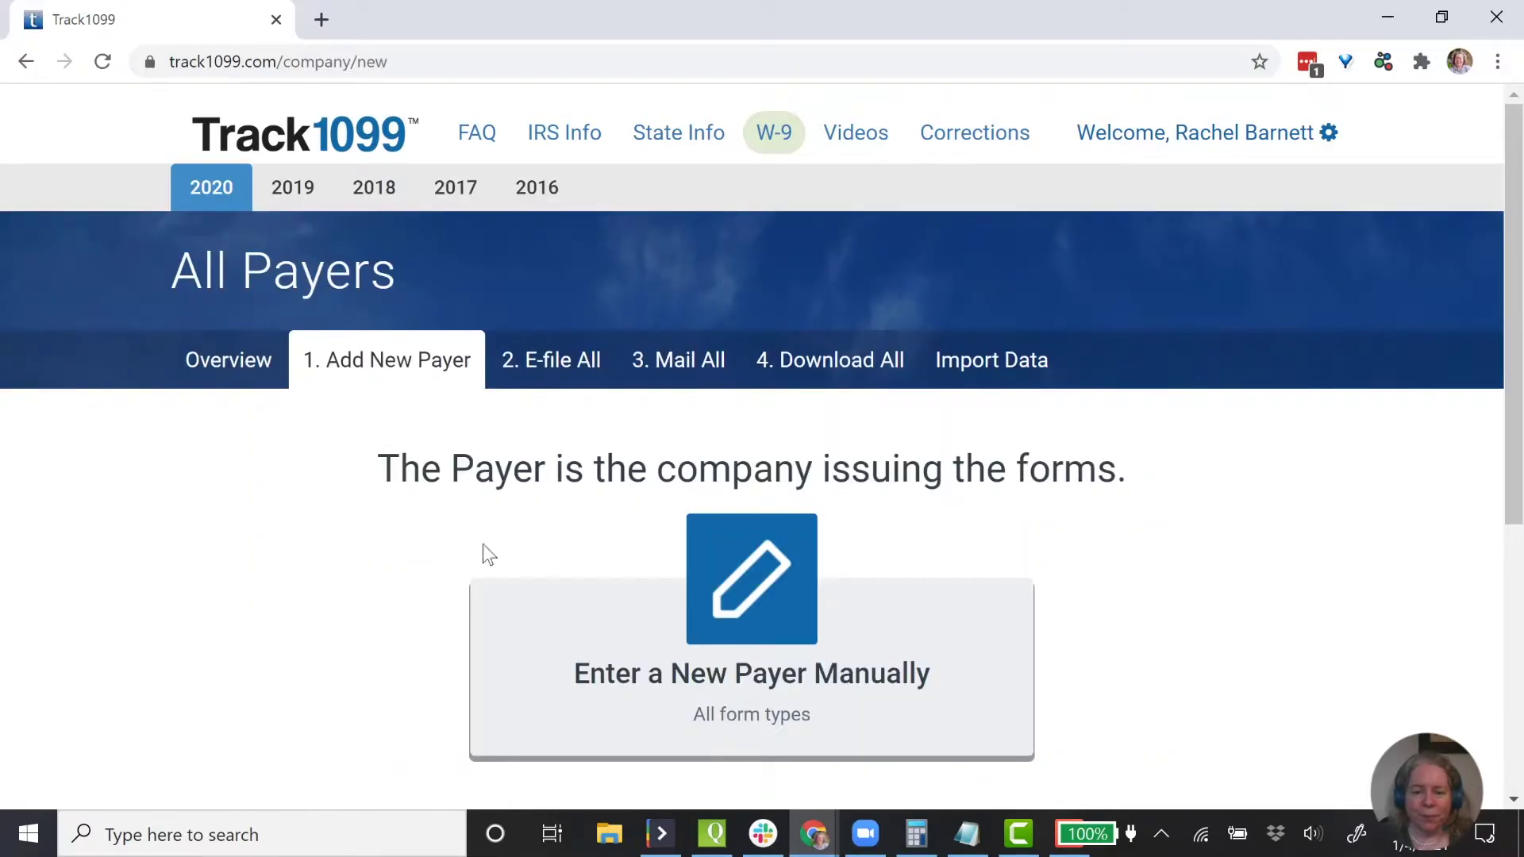
{"action": "scroll", "coordinate": [599, 520], "scroll_direction": "down", "scroll_amount": 3}
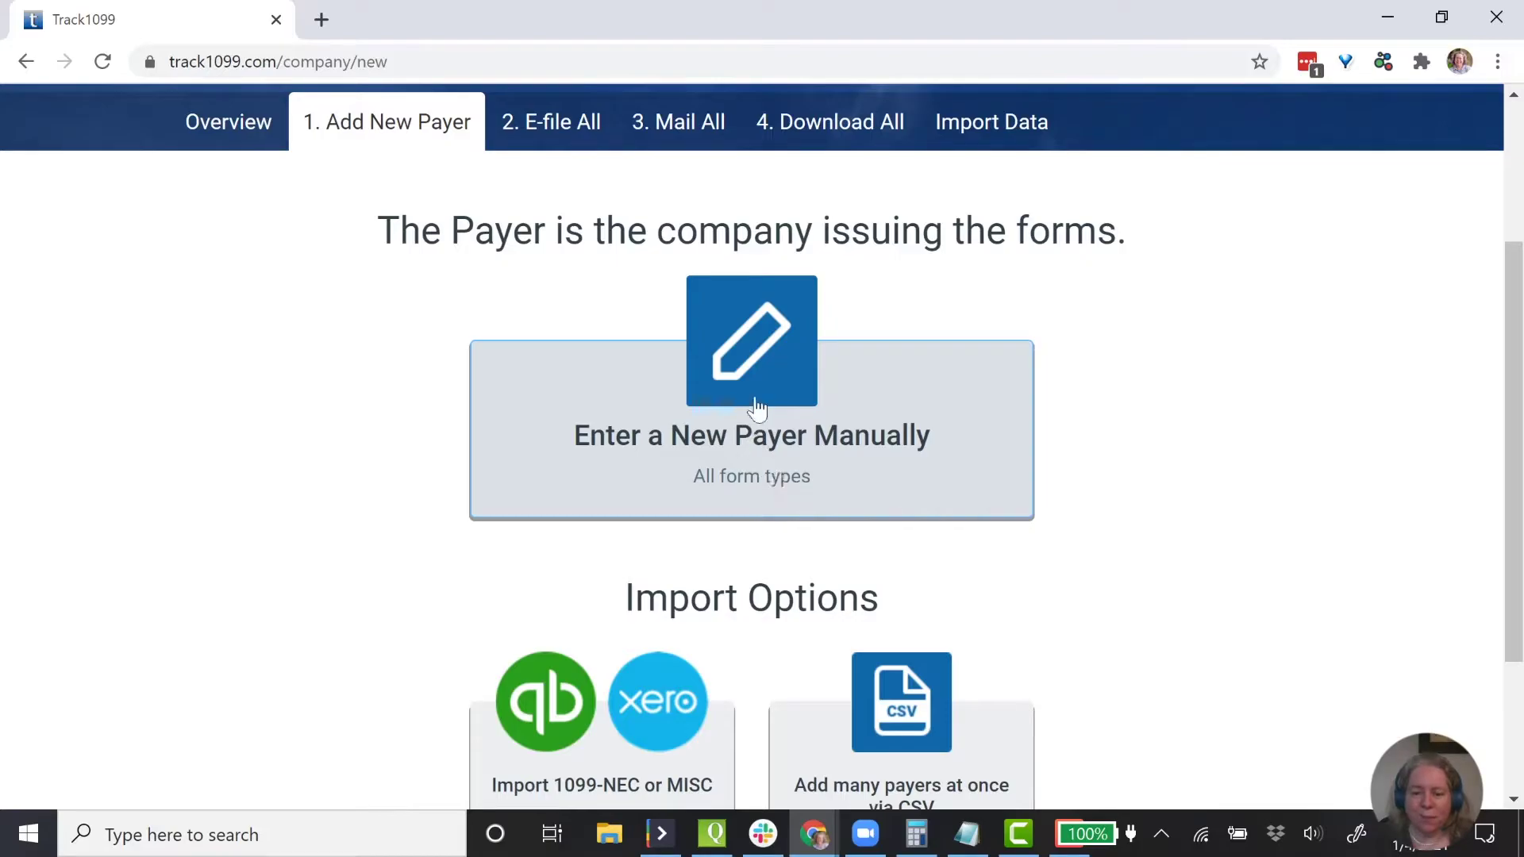
{"action": "scroll", "coordinate": [765, 414], "scroll_direction": "down", "scroll_amount": 1}
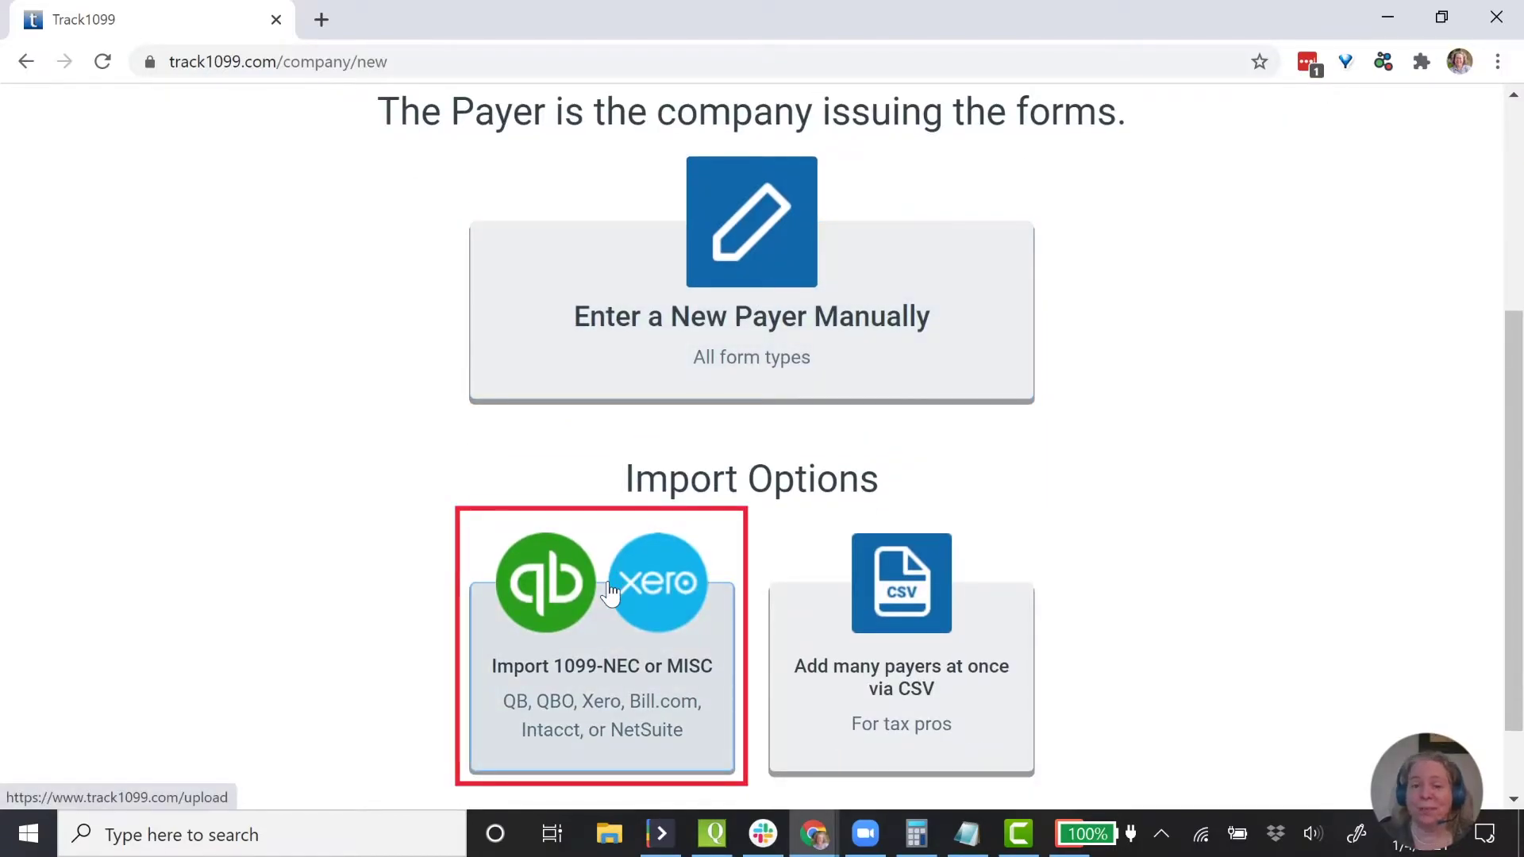
{"action": "left_click", "coordinate": [553, 588]}
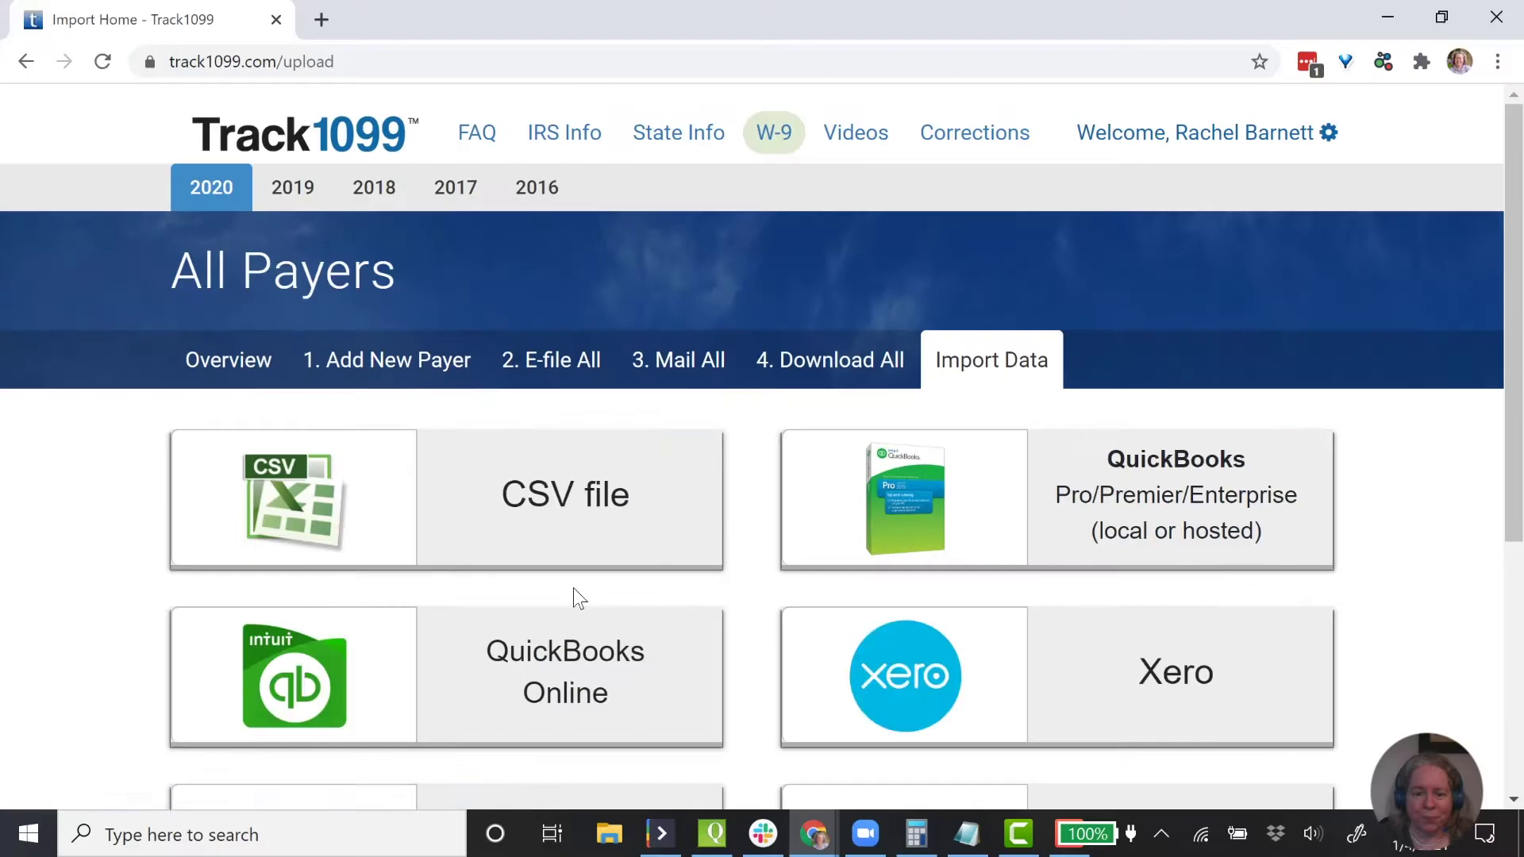
{"action": "scroll", "coordinate": [850, 575], "scroll_direction": "down", "scroll_amount": 3}
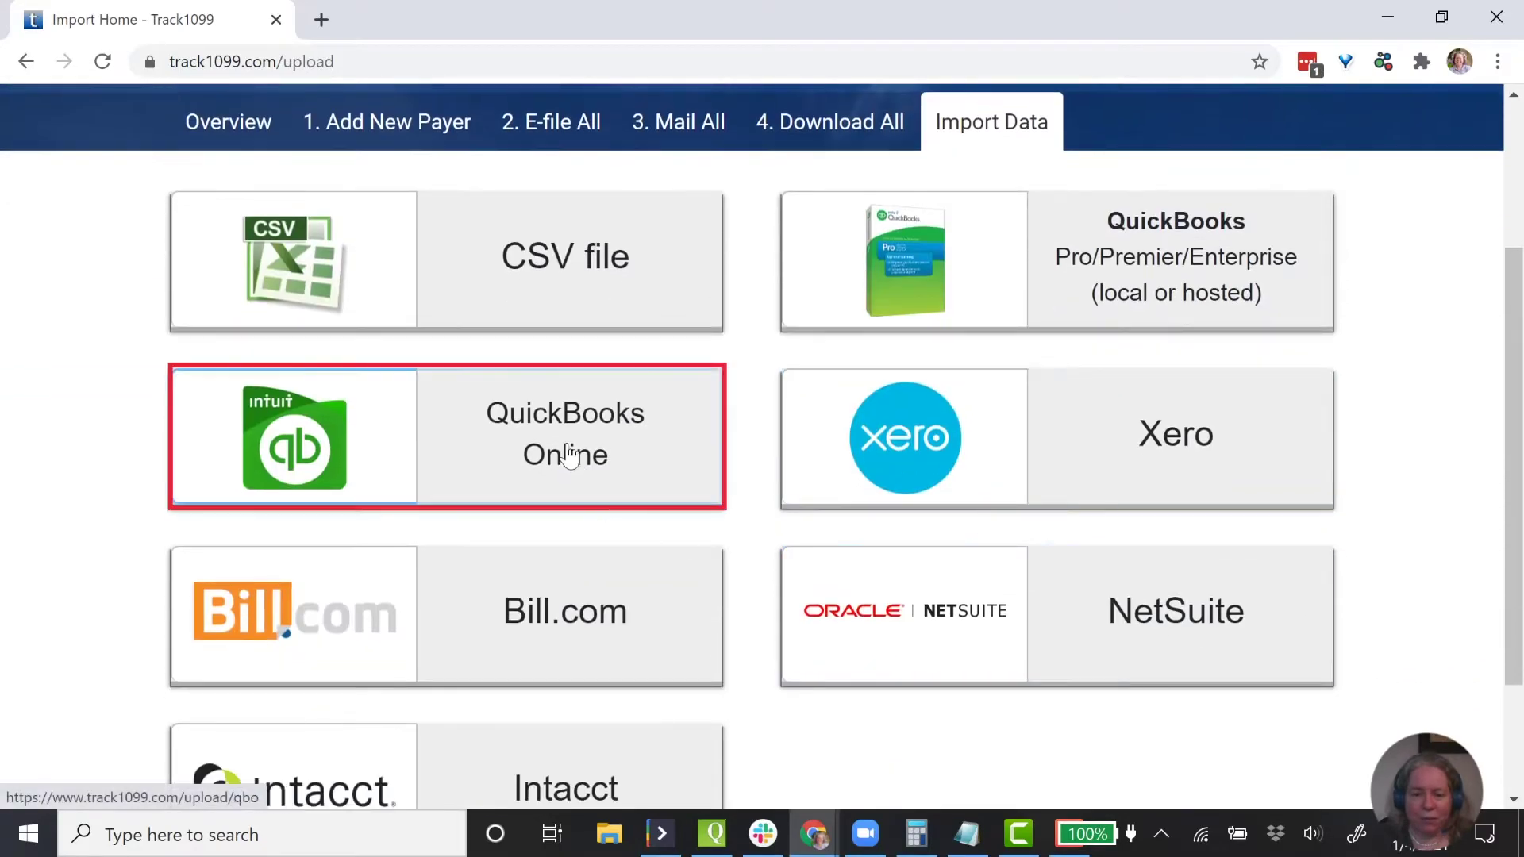
{"action": "left_click", "coordinate": [570, 451]}
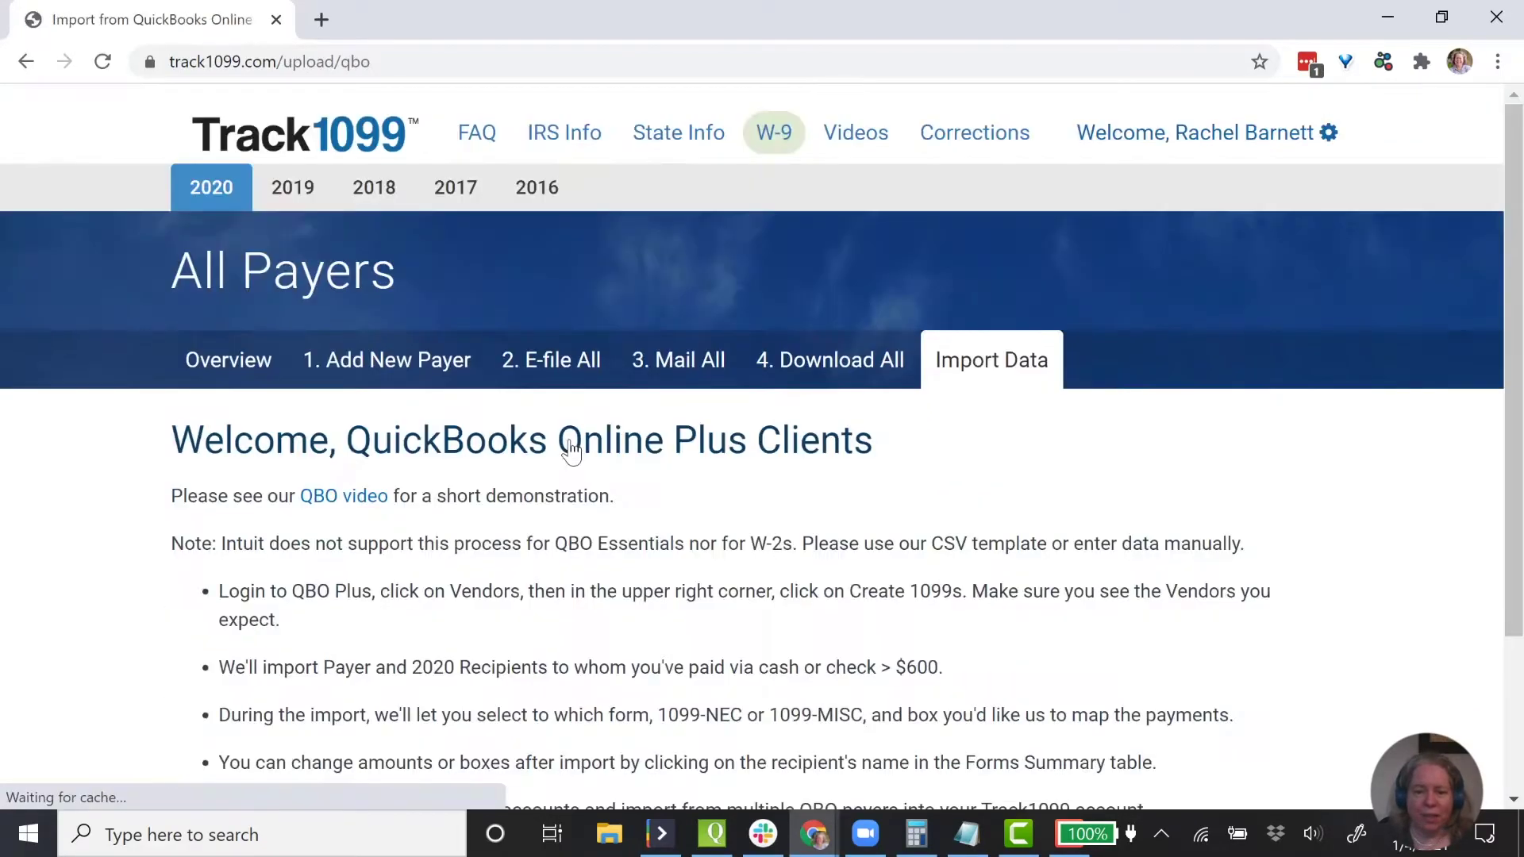
{"action": "scroll", "coordinate": [204, 338], "scroll_direction": "down", "scroll_amount": 3}
{"action": "left_click_drag", "start_coordinate": [220, 335], "coordinate": [666, 359]}
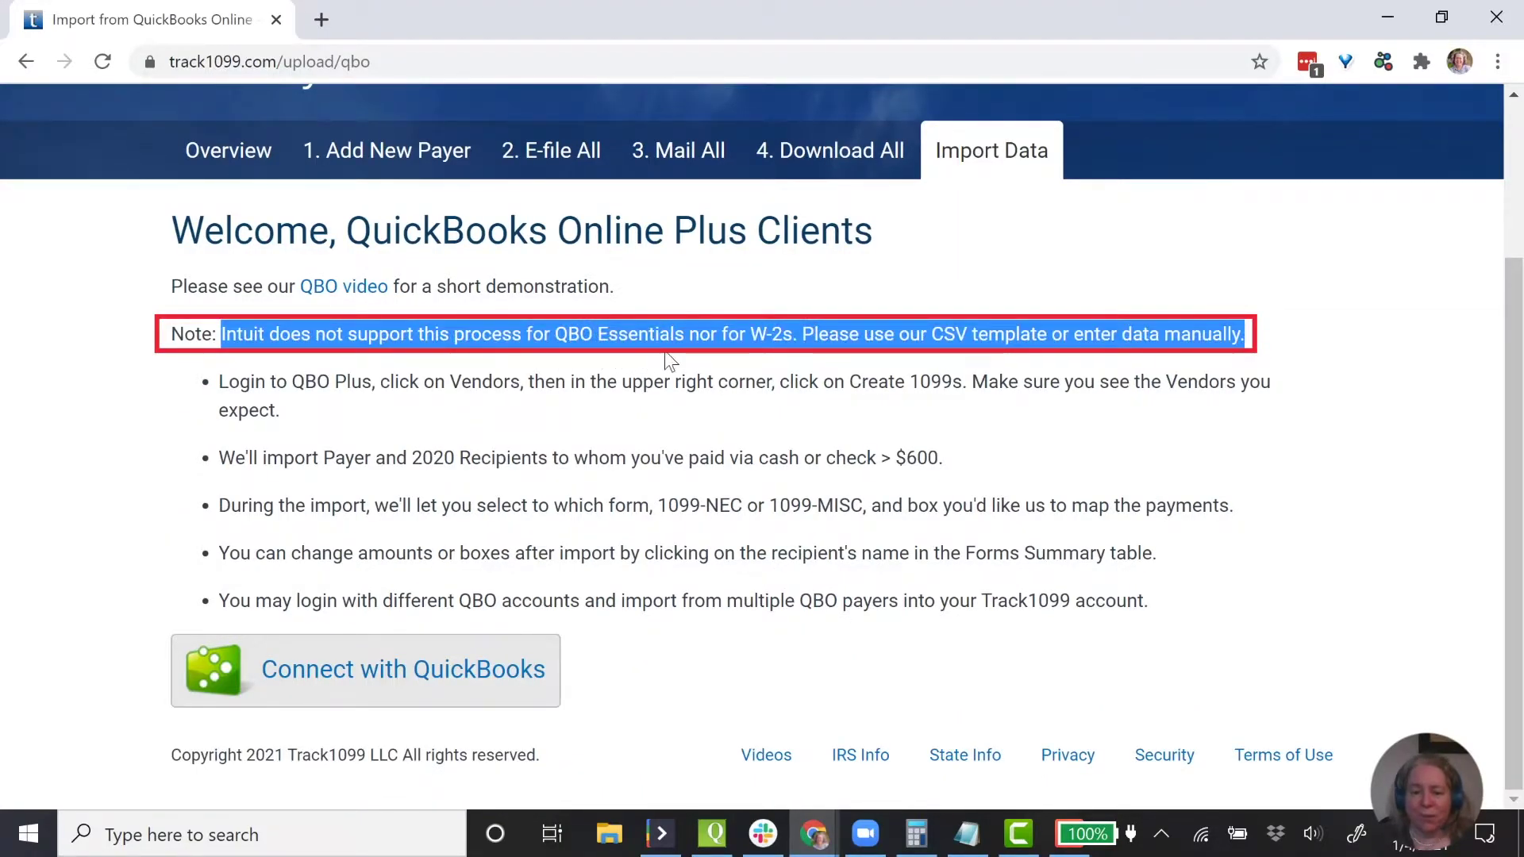
{"action": "left_click", "coordinate": [720, 375]}
- Search 'quickbooks online pricing' in a new tab, view the plans, then return to Track1099
{"action": "left_click", "coordinate": [334, 21]}
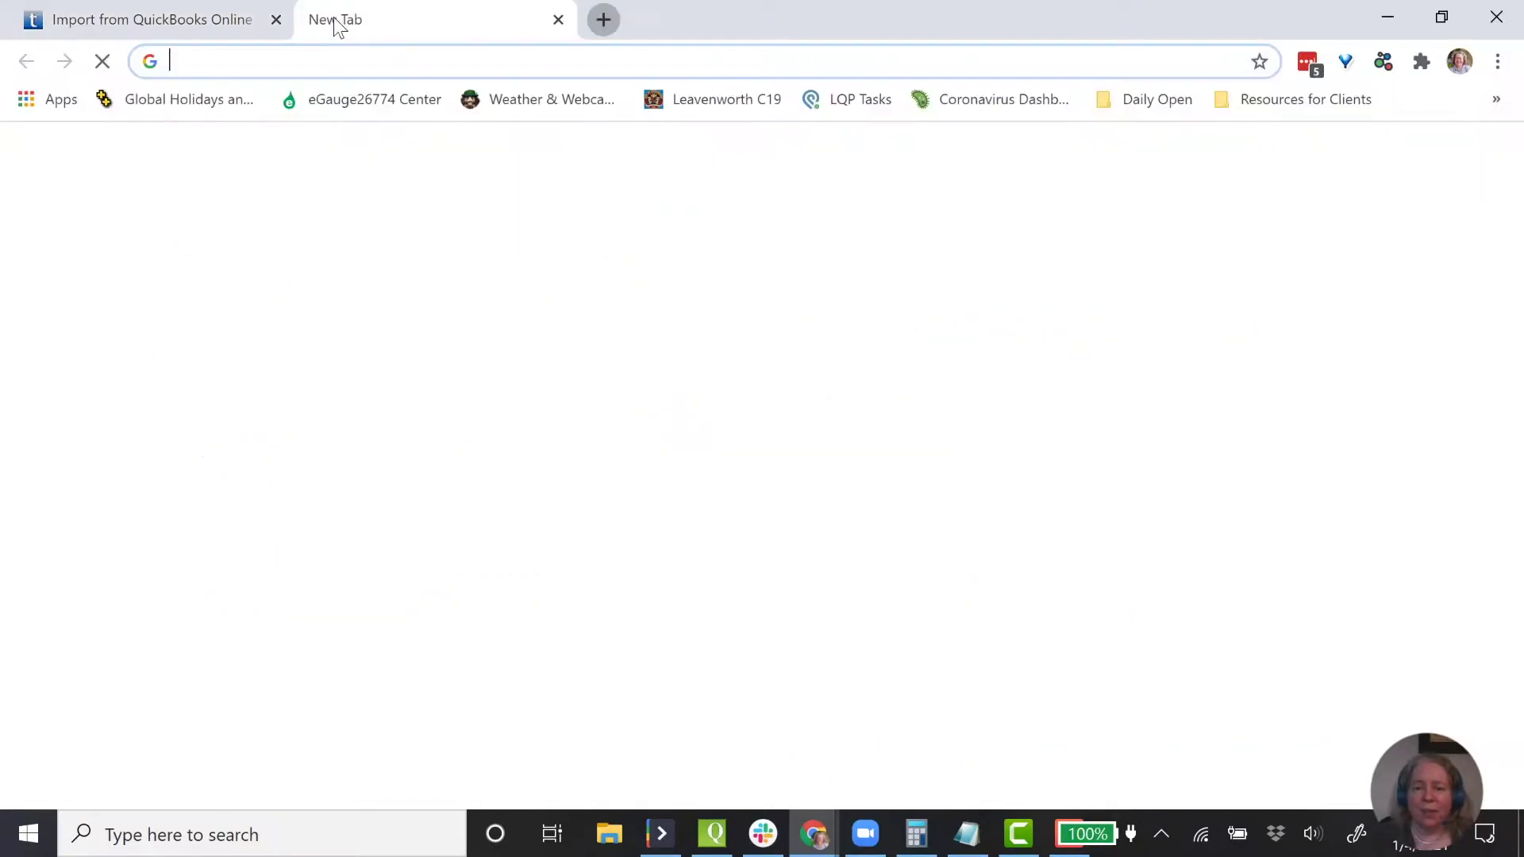
{"action": "type", "text": "quickbooks "}
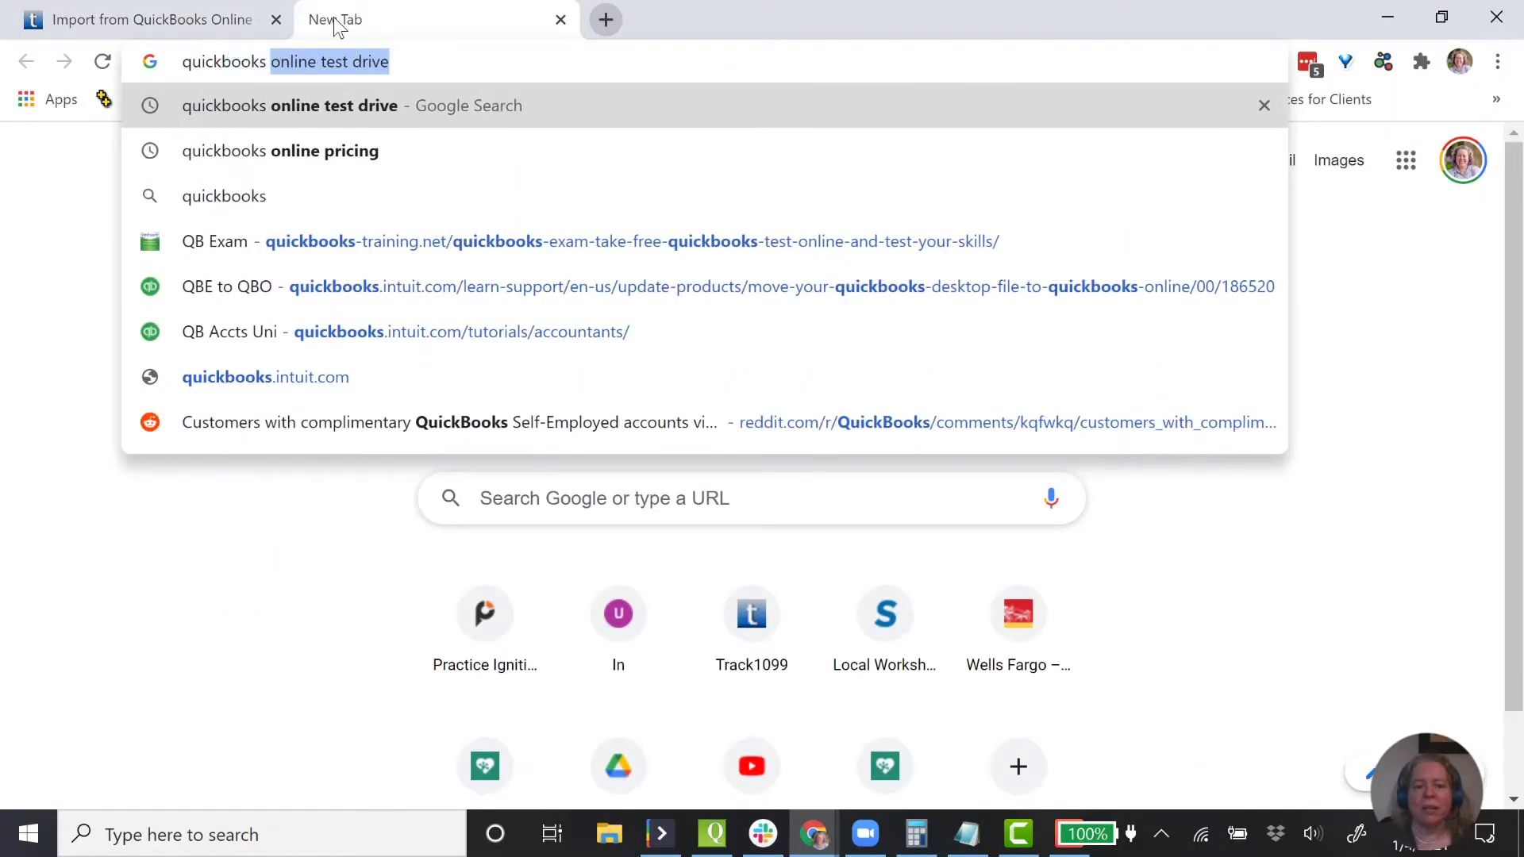
{"action": "type", "text": "online "}
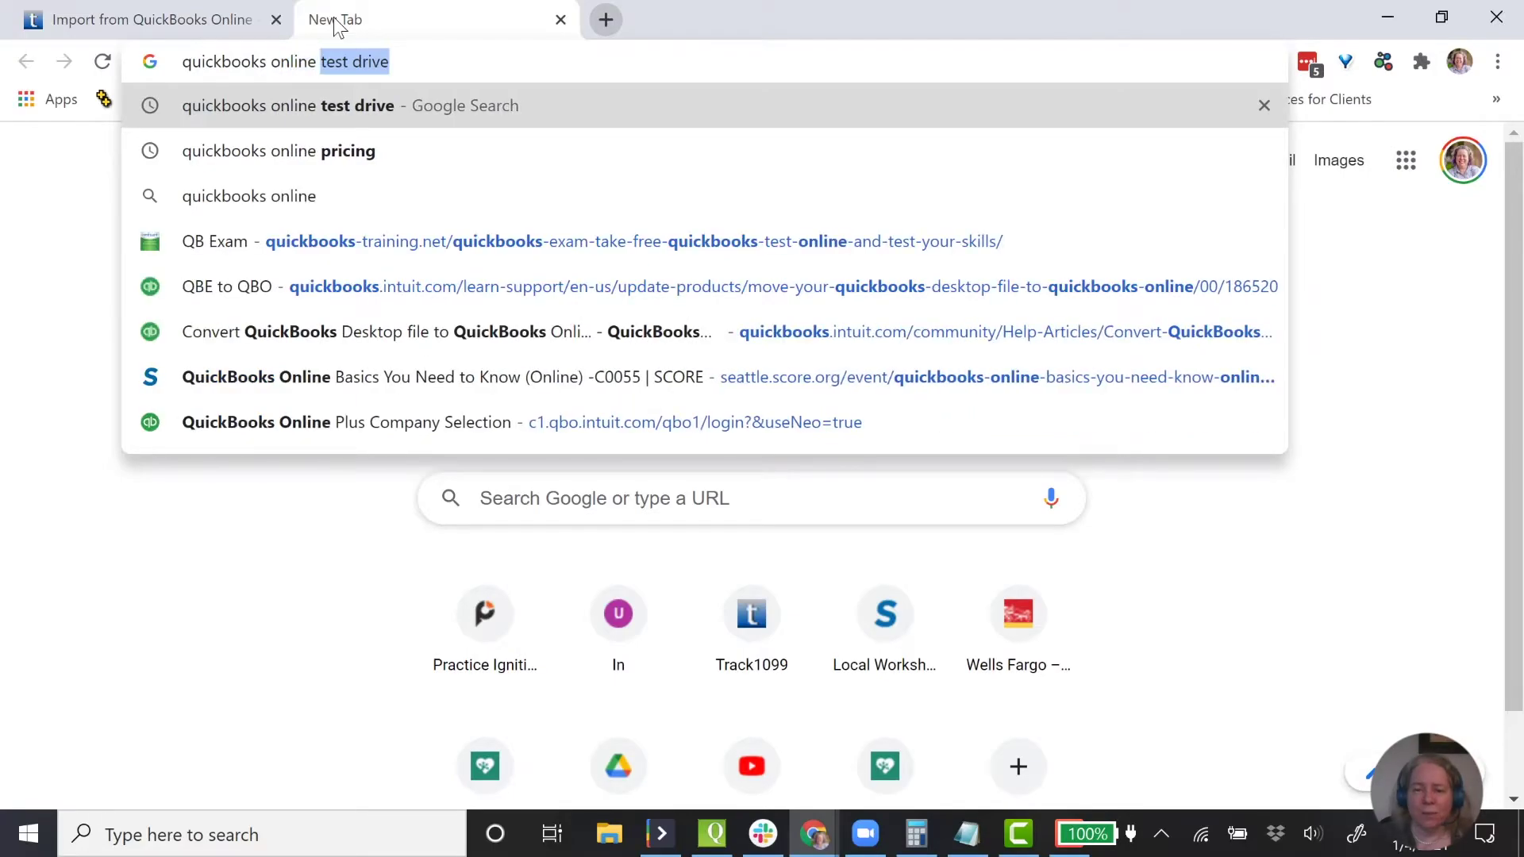
{"action": "type", "text": "pricing"}
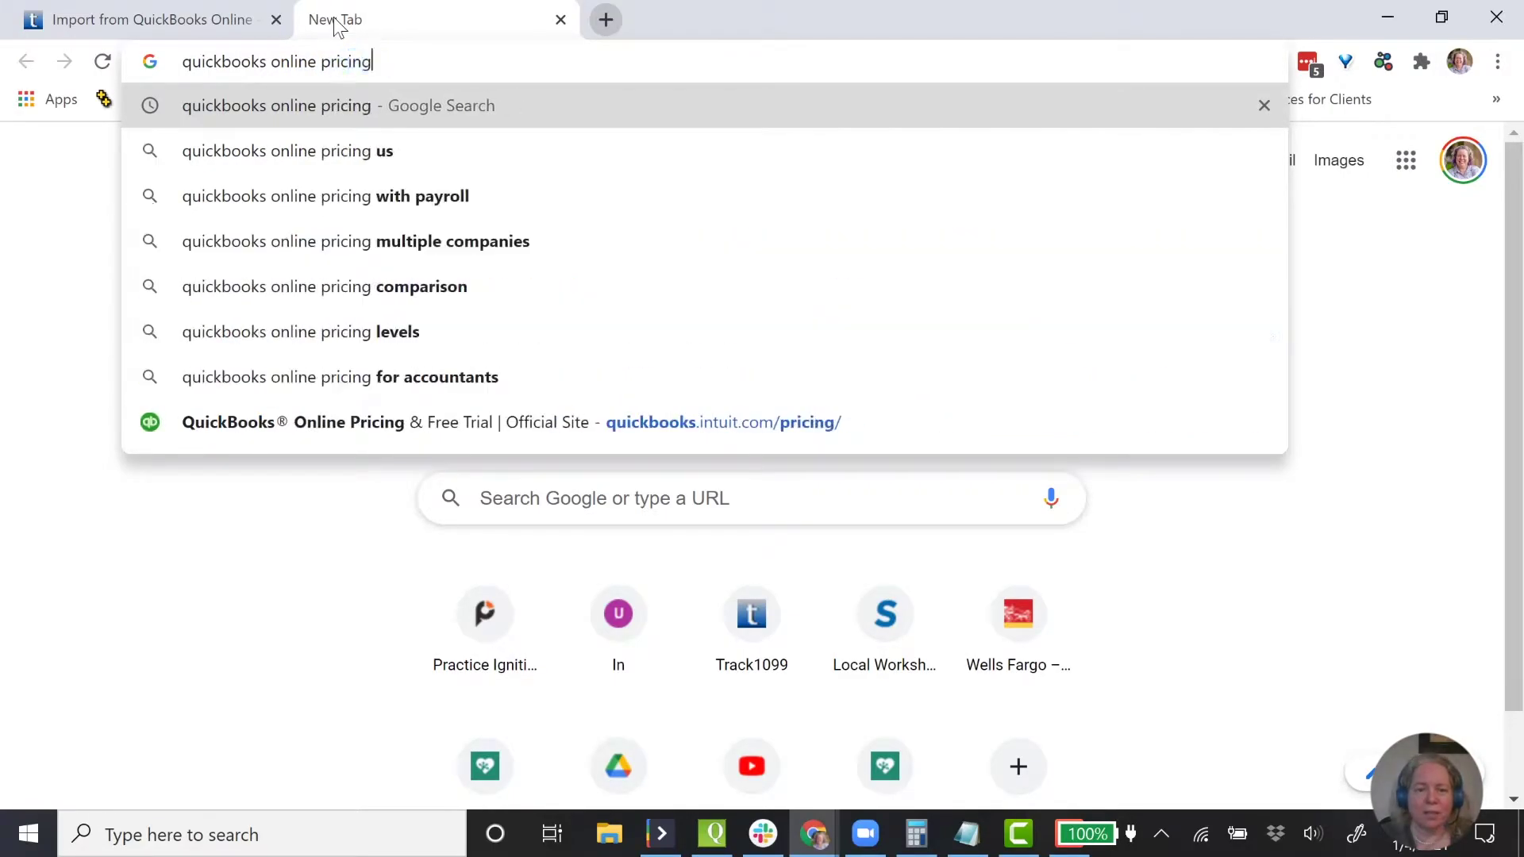
{"action": "key", "text": "Return"}
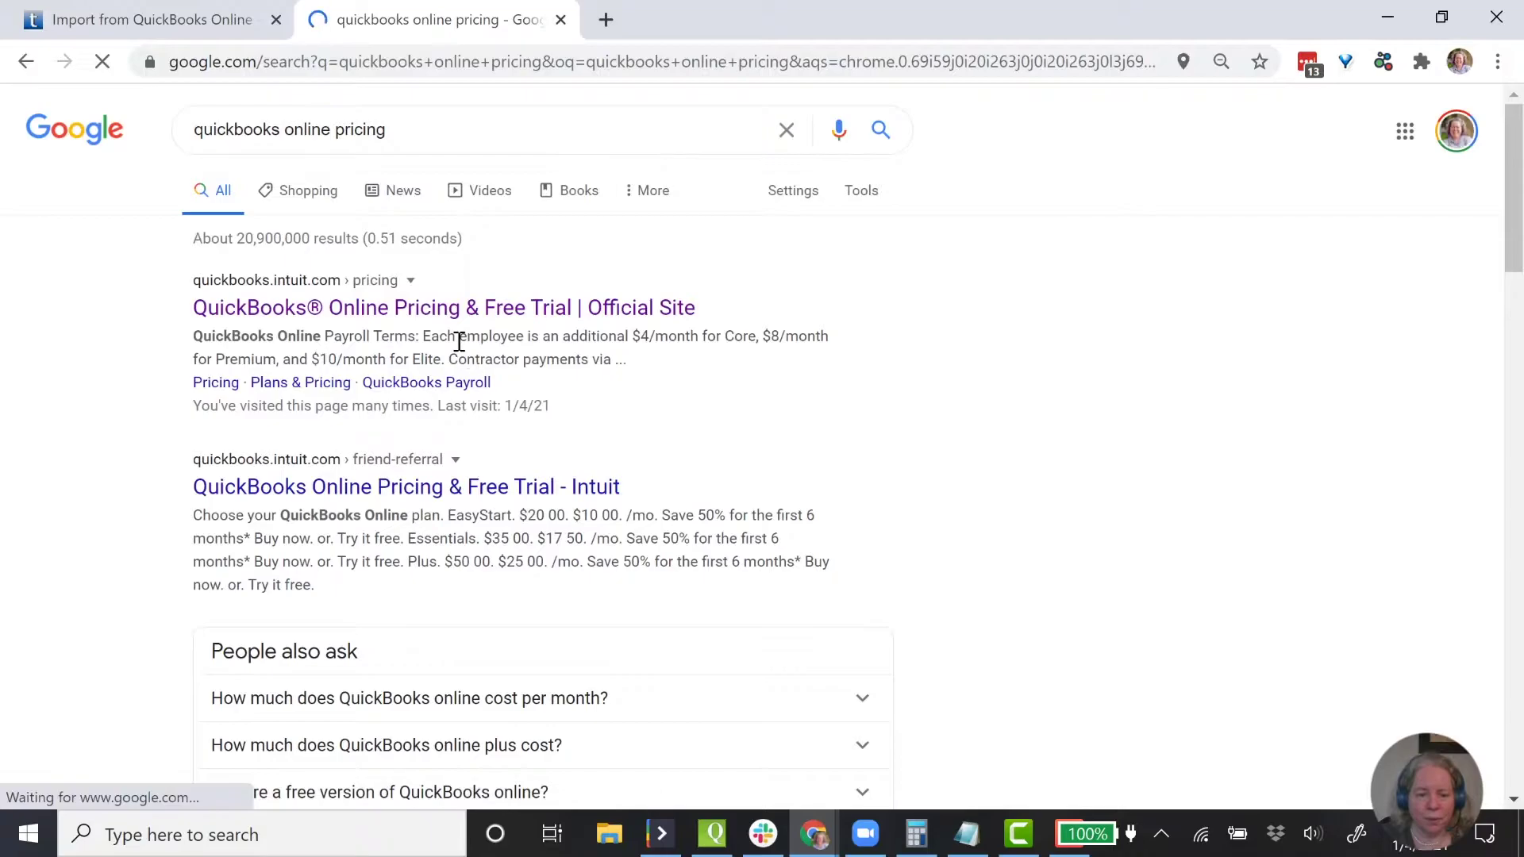
{"action": "left_click", "coordinate": [479, 313]}
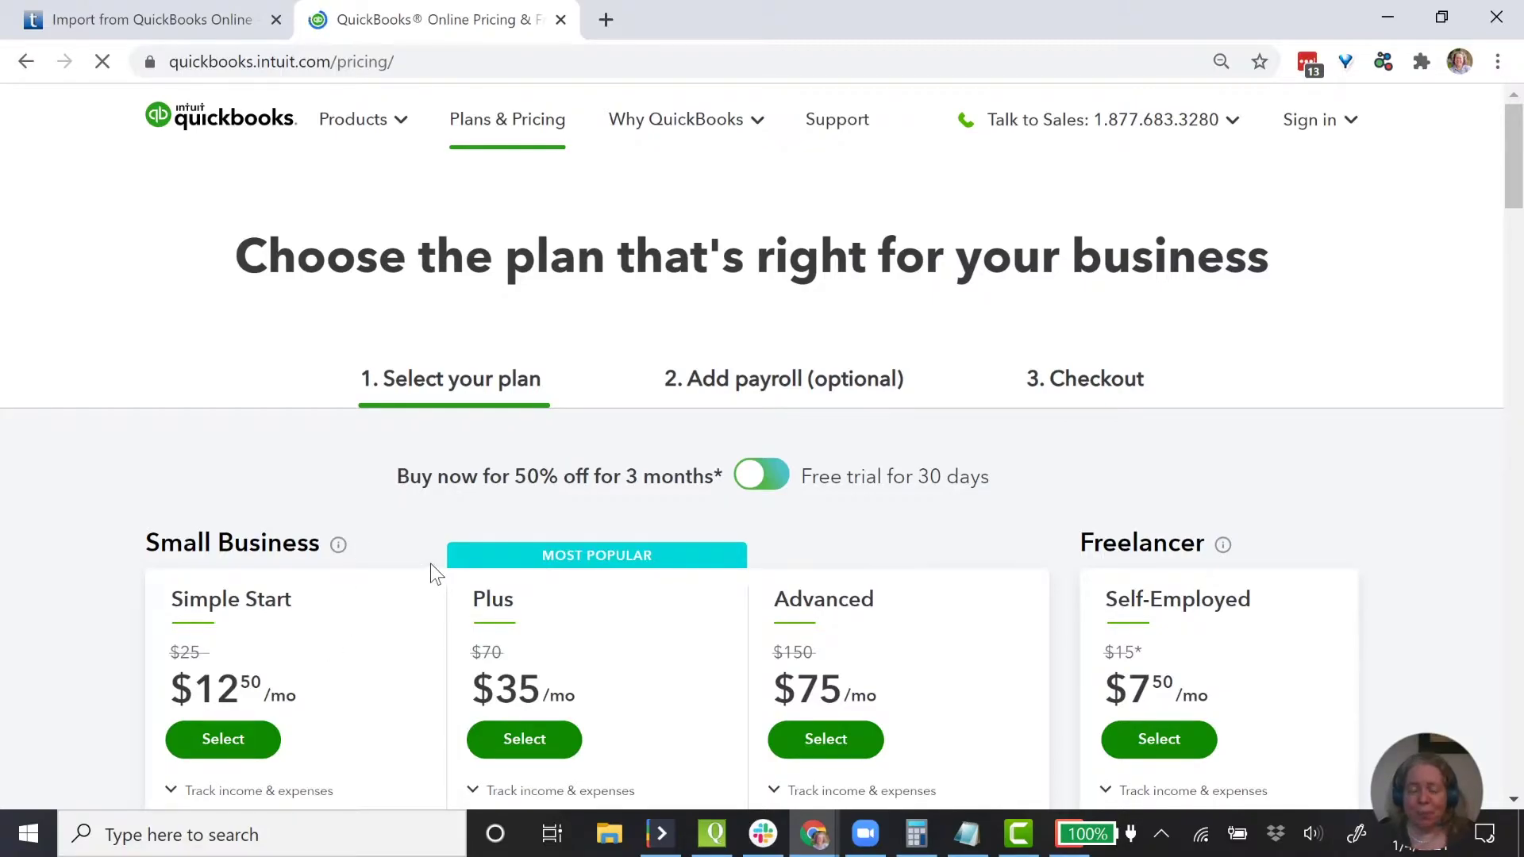
{"action": "scroll", "coordinate": [430, 563], "scroll_direction": "down", "scroll_amount": 3}
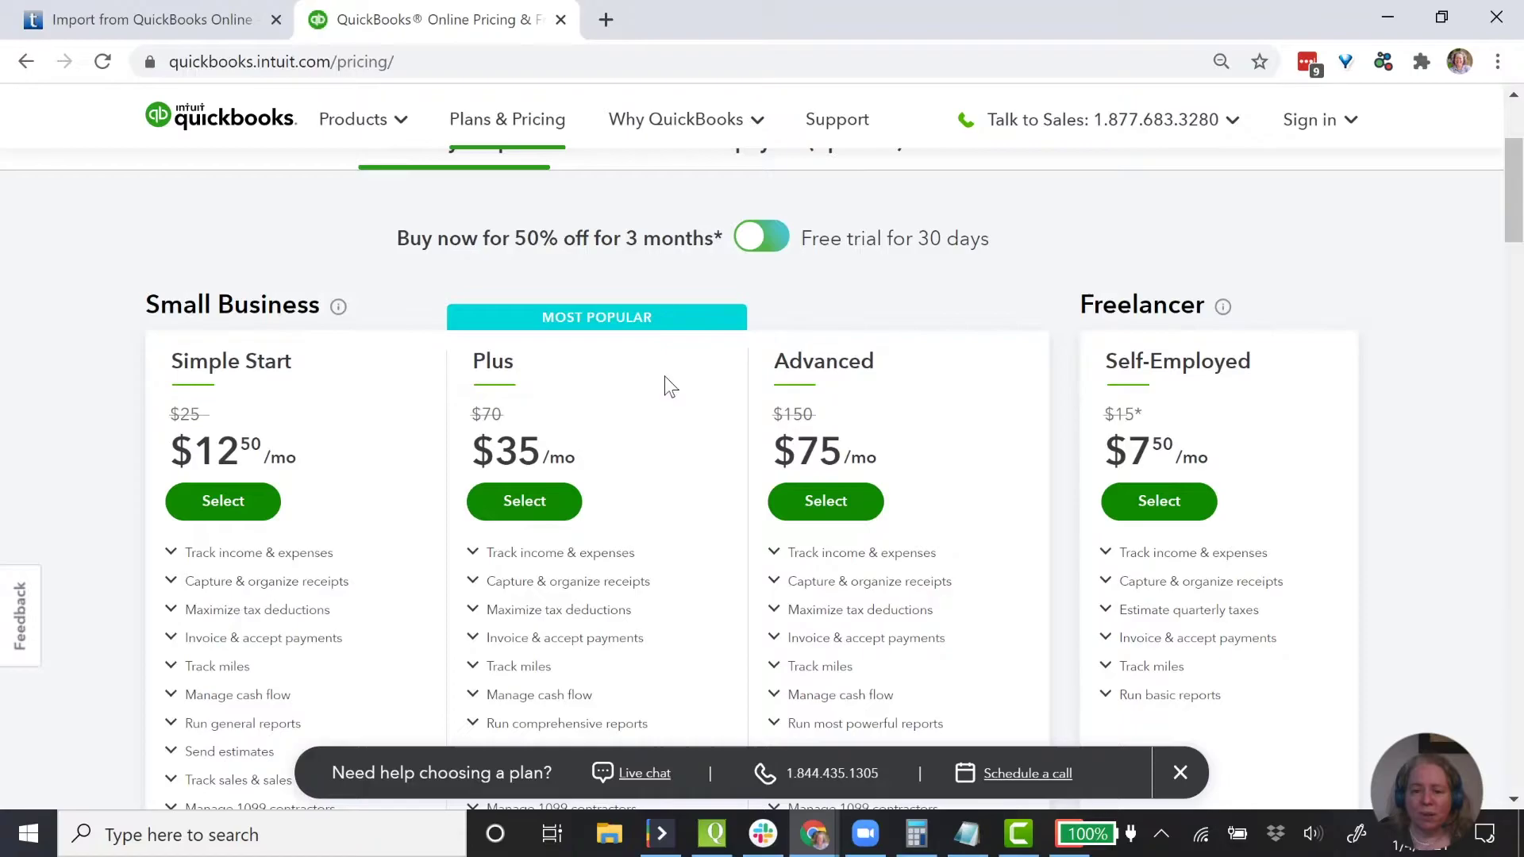
{"action": "left_click", "coordinate": [173, 27]}
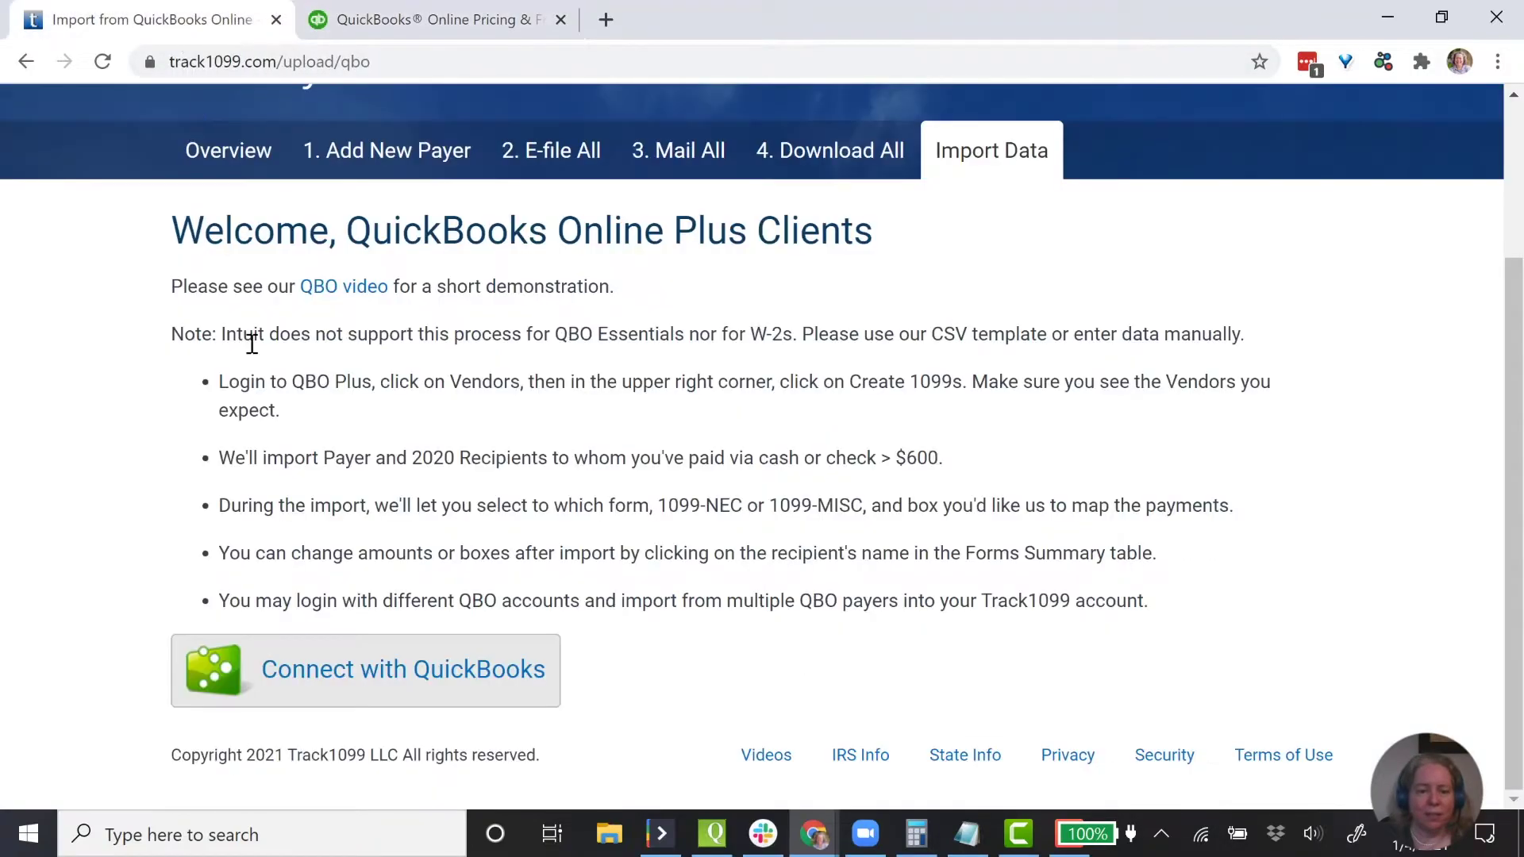
- Connect with QuickBooks, switch off the wrong account, and pick Gentle Frog Bookkeeping's sample client
{"action": "left_click", "coordinate": [359, 677]}
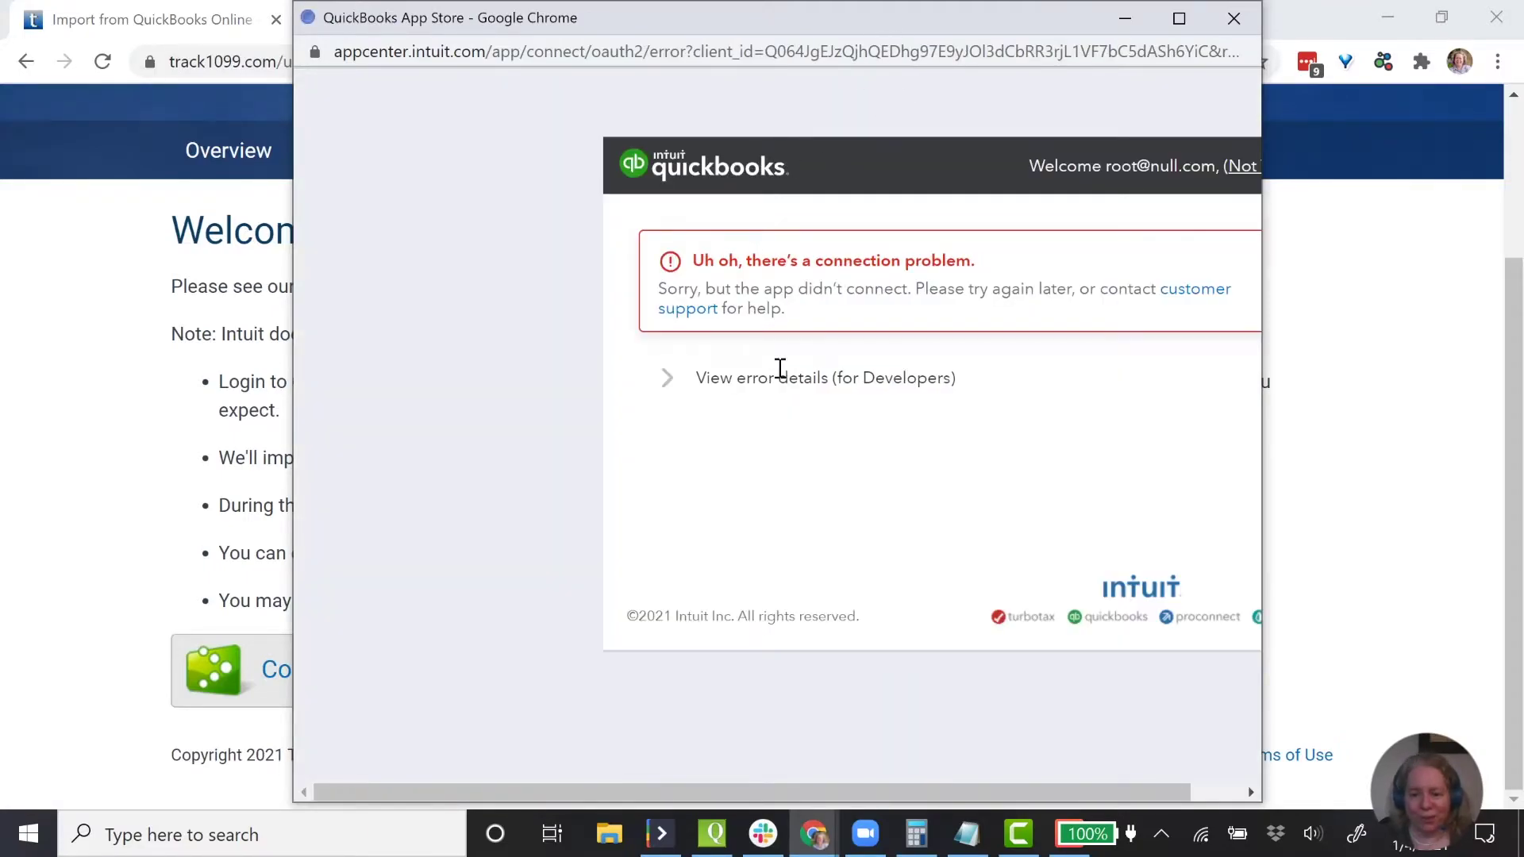
{"action": "left_click_drag", "start_coordinate": [830, 792], "coordinate": [944, 787]}
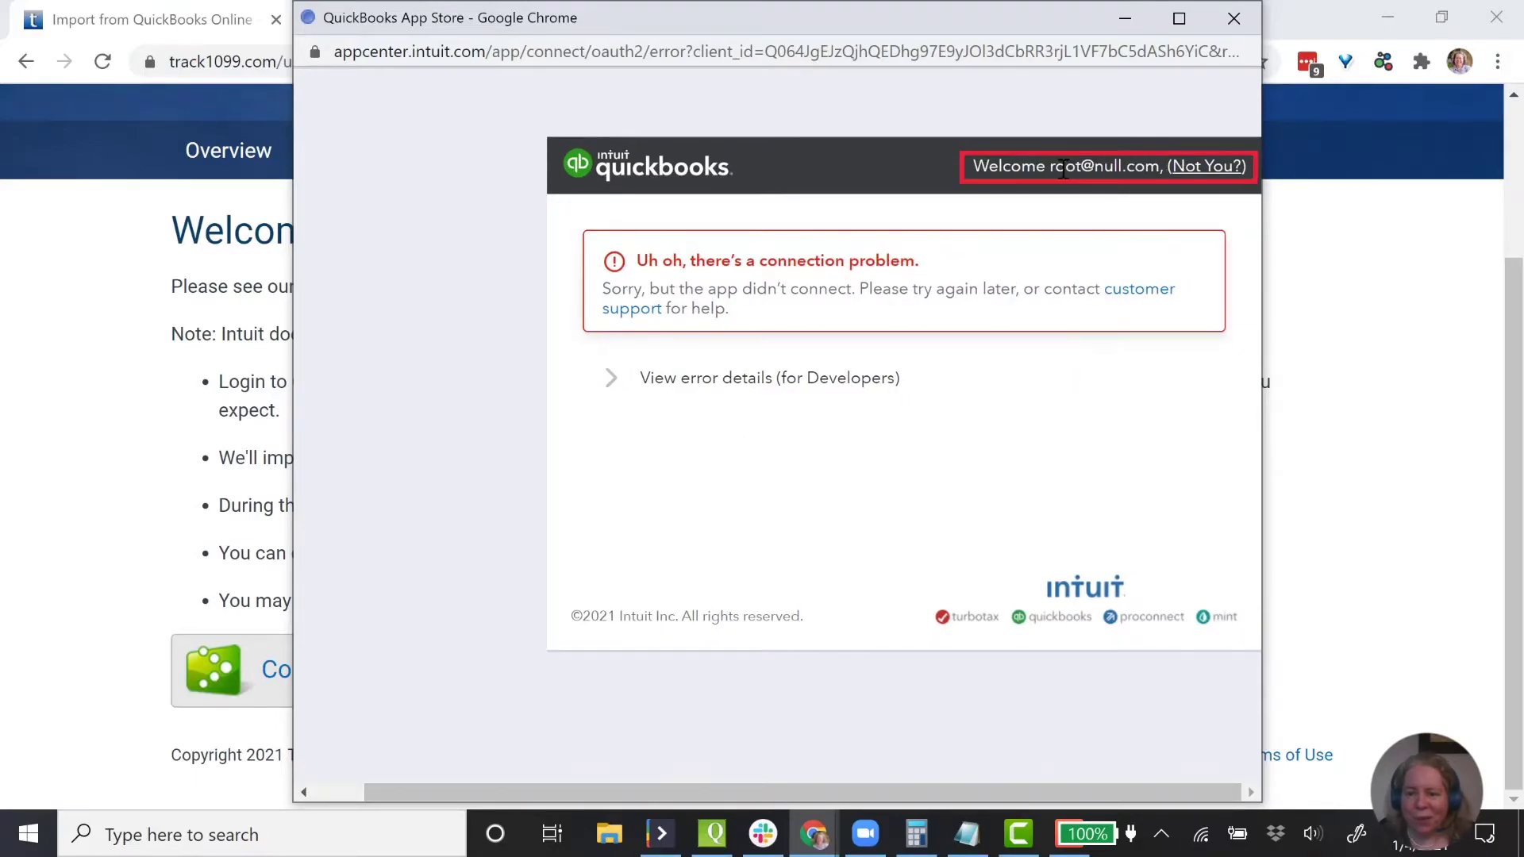
{"action": "left_click_drag", "start_coordinate": [1065, 166], "coordinate": [1115, 168]}
{"action": "left_click", "coordinate": [1198, 180]}
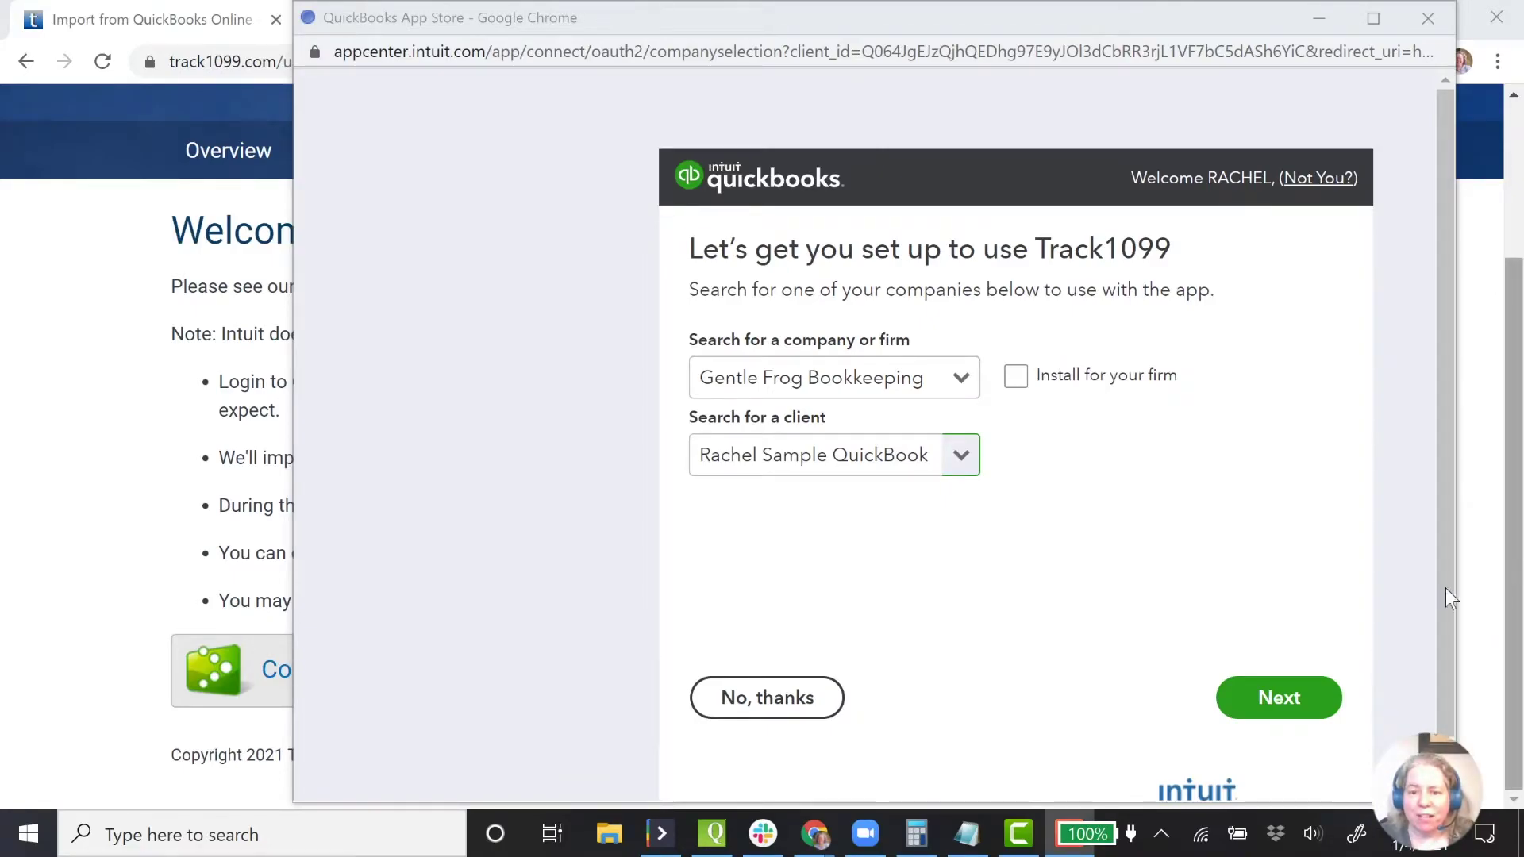
{"action": "left_click", "coordinate": [960, 379]}
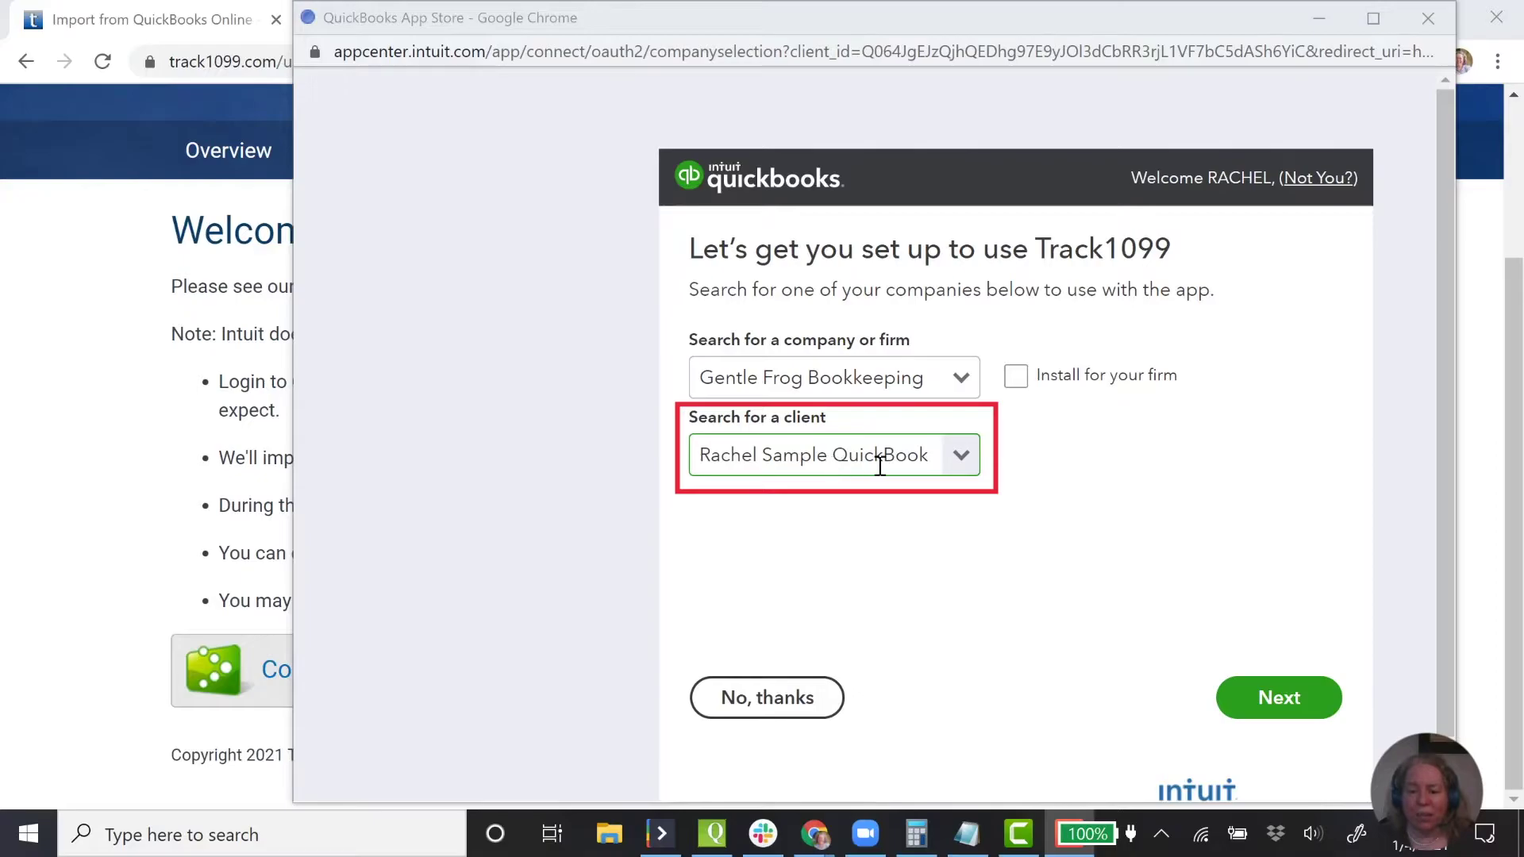
{"action": "left_click", "coordinate": [1272, 700]}
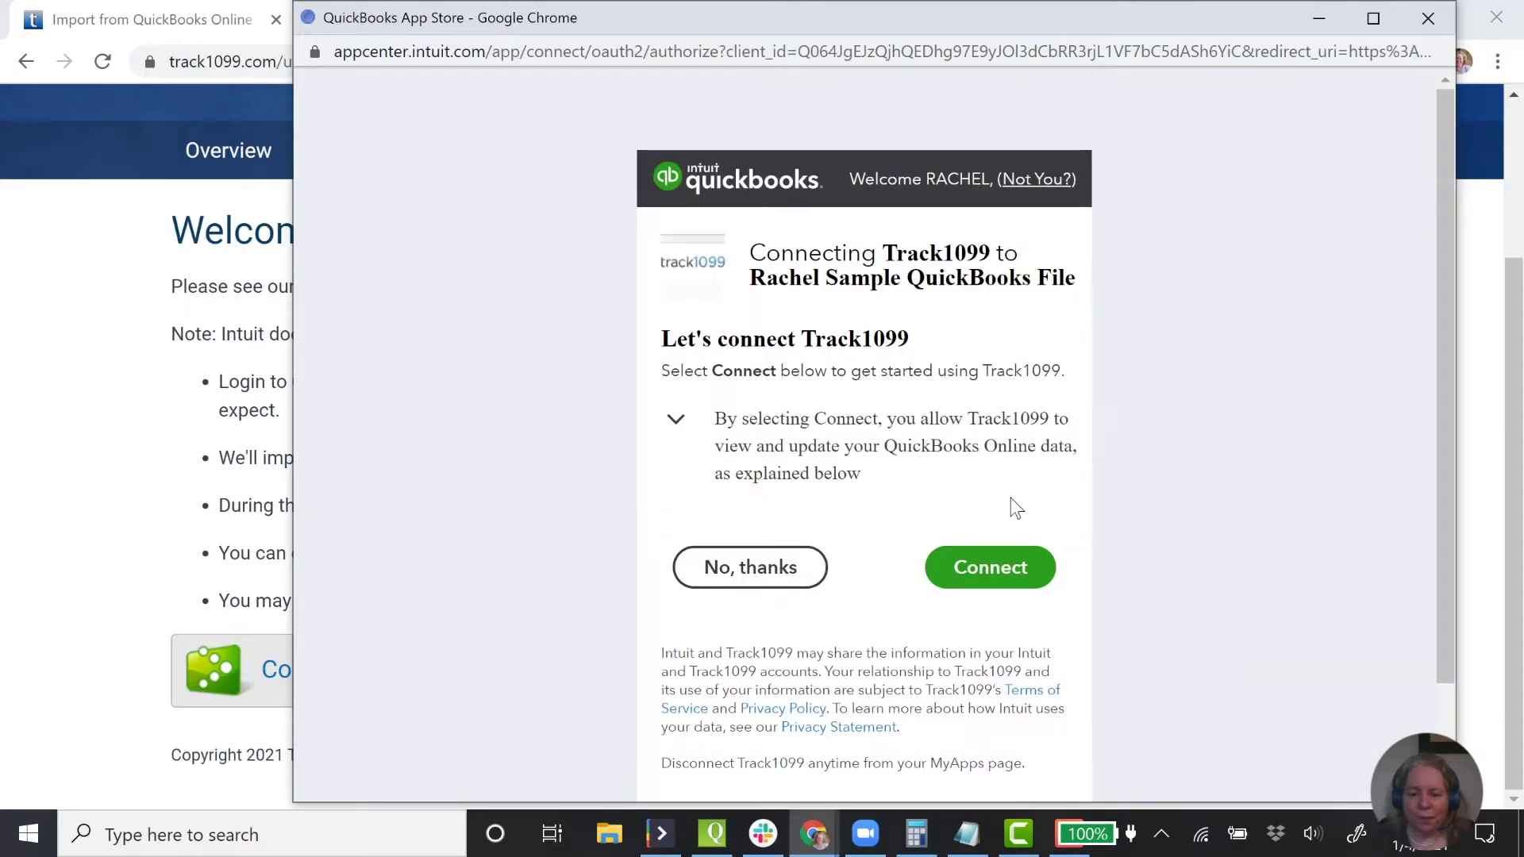
- Authorize the QuickBooks link and import as 1099-NEC mapped to Box 1, agreeing to the terms
{"action": "left_click", "coordinate": [1006, 573]}
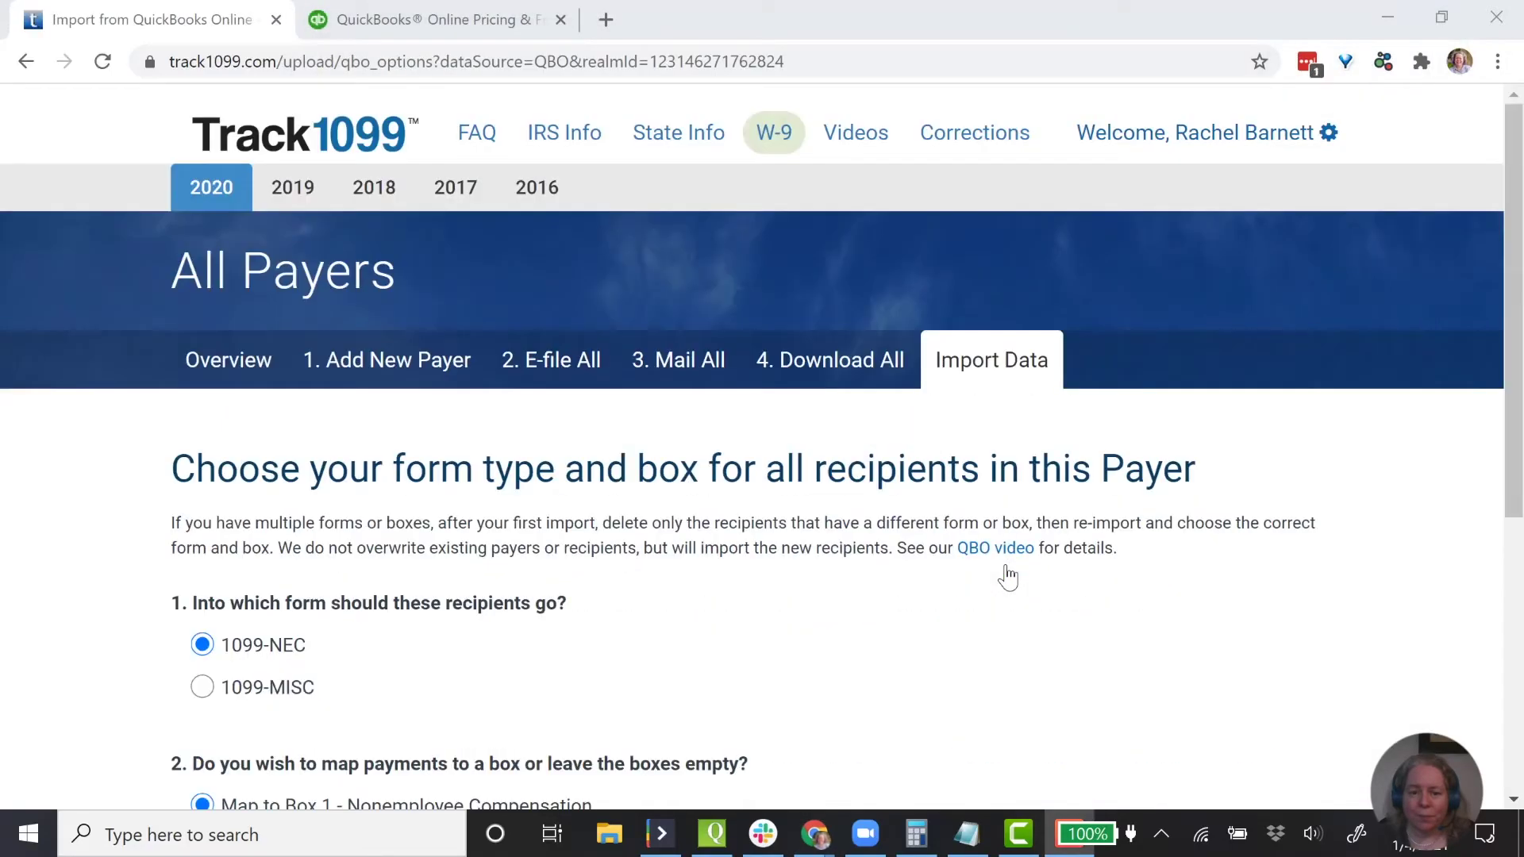
{"action": "scroll", "coordinate": [592, 615], "scroll_direction": "down", "scroll_amount": 2}
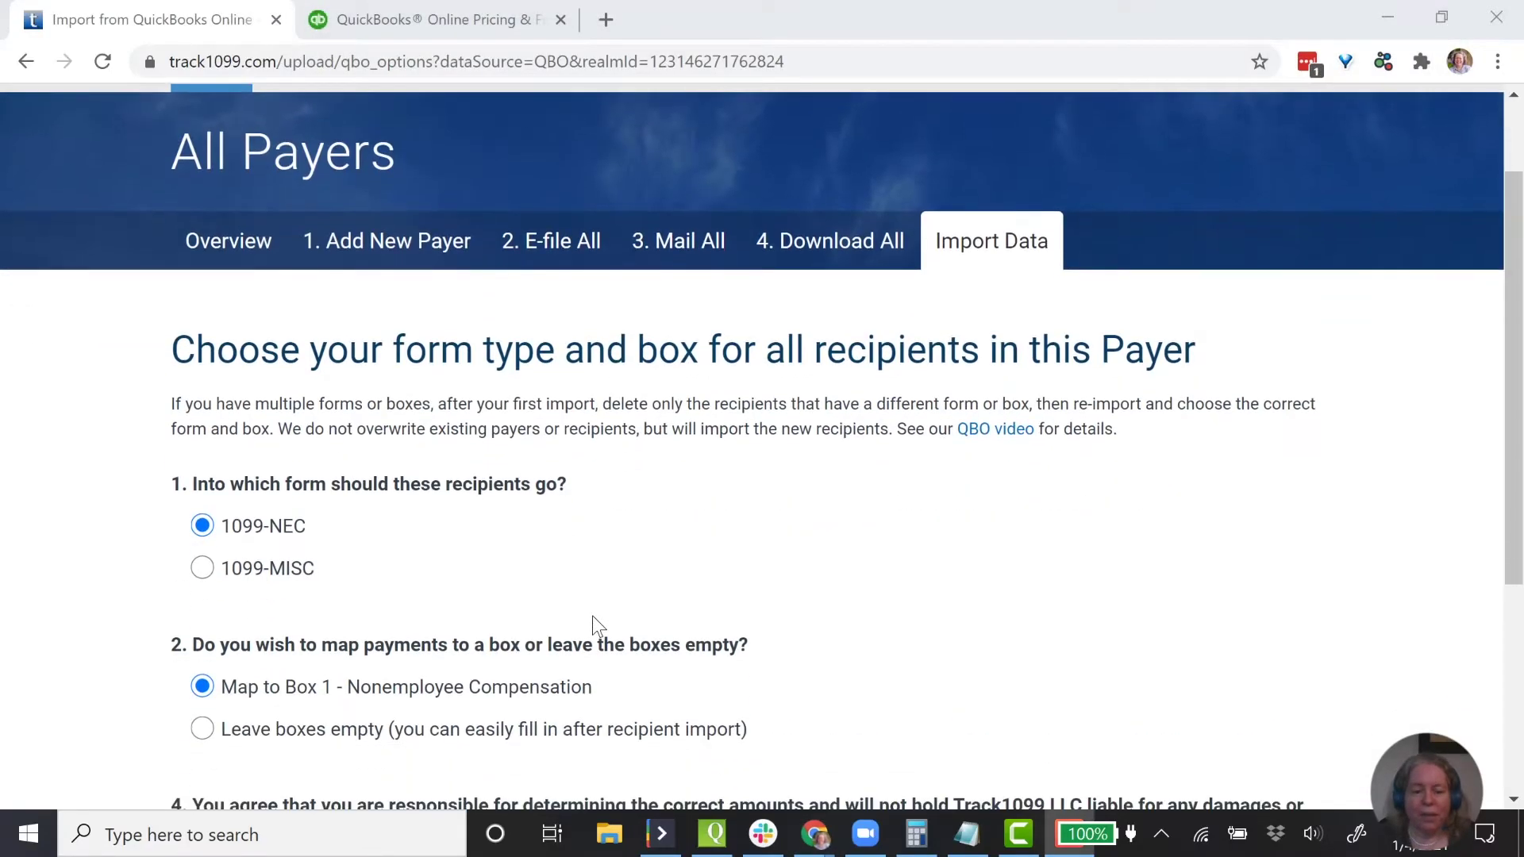
{"action": "scroll", "coordinate": [592, 616], "scroll_direction": "down", "scroll_amount": 2}
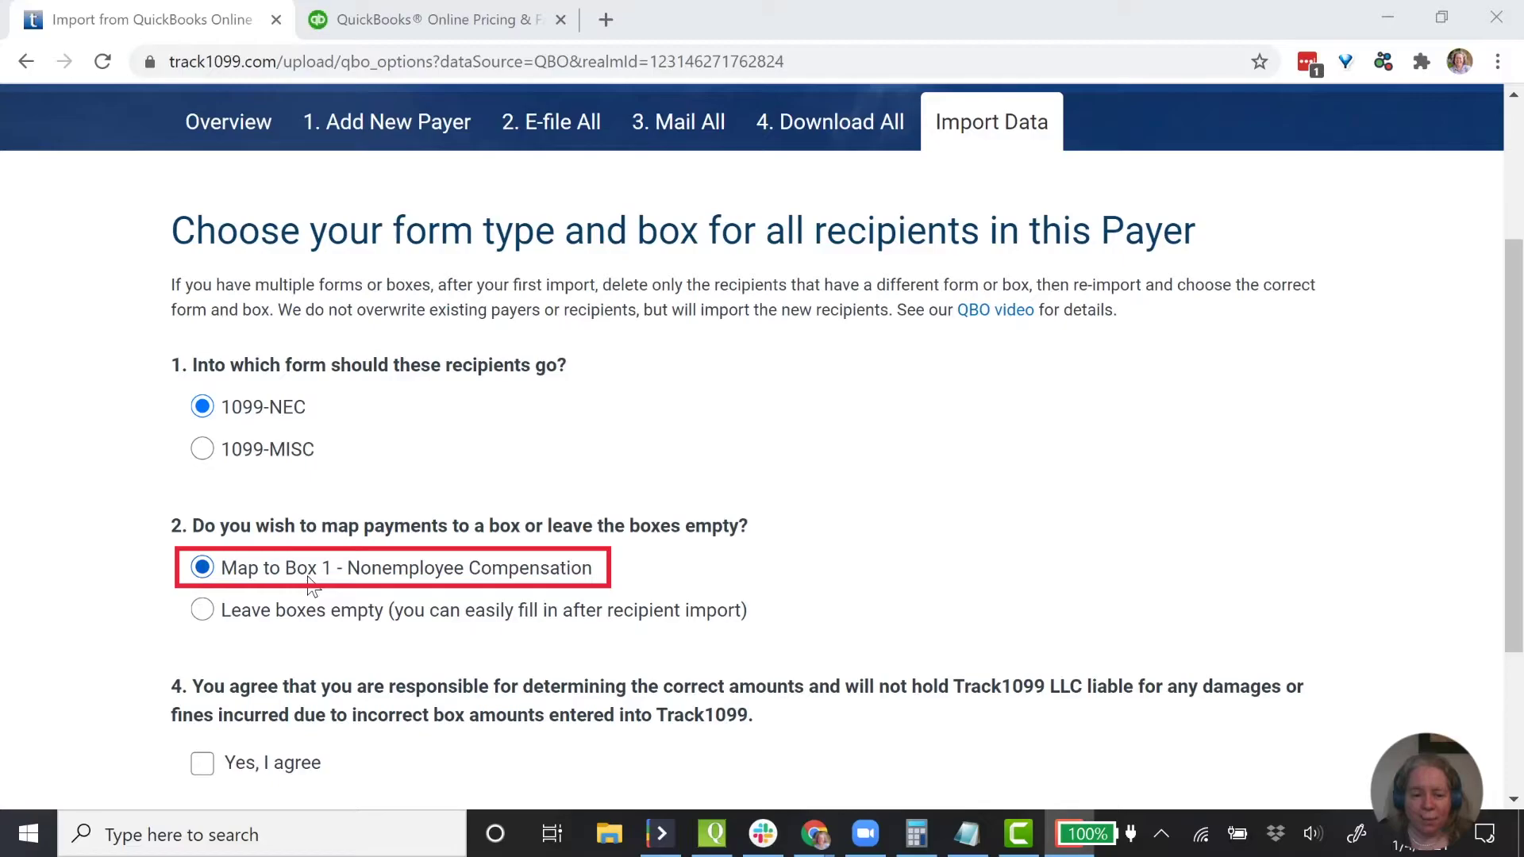
{"action": "scroll", "coordinate": [308, 577], "scroll_direction": "down", "scroll_amount": 1}
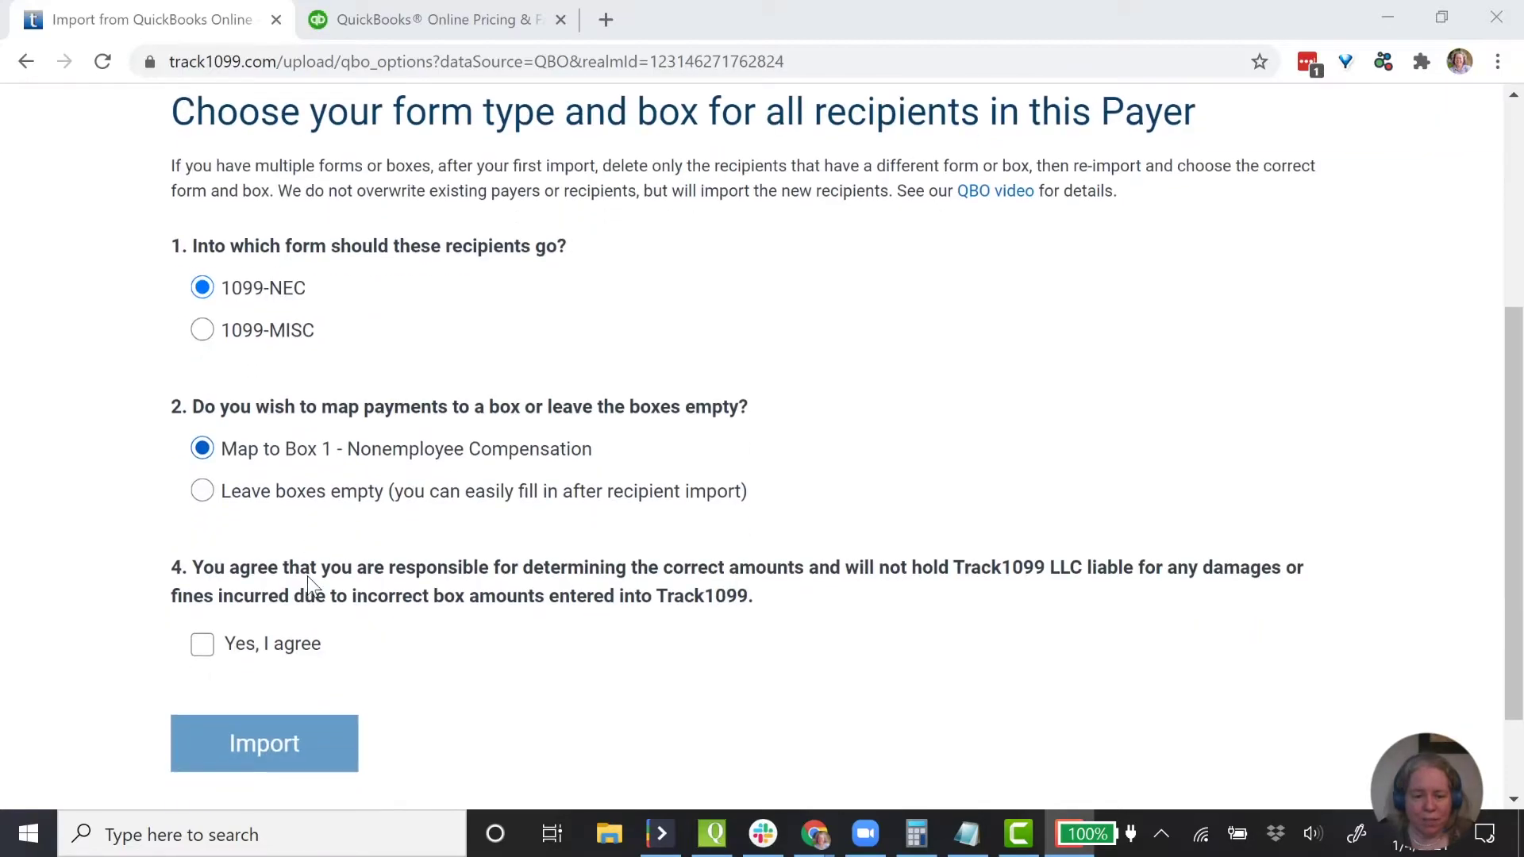
{"action": "left_click", "coordinate": [238, 642]}
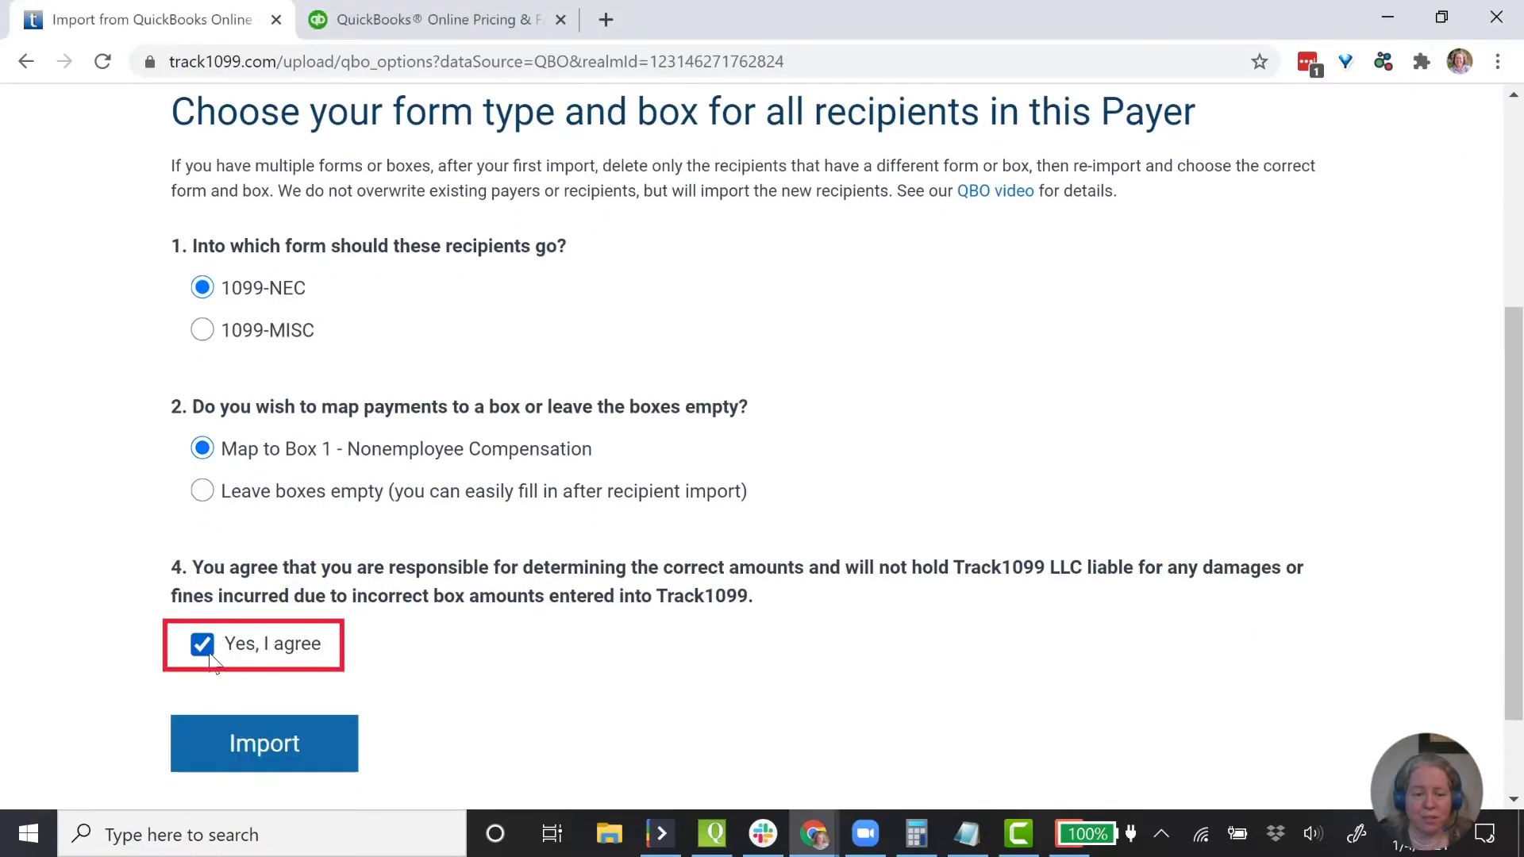
{"action": "left_click", "coordinate": [290, 749]}
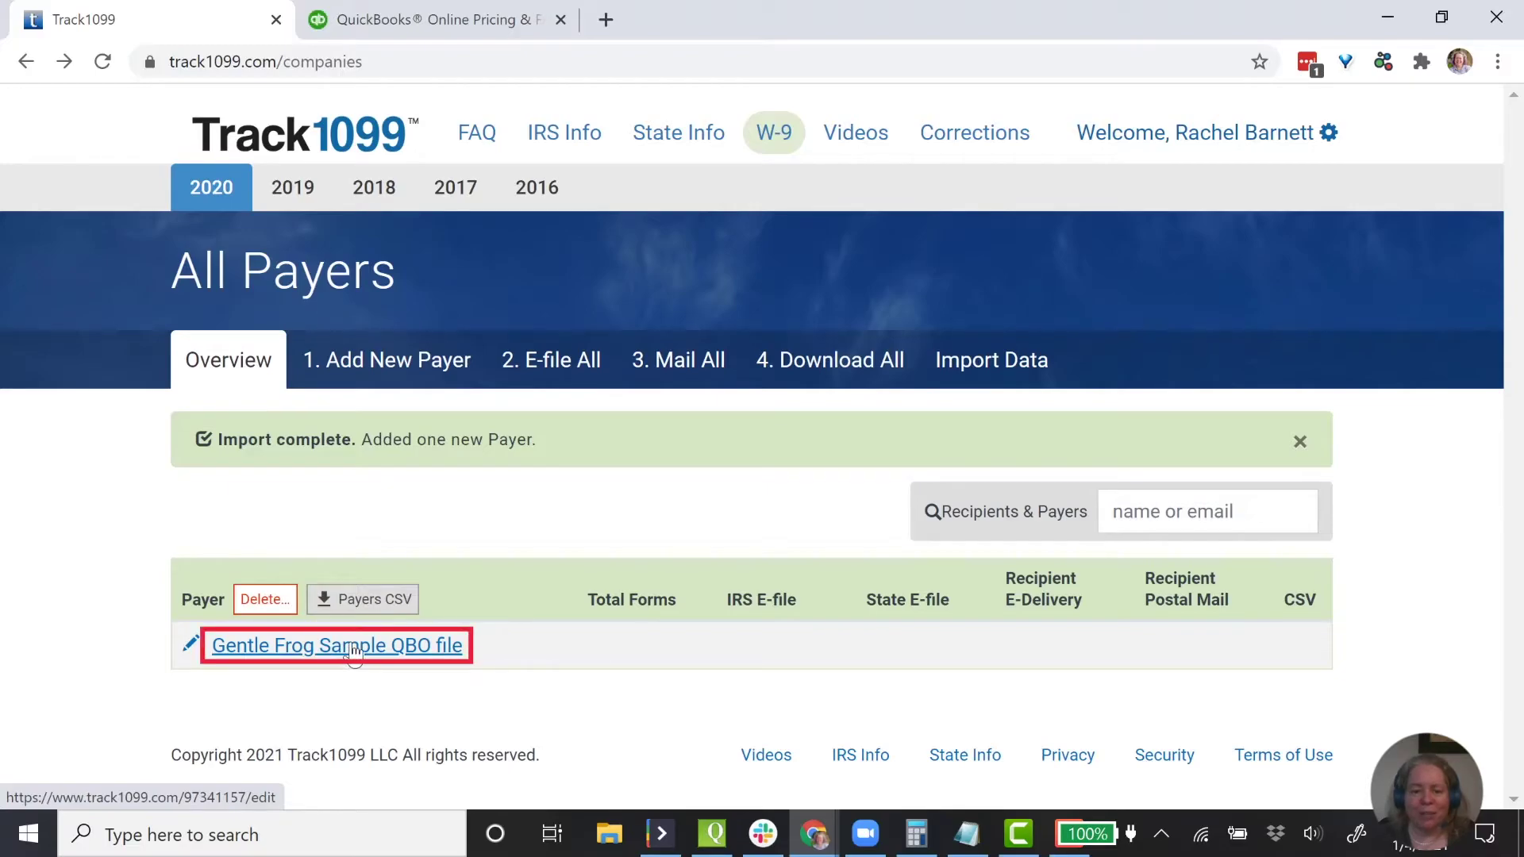
- Open the newly imported Gentle Frog Sample QBO file payer
{"action": "left_click", "coordinate": [353, 647]}
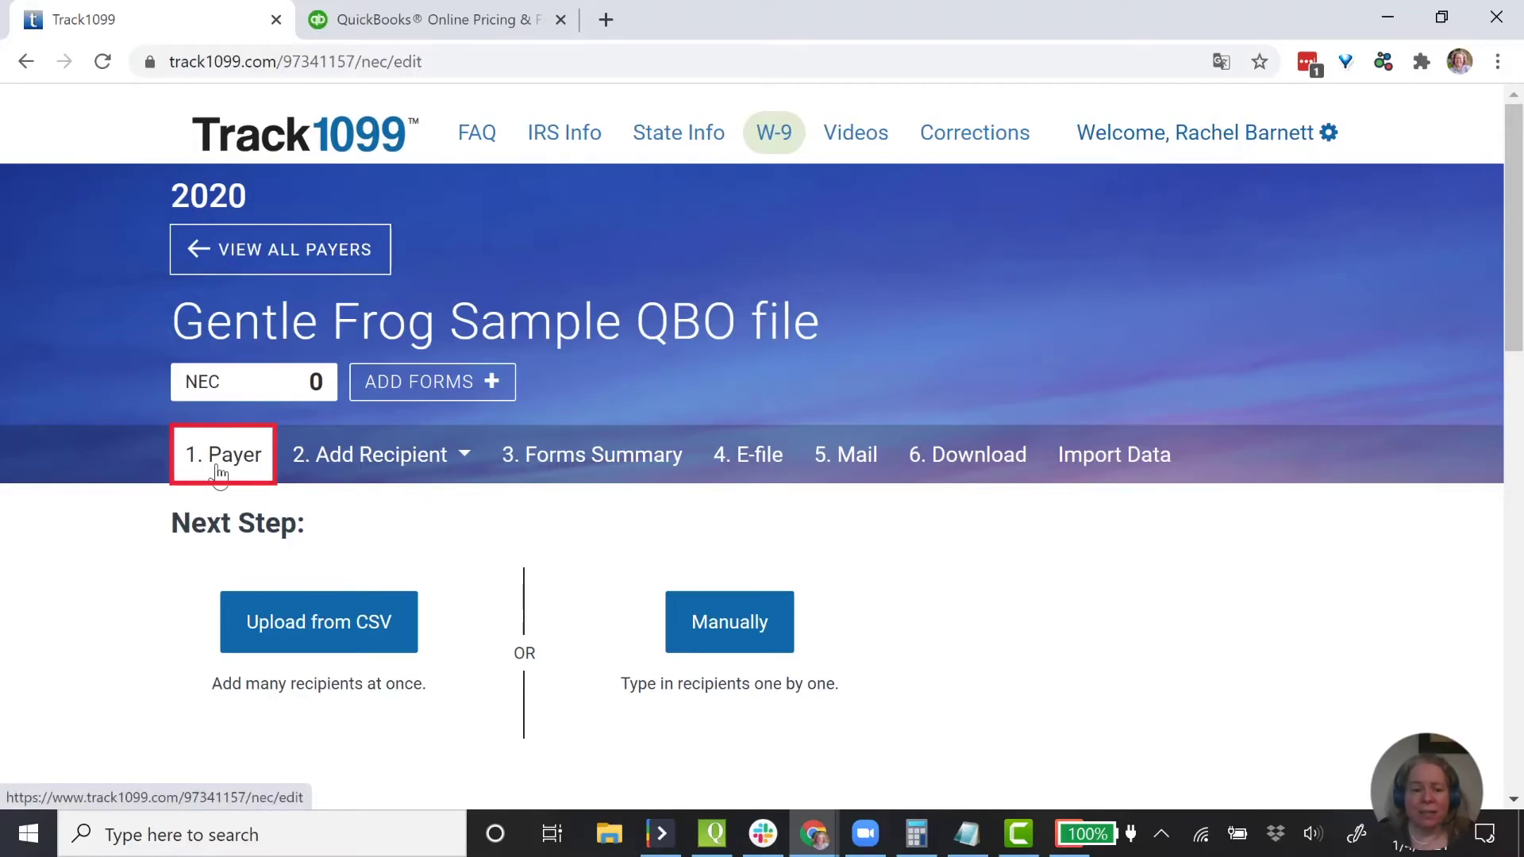
- Review the Gentle Frog Sample QBO file payer's federal ID and contact fields, then save
{"action": "scroll", "coordinate": [219, 474], "scroll_direction": "down", "scroll_amount": 8}
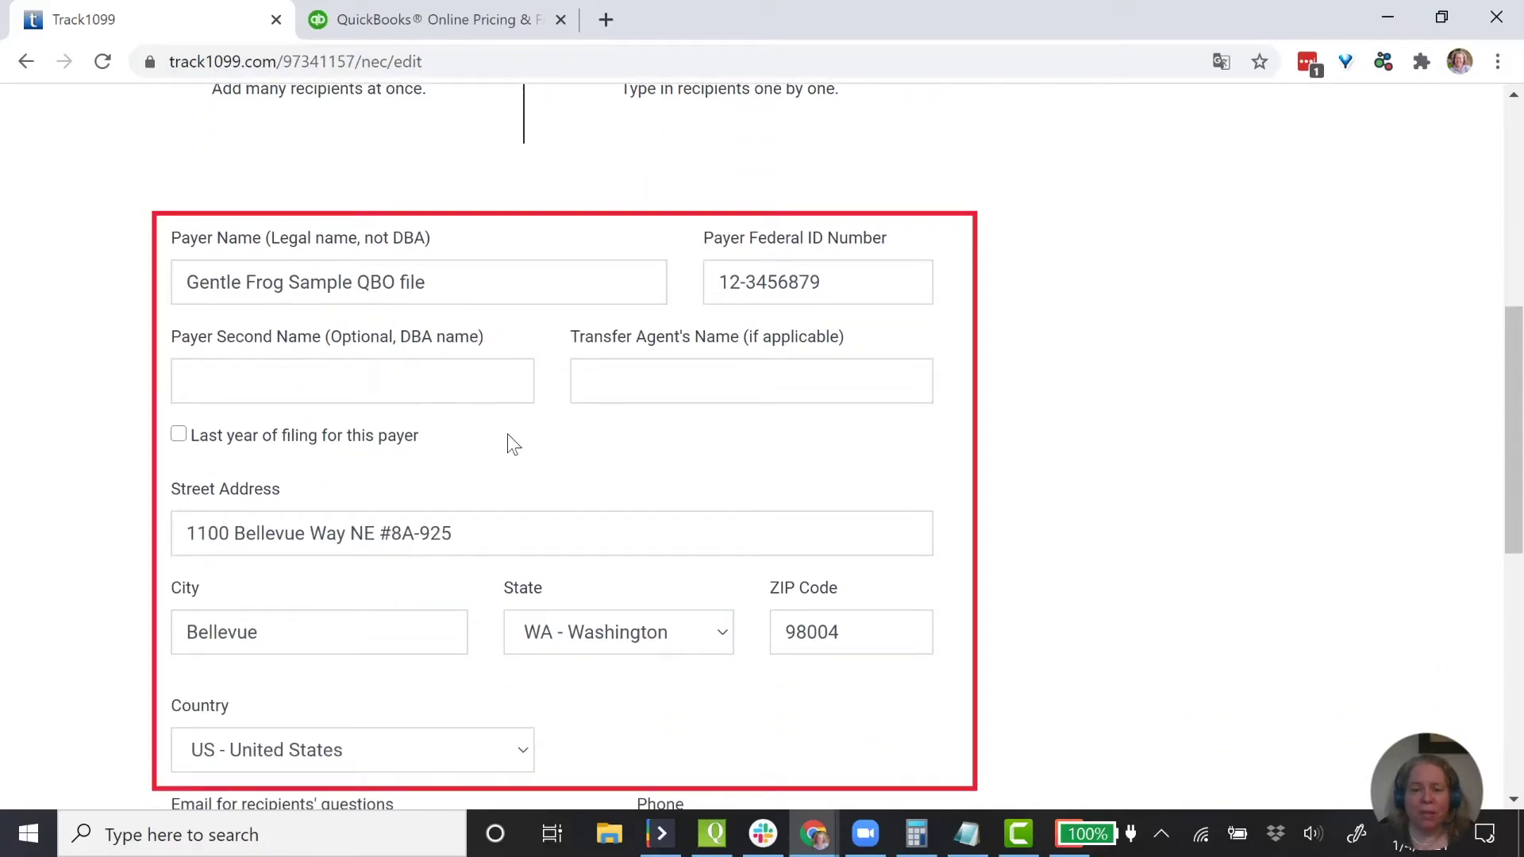
{"action": "left_click", "coordinate": [798, 283]}
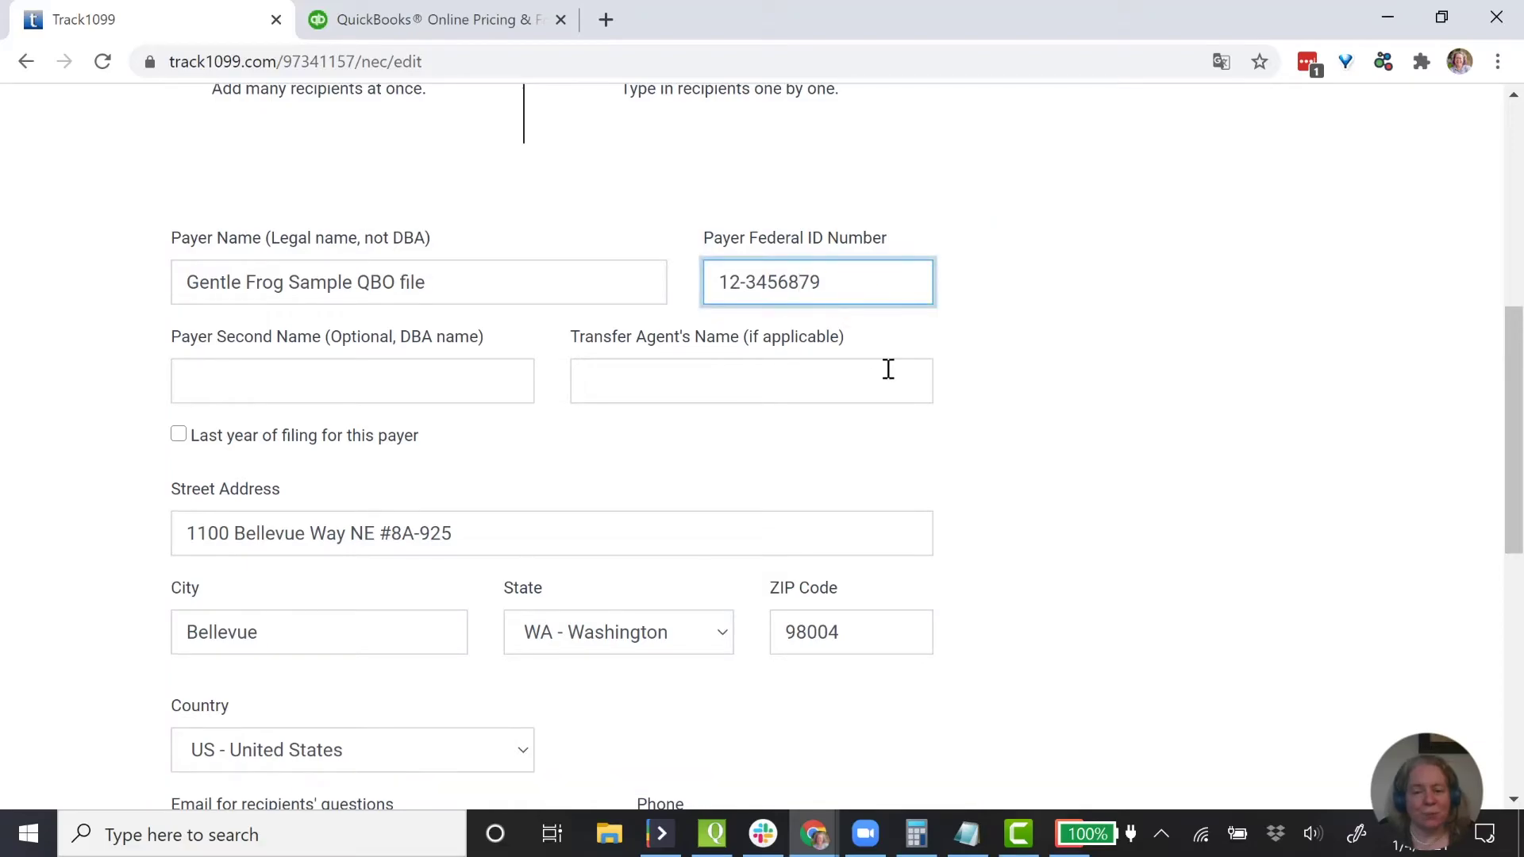
{"action": "scroll", "coordinate": [959, 455], "scroll_direction": "down", "scroll_amount": 6}
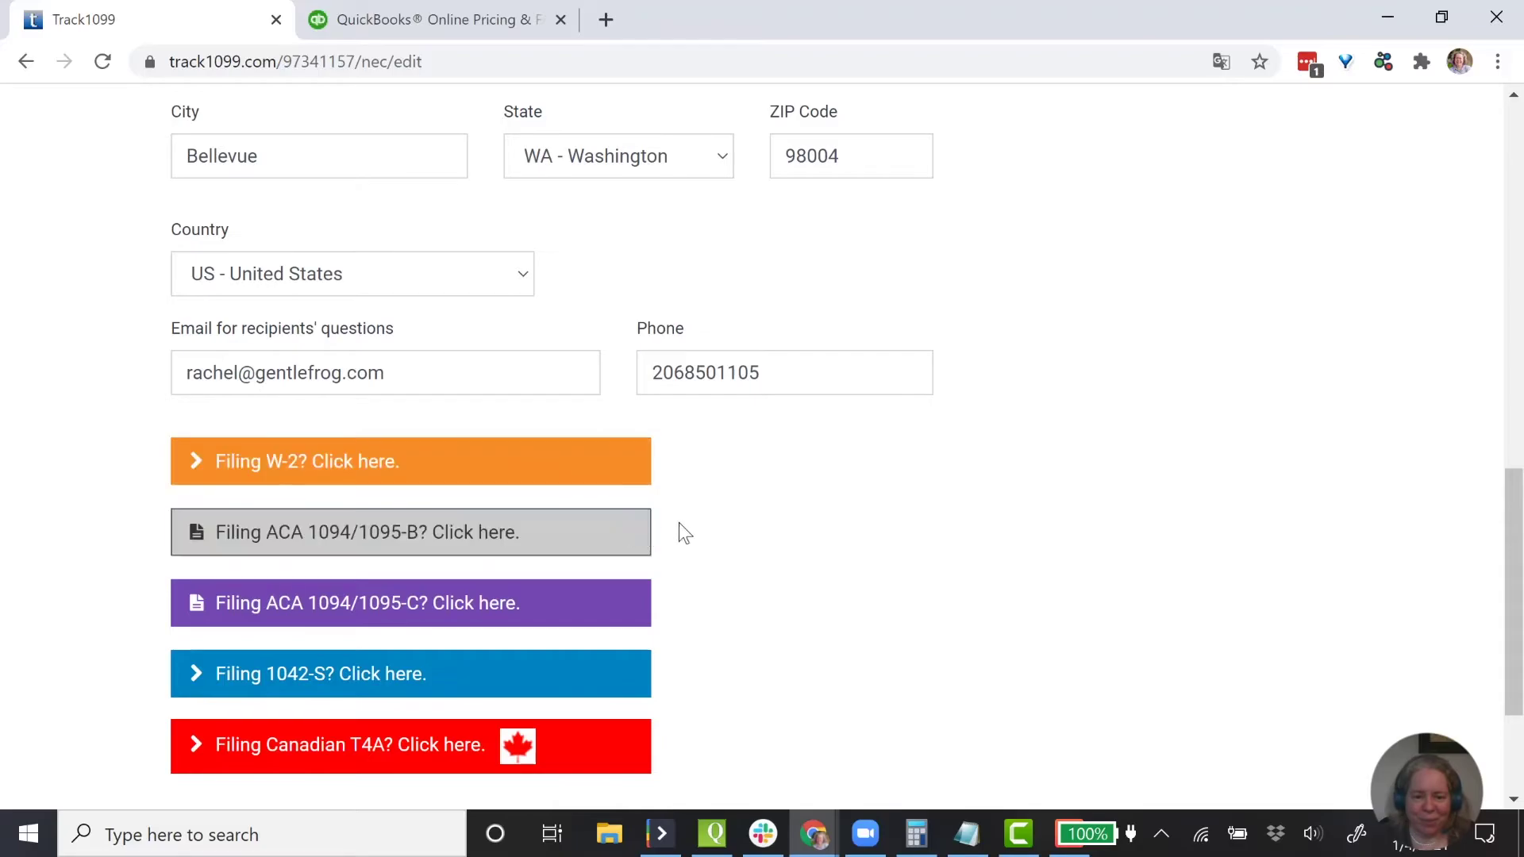
{"action": "scroll", "coordinate": [760, 521], "scroll_direction": "down", "scroll_amount": 2}
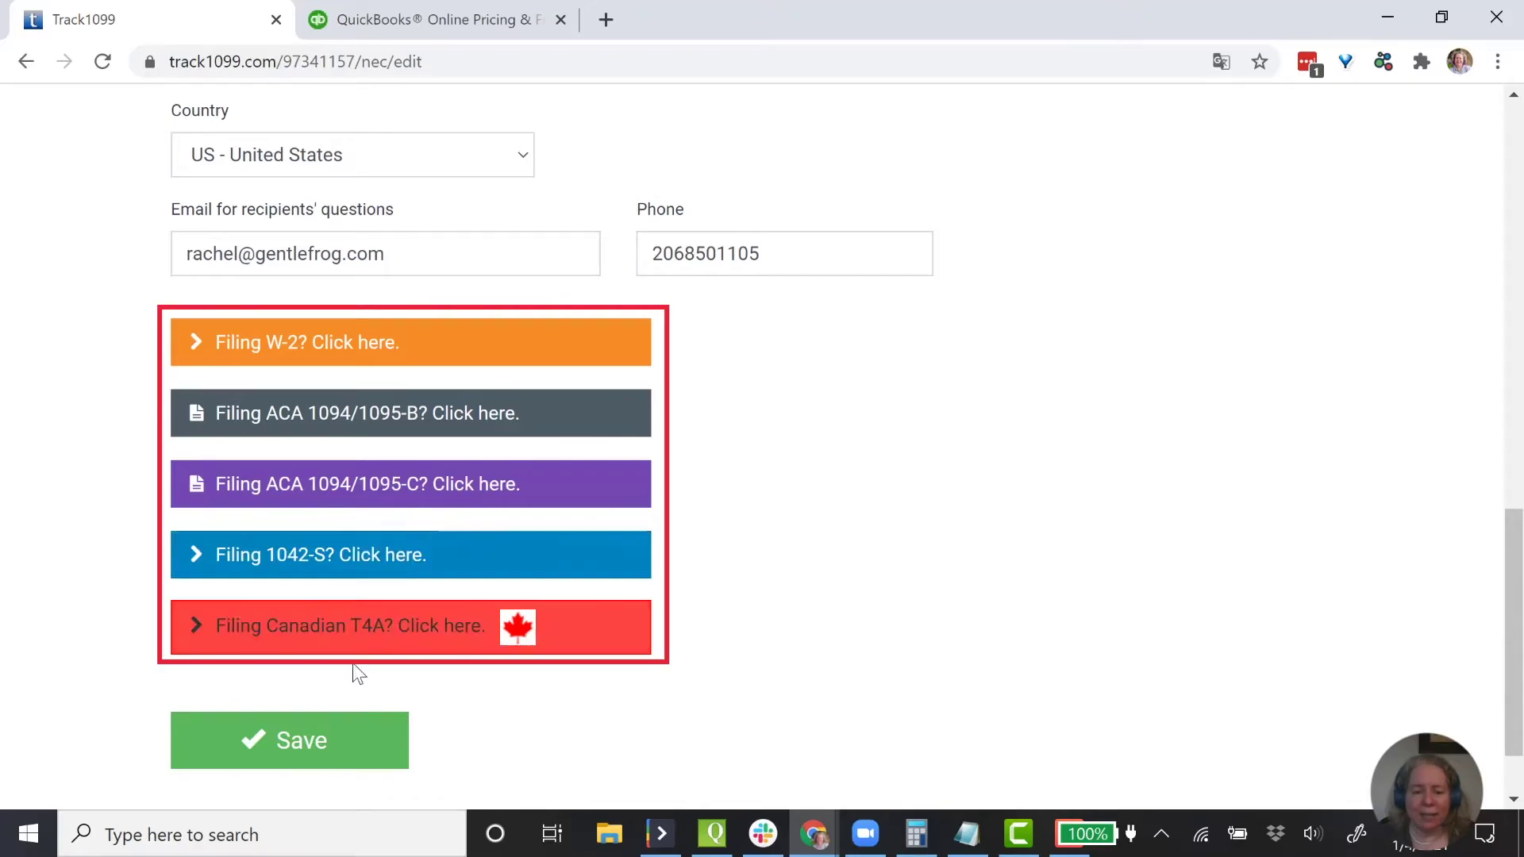
{"action": "left_click", "coordinate": [315, 760]}
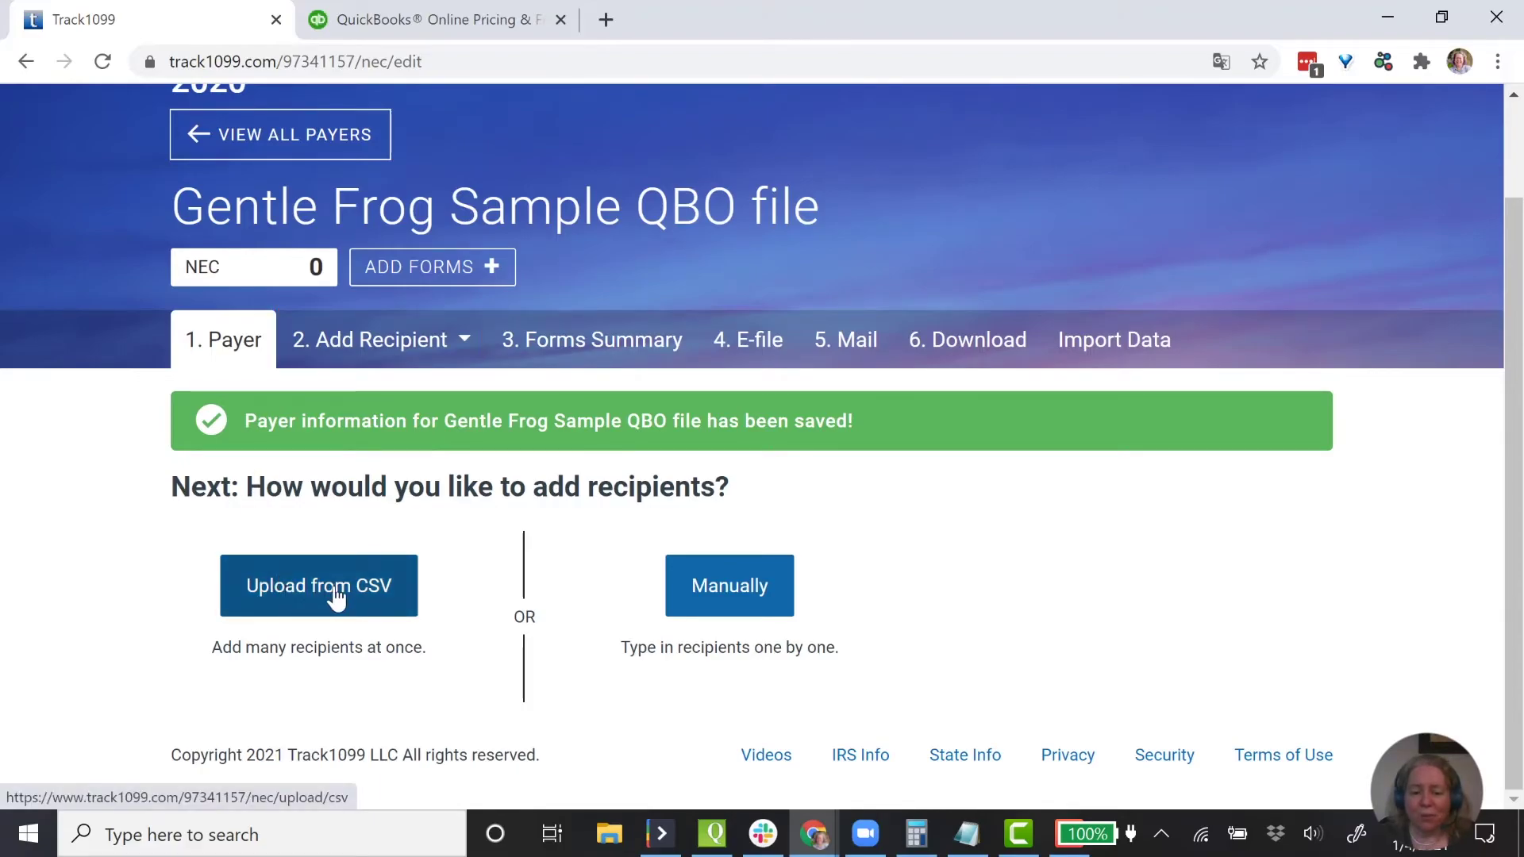
- Manually add recipient 'Sample Company, LLC' with ID type EIN and its federal ID number
{"action": "left_click", "coordinate": [747, 590]}
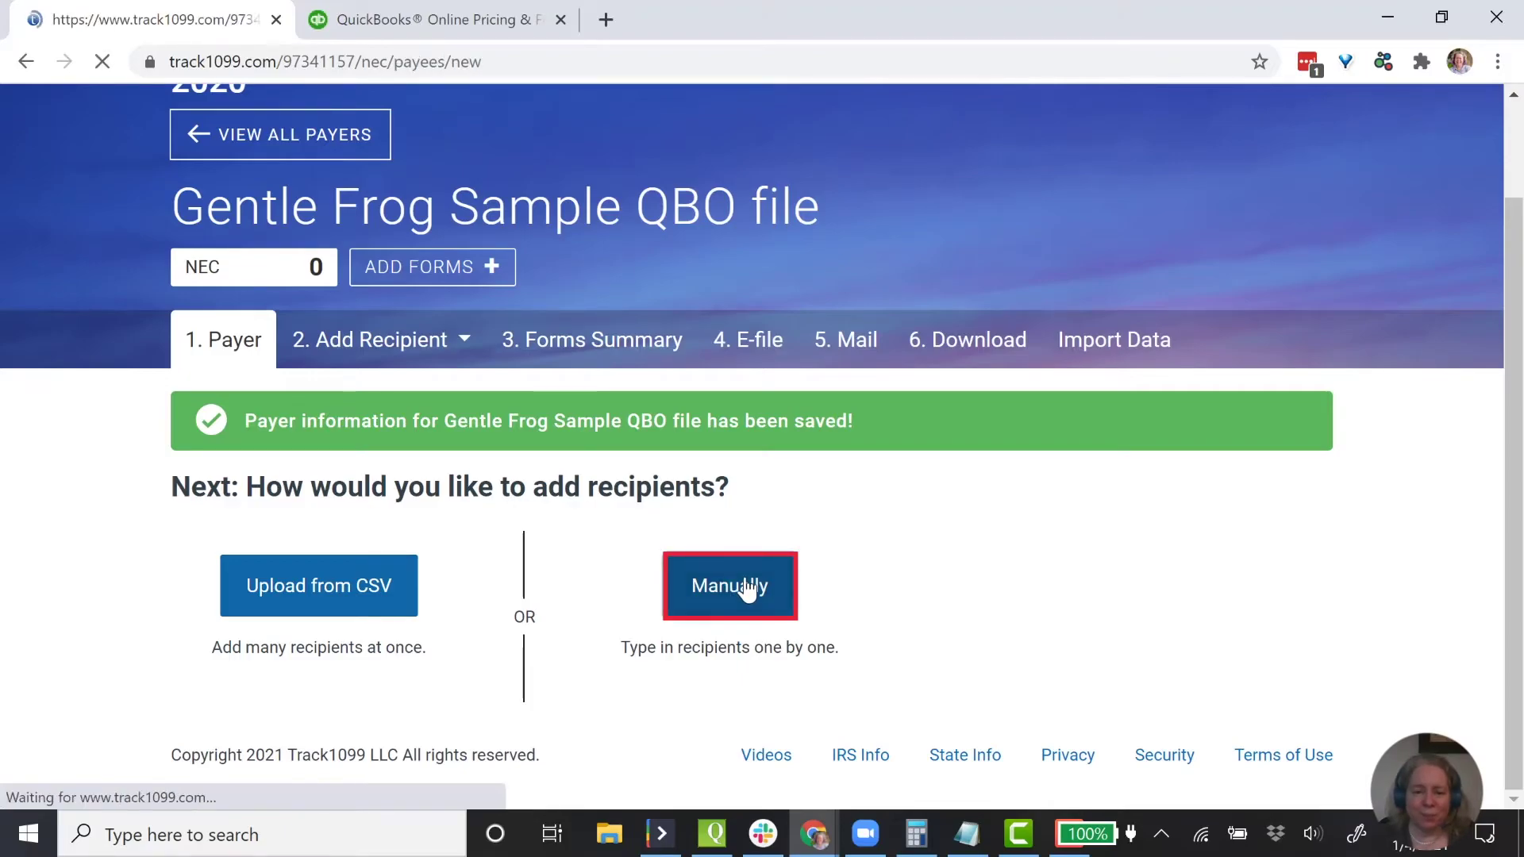
{"action": "left_click", "coordinate": [434, 591]}
{"action": "type", "text": "Sample Company"}
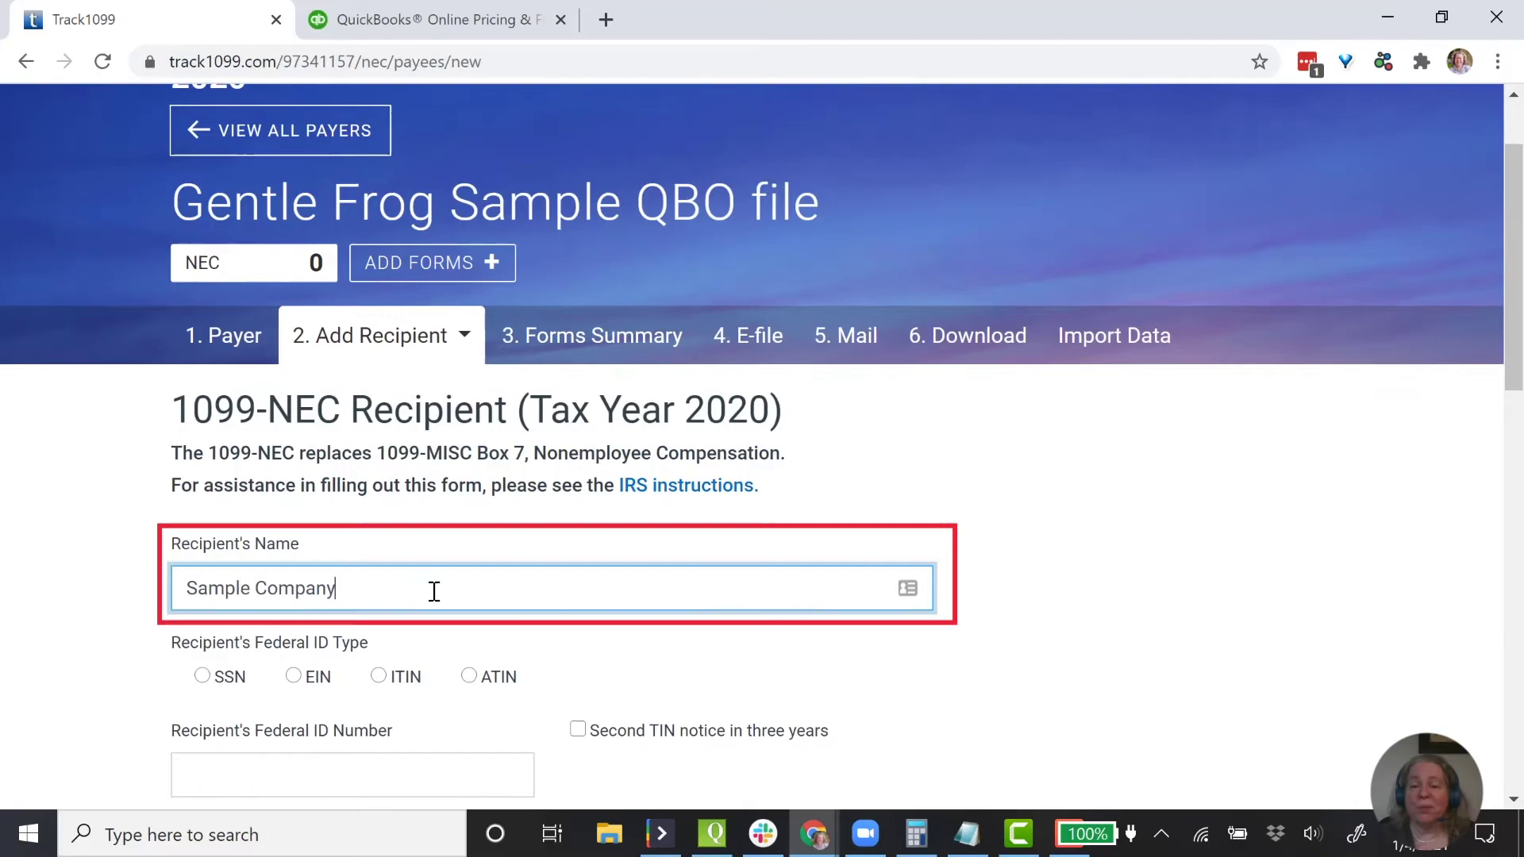
{"action": "type", "text": ", LLC"}
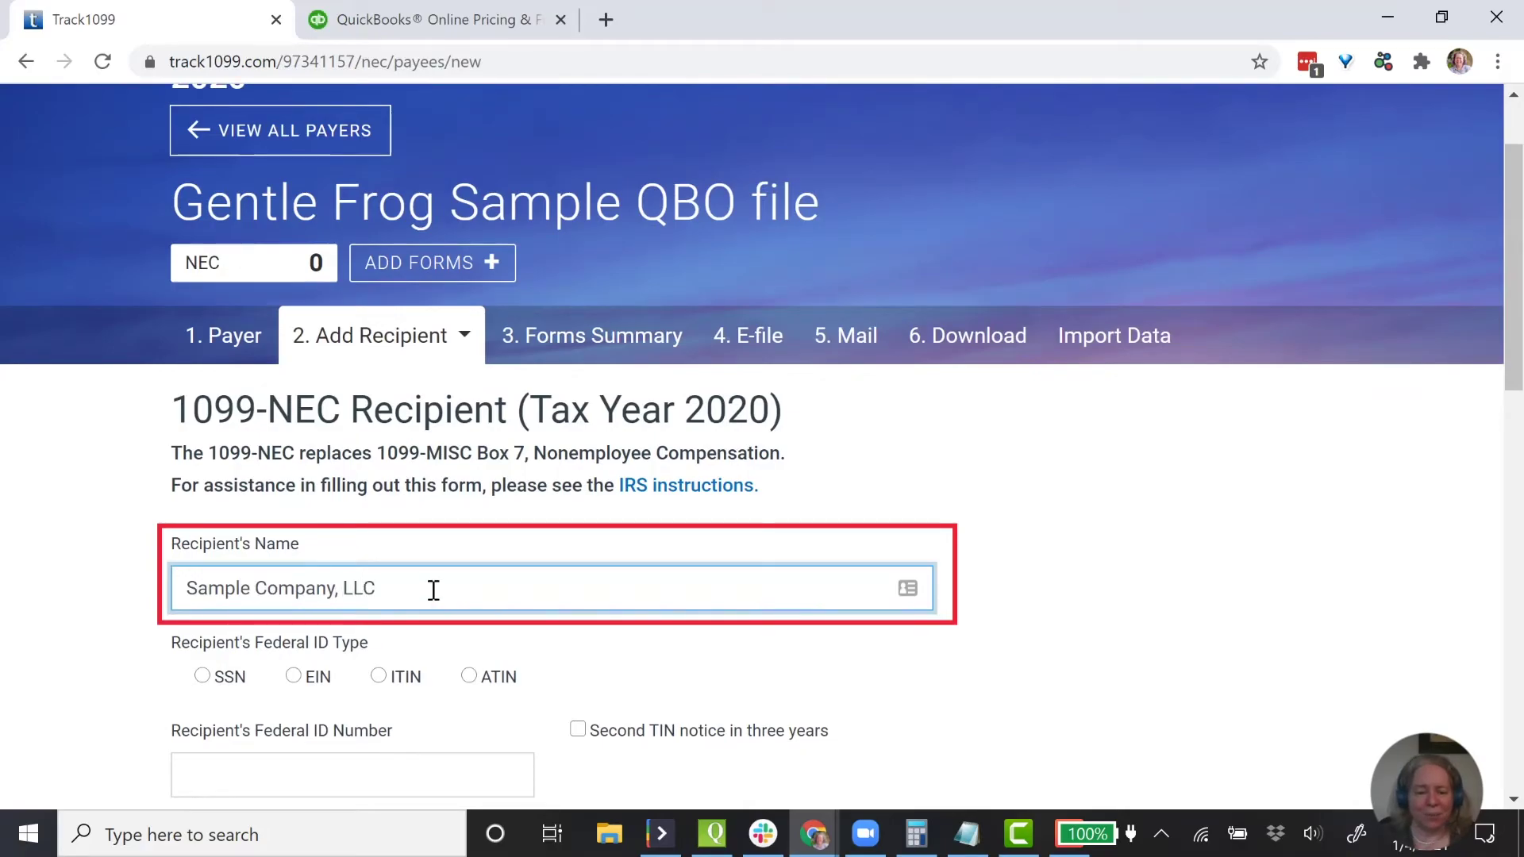
{"action": "scroll", "coordinate": [373, 631], "scroll_direction": "down", "scroll_amount": 2}
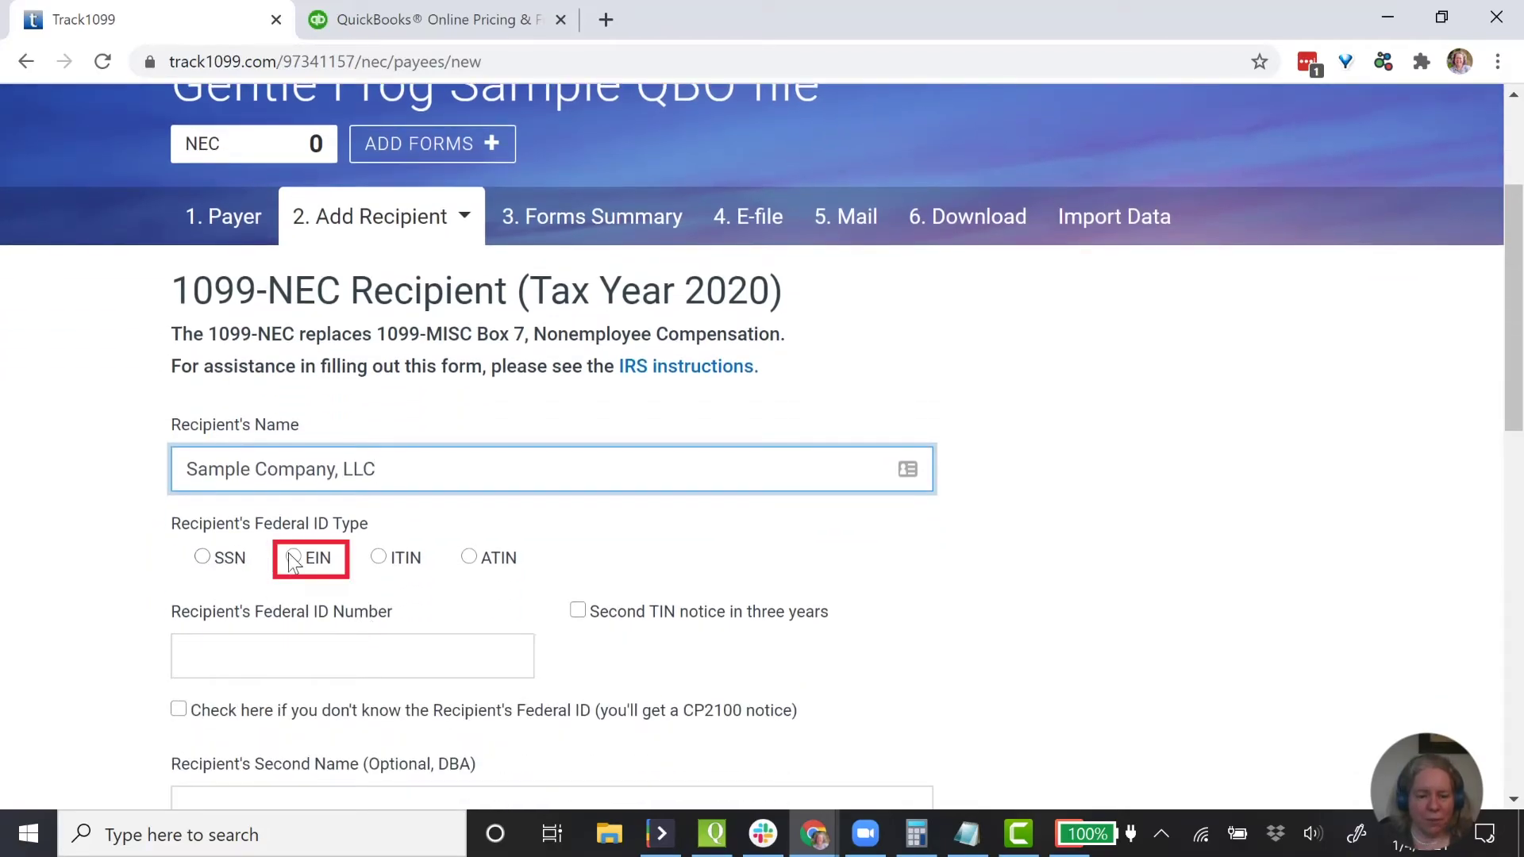
{"action": "left_click", "coordinate": [293, 556]}
{"action": "left_click", "coordinate": [314, 653]}
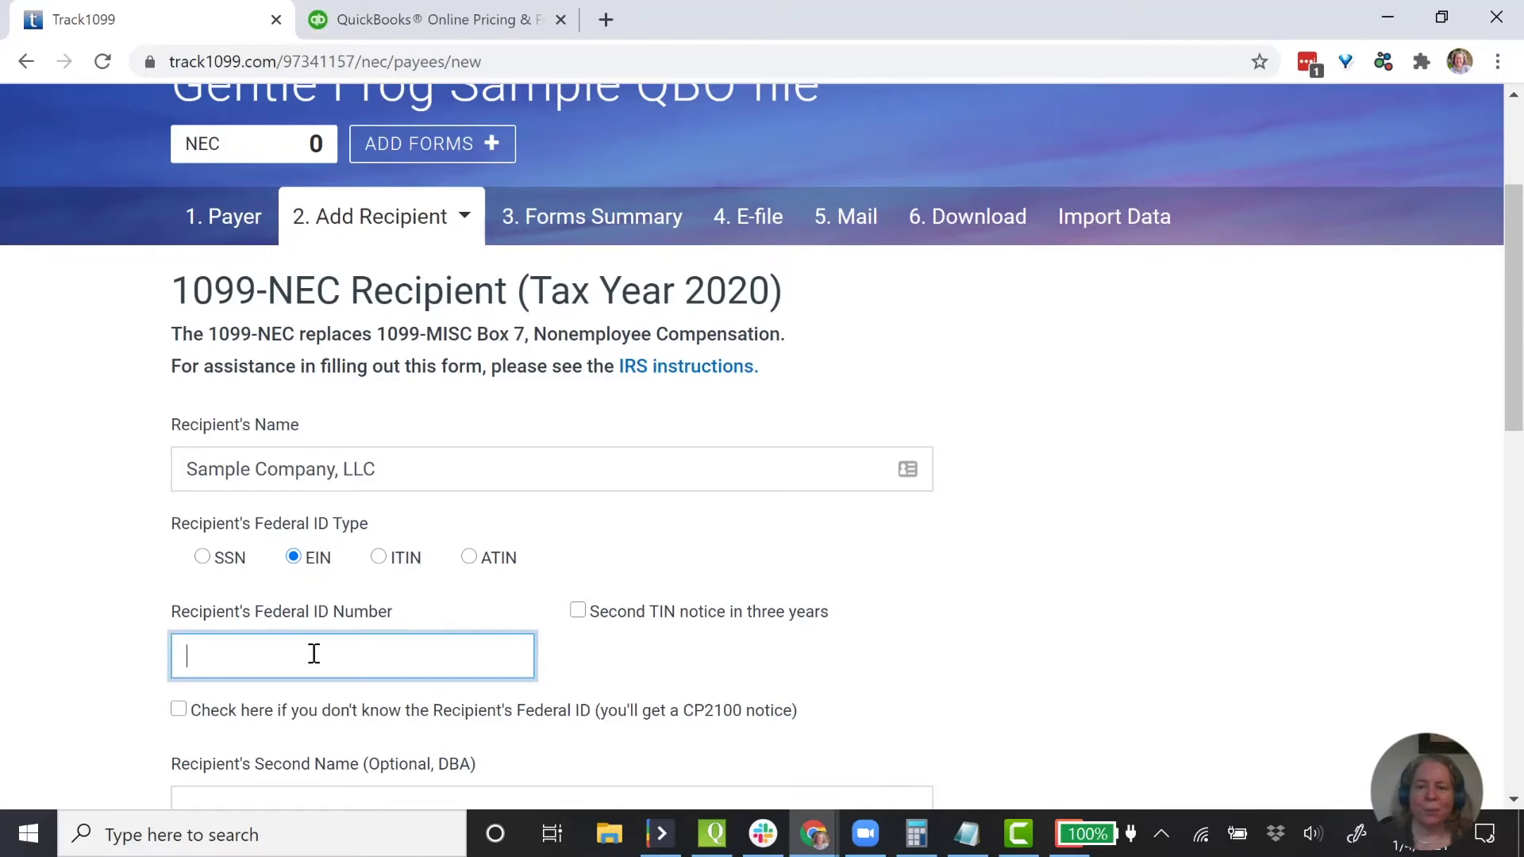
{"action": "type", "text": "23-46"}
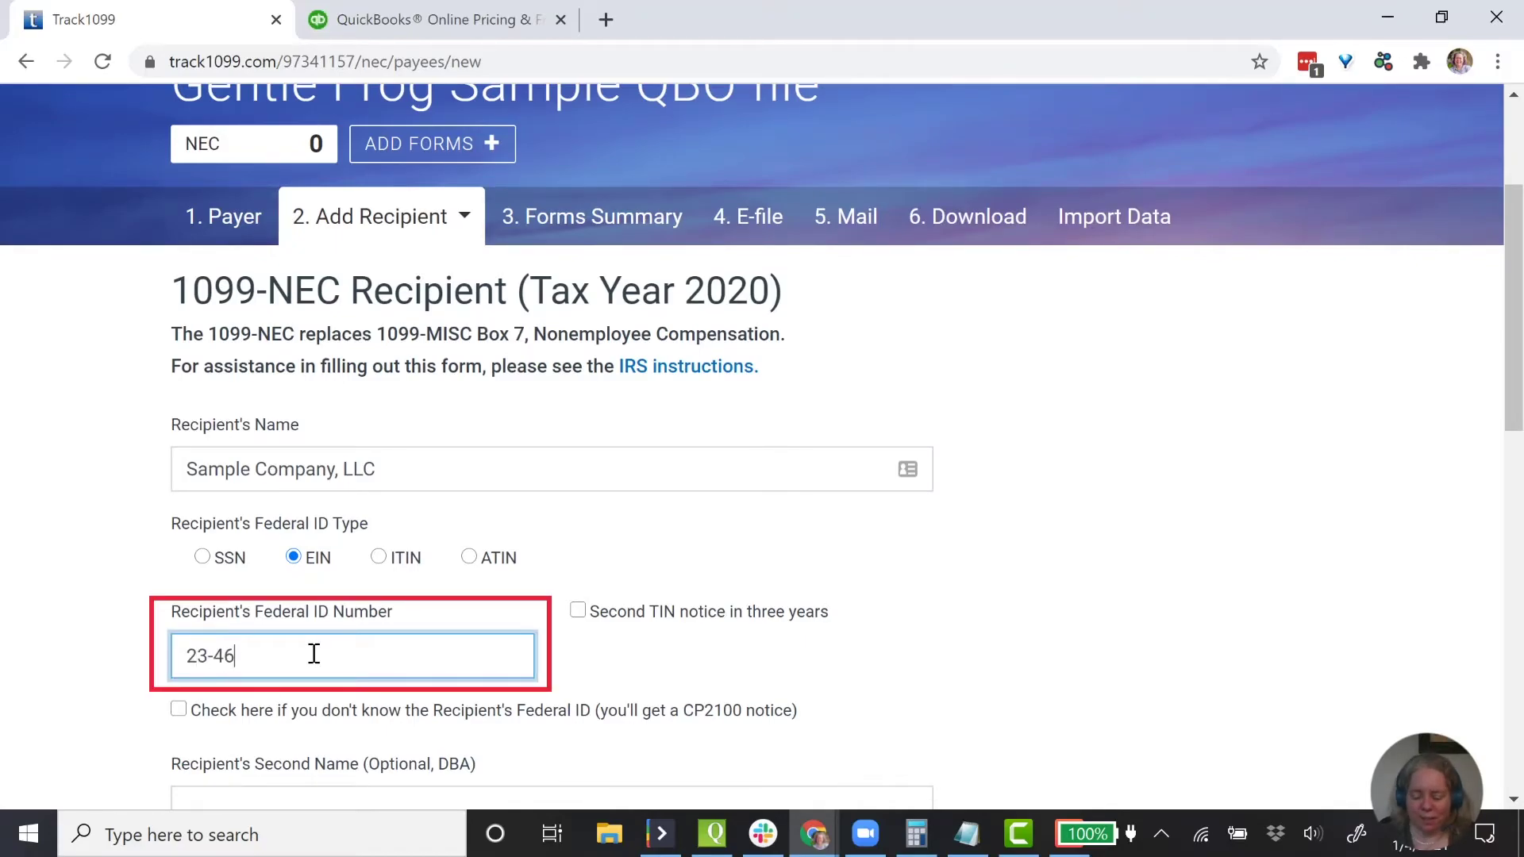
{"action": "key", "text": "BackSpace"}
{"action": "type", "text": "567890"}
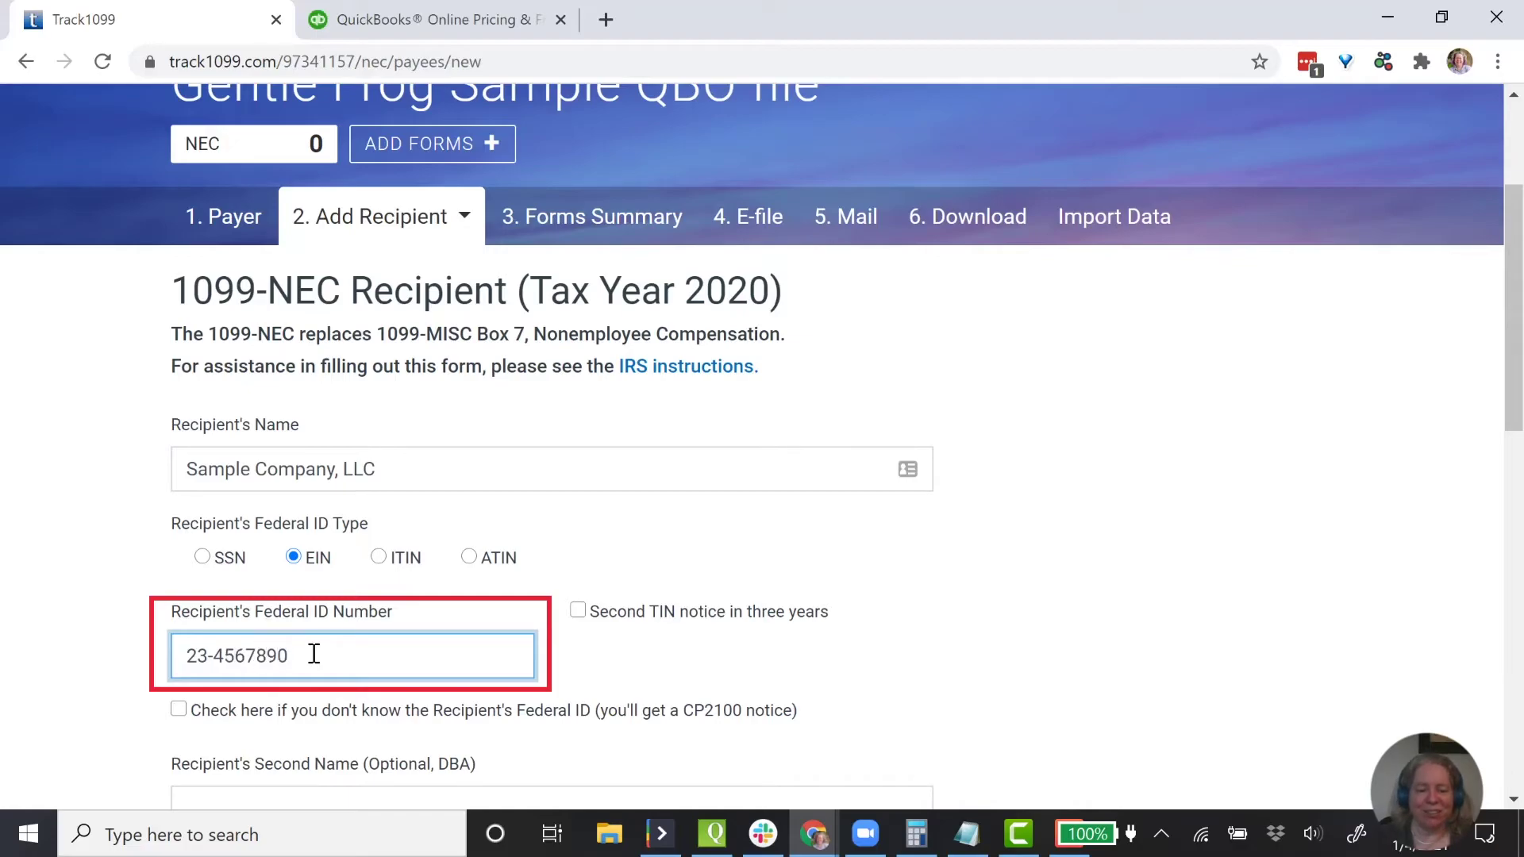
- Enter the recipient's street address, city, state WA - Washington and zip code
{"action": "scroll", "coordinate": [326, 622], "scroll_direction": "down", "scroll_amount": 1}
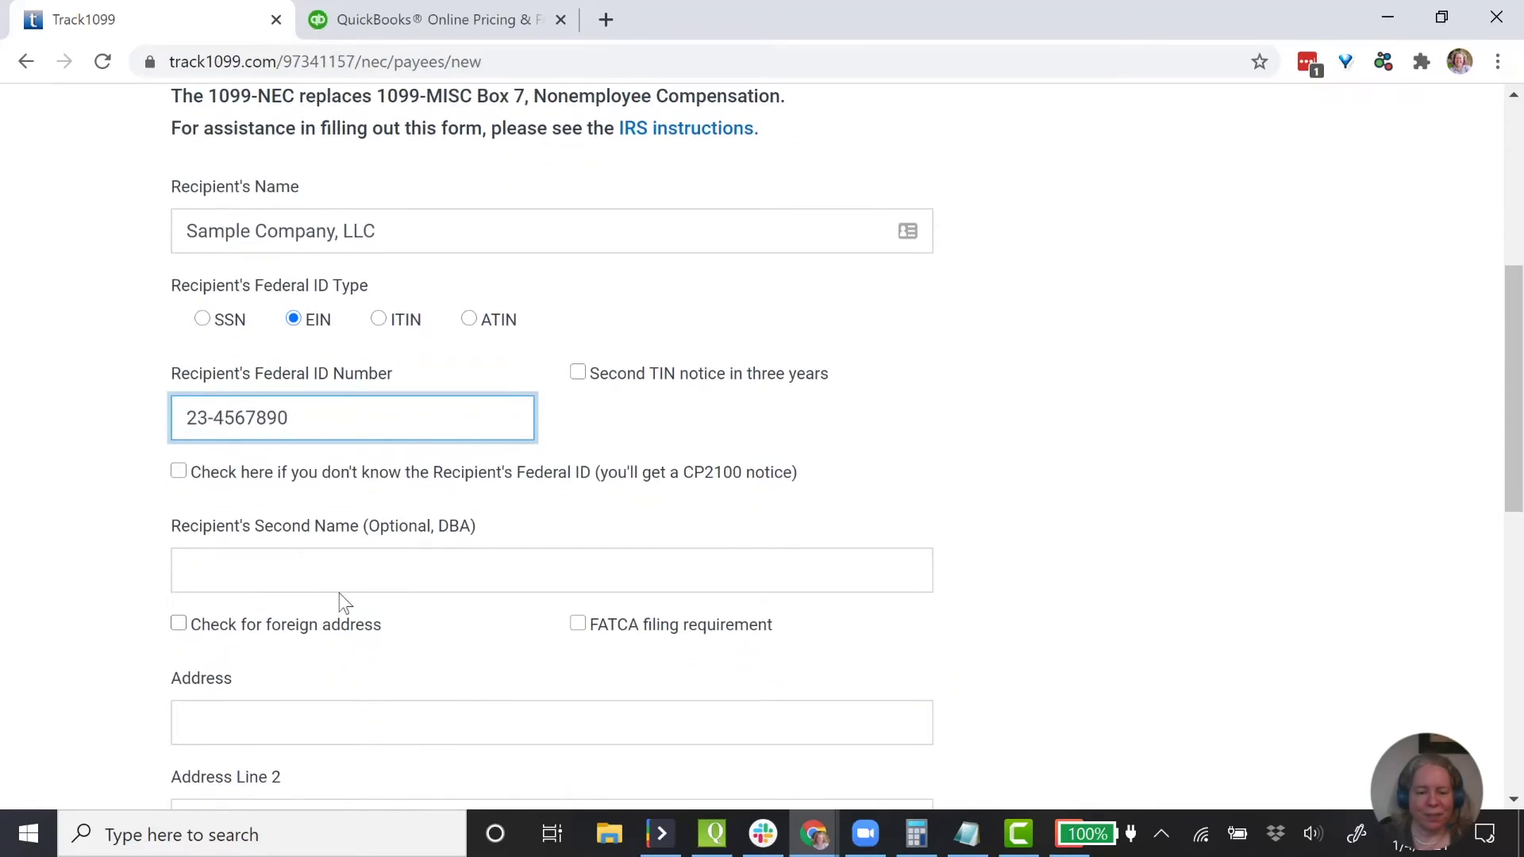
{"action": "left_click", "coordinate": [347, 577]}
{"action": "scroll", "coordinate": [371, 588], "scroll_direction": "down", "scroll_amount": 1}
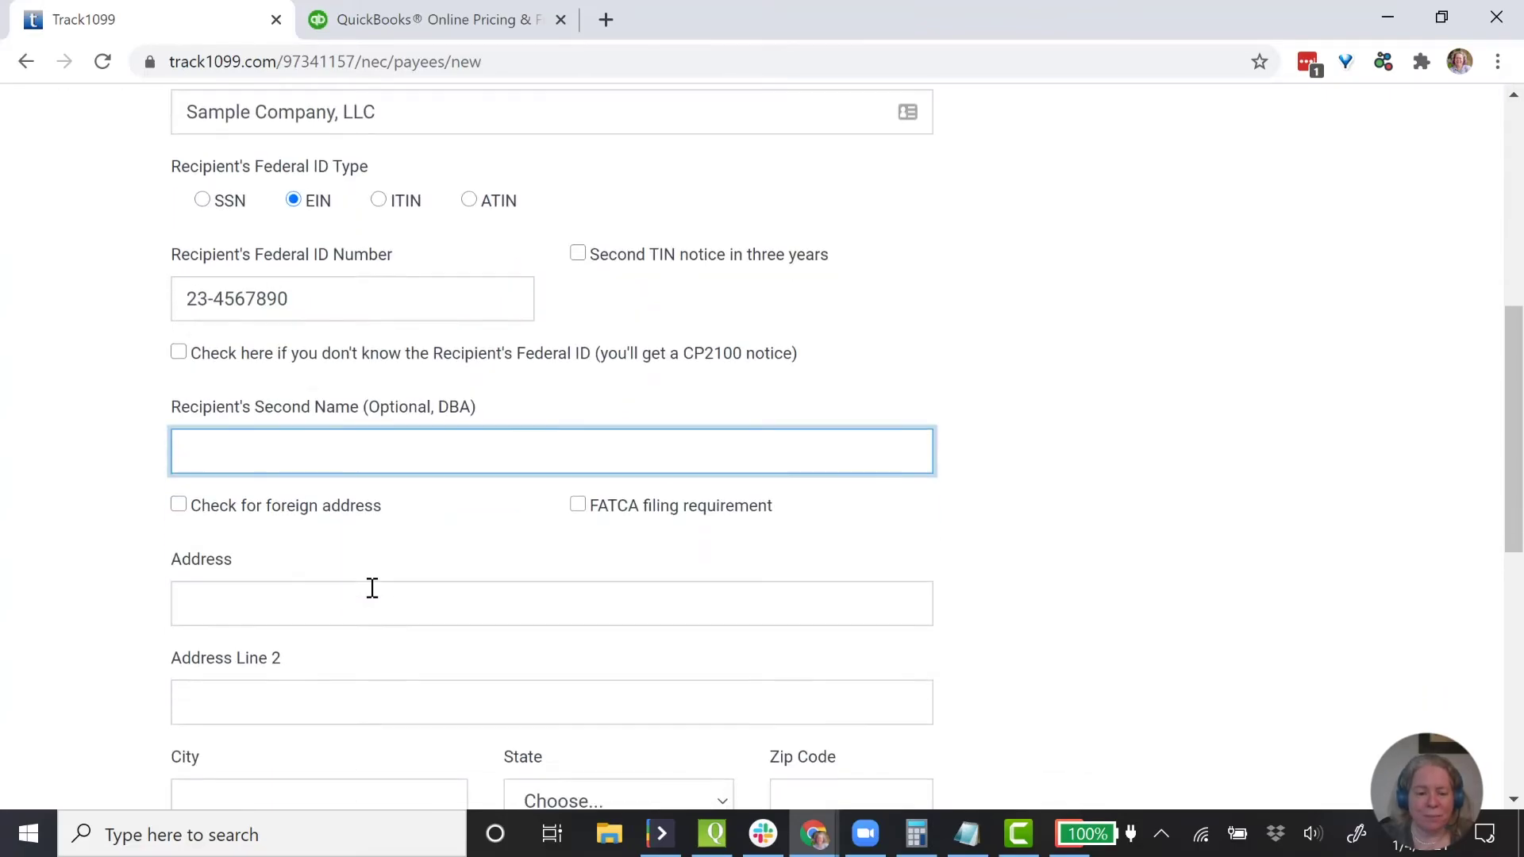
{"action": "left_click", "coordinate": [358, 603]}
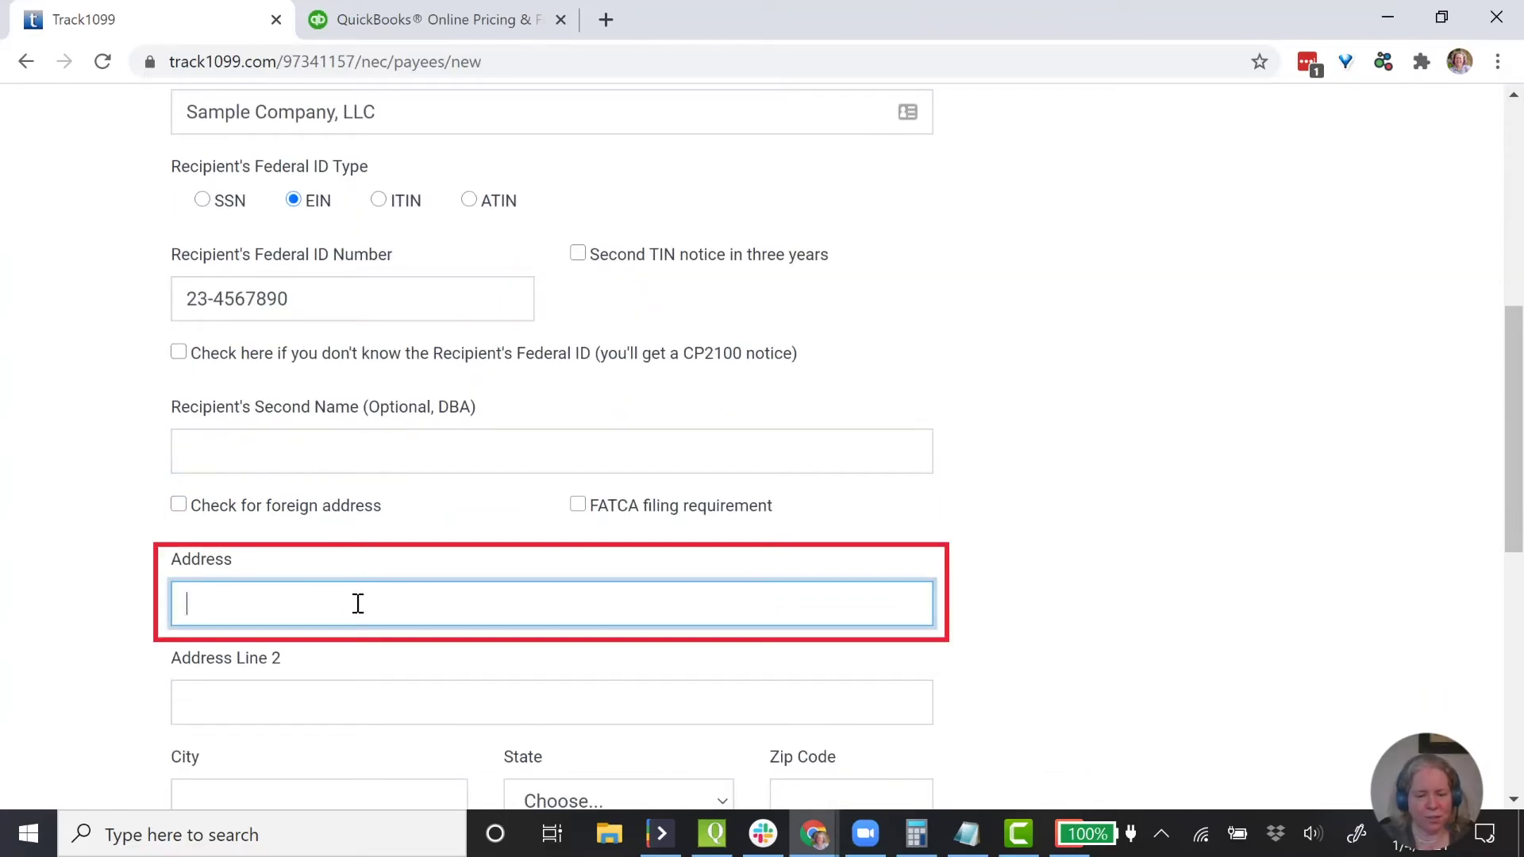
{"action": "type", "text": "123 Mian"}
{"action": "key", "text": "BackSpace"}
{"action": "key", "text": "BackSpace"}
{"action": "key", "text": "BackSpace"}
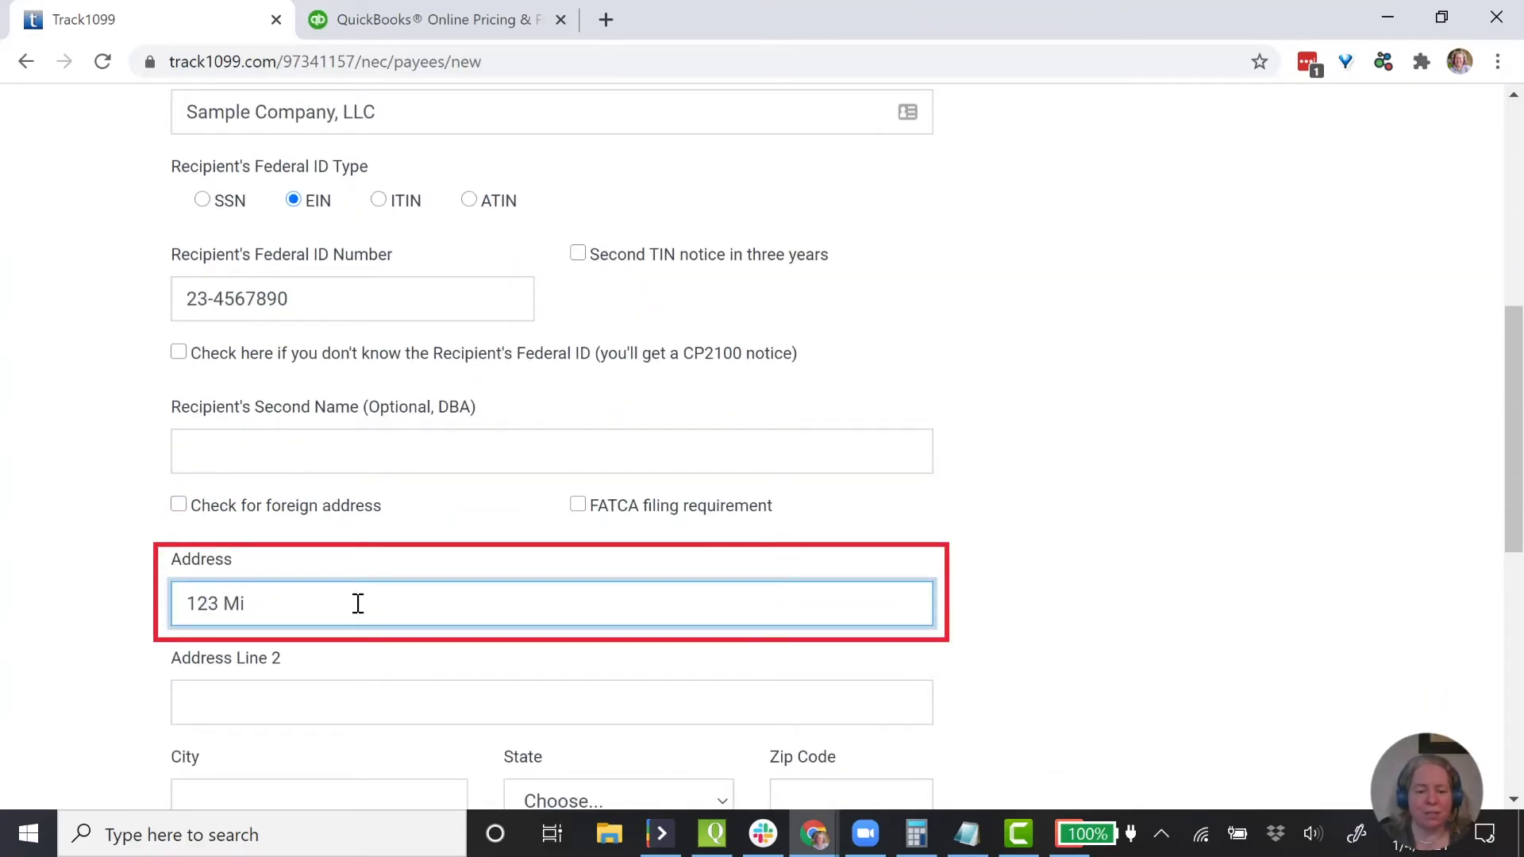
{"action": "type", "text": "ain Street"}
{"action": "key", "text": "Tab"}
{"action": "key", "text": "Tab"}
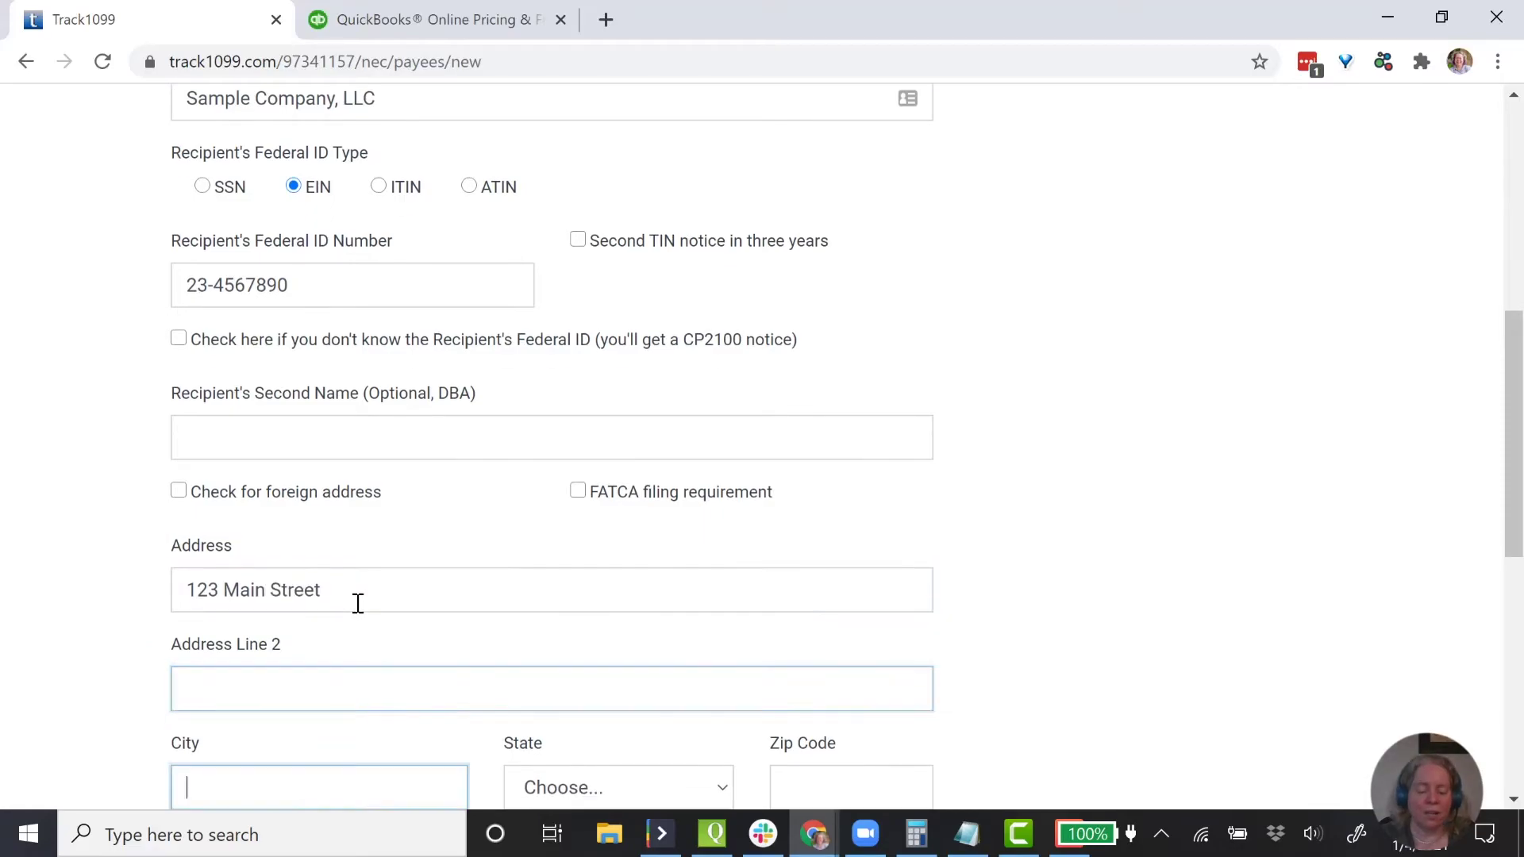
{"action": "type", "text": "Bellevue"}
{"action": "key", "text": "Tab"}
{"action": "key", "text": "w"}
{"action": "key", "text": "Tab"}
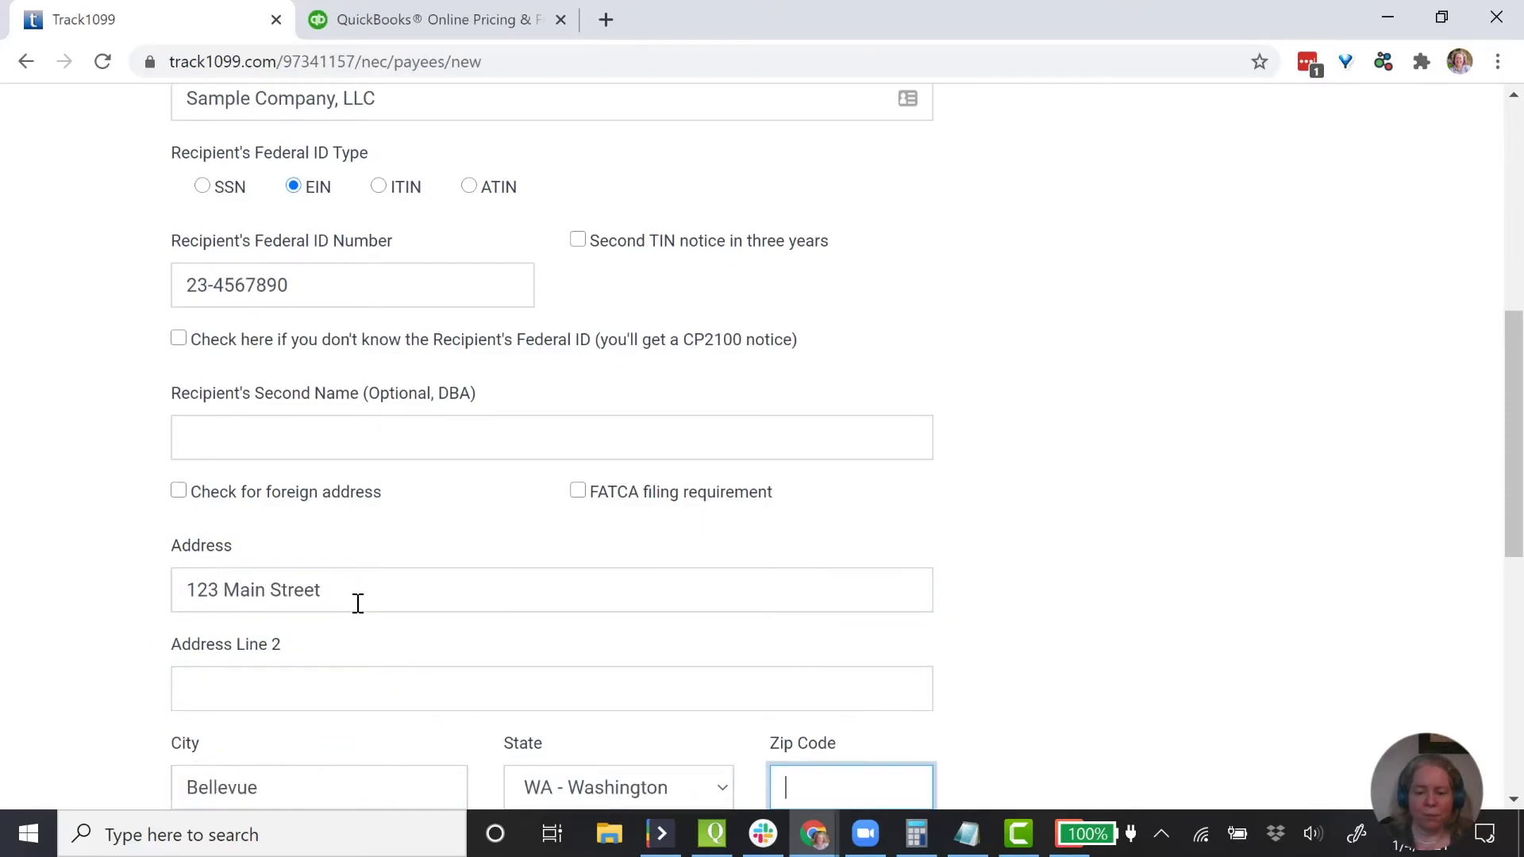
{"action": "type", "text": "98004"}
{"action": "key", "text": "Tab"}
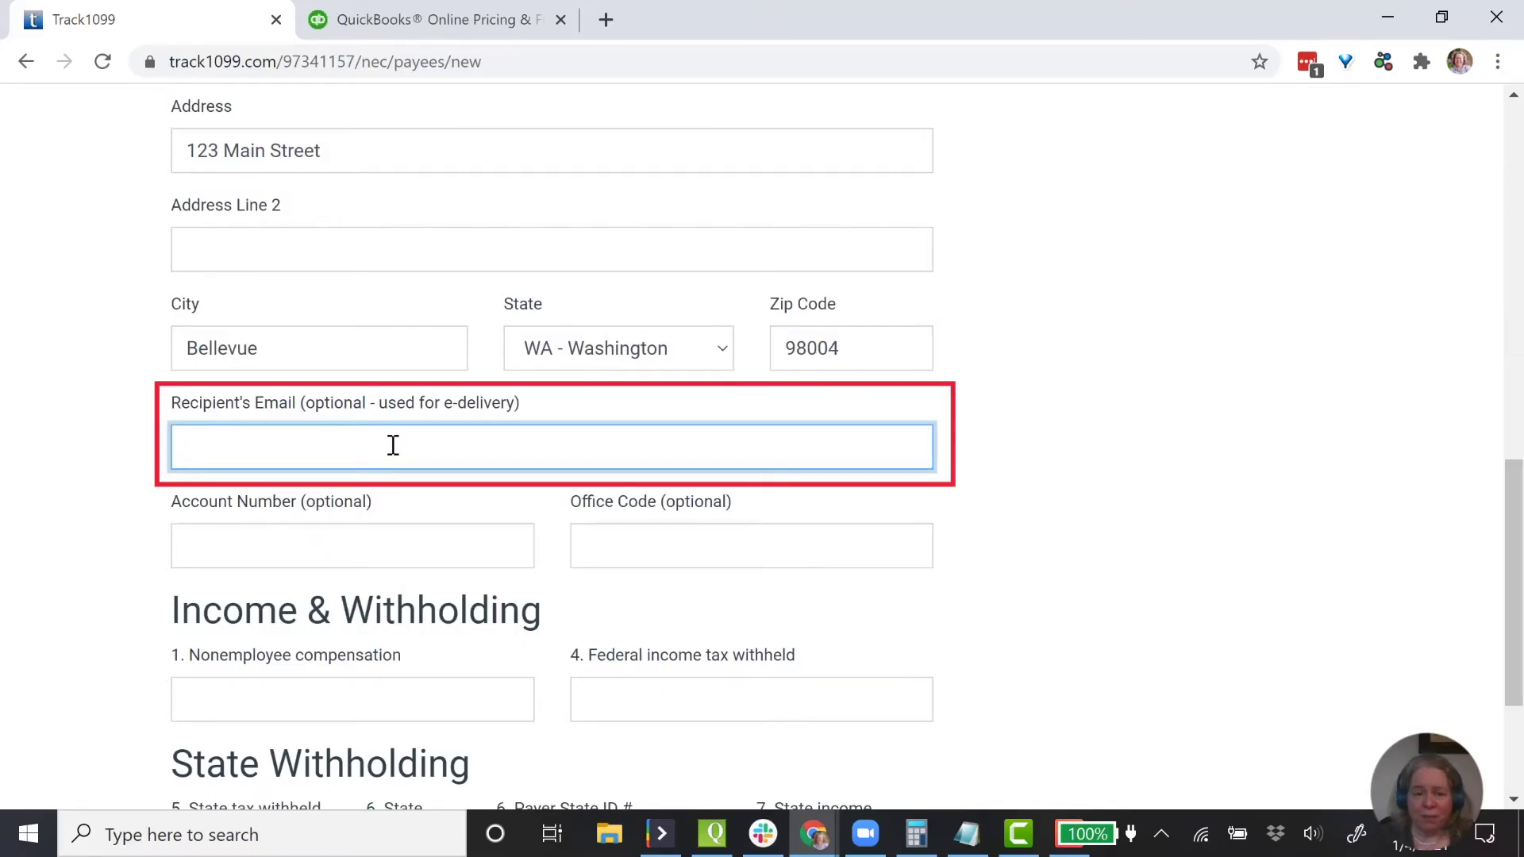
- Enter 100000 Box 1 nonemployee compensation and 0 federal tax withheld, then save the form
{"action": "left_click", "coordinate": [431, 542]}
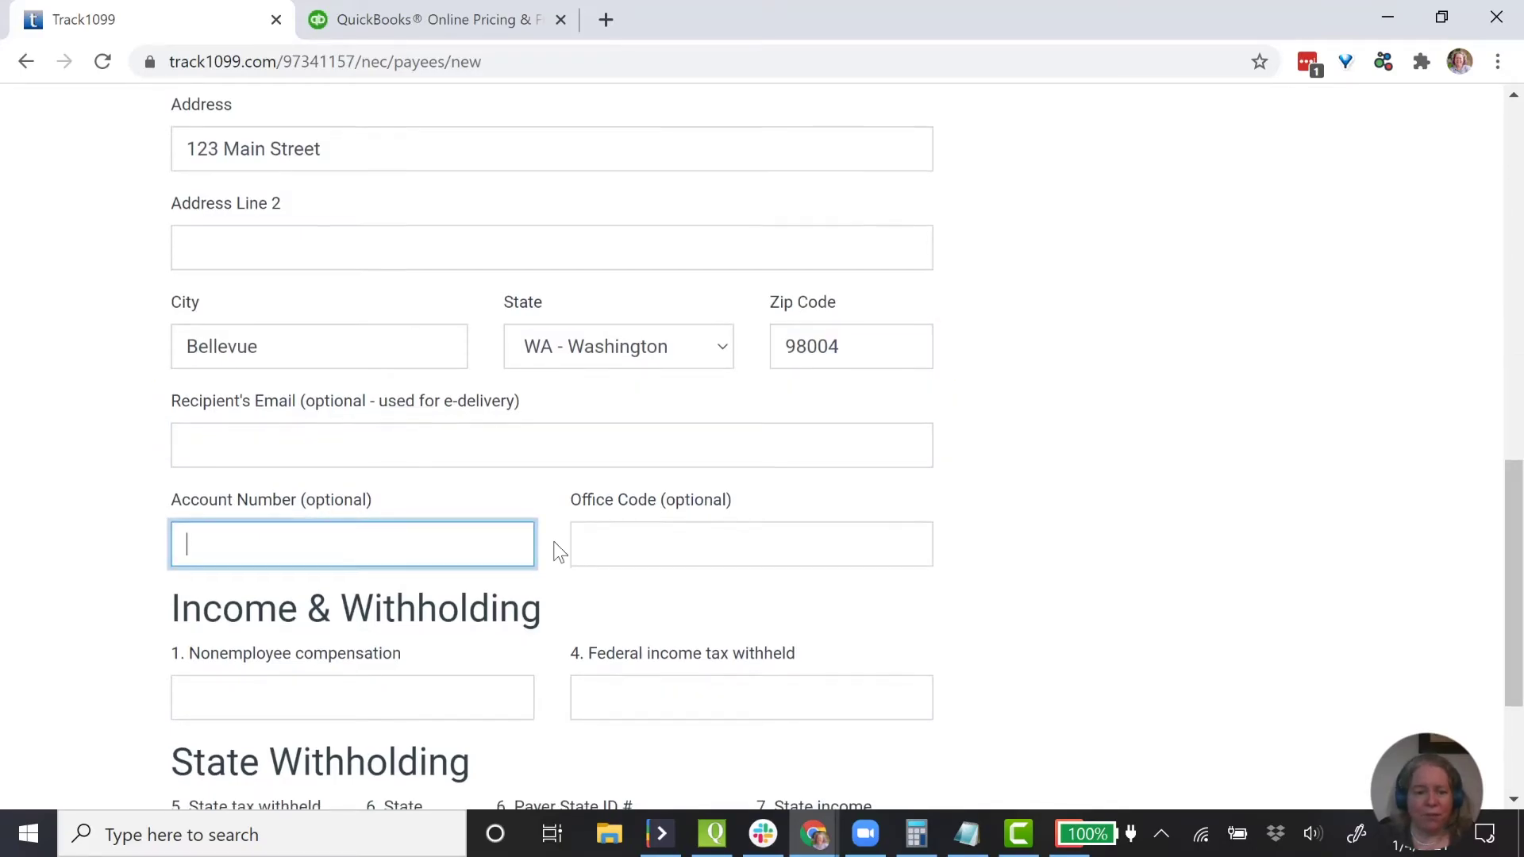
{"action": "scroll", "coordinate": [559, 551], "scroll_direction": "down", "scroll_amount": 1}
{"action": "left_click", "coordinate": [439, 581]}
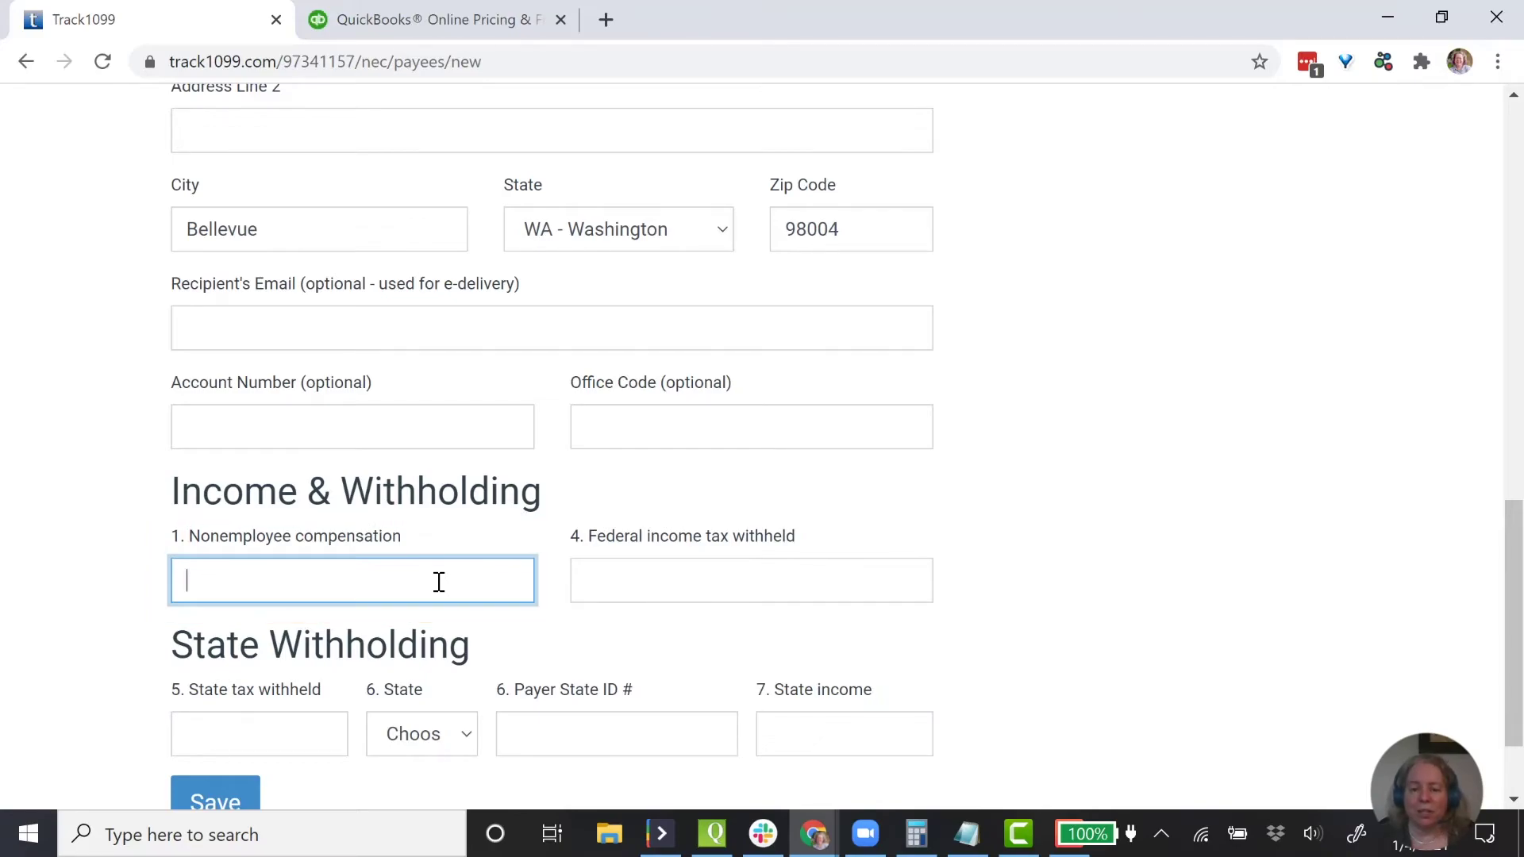
{"action": "type", "text": "100000"}
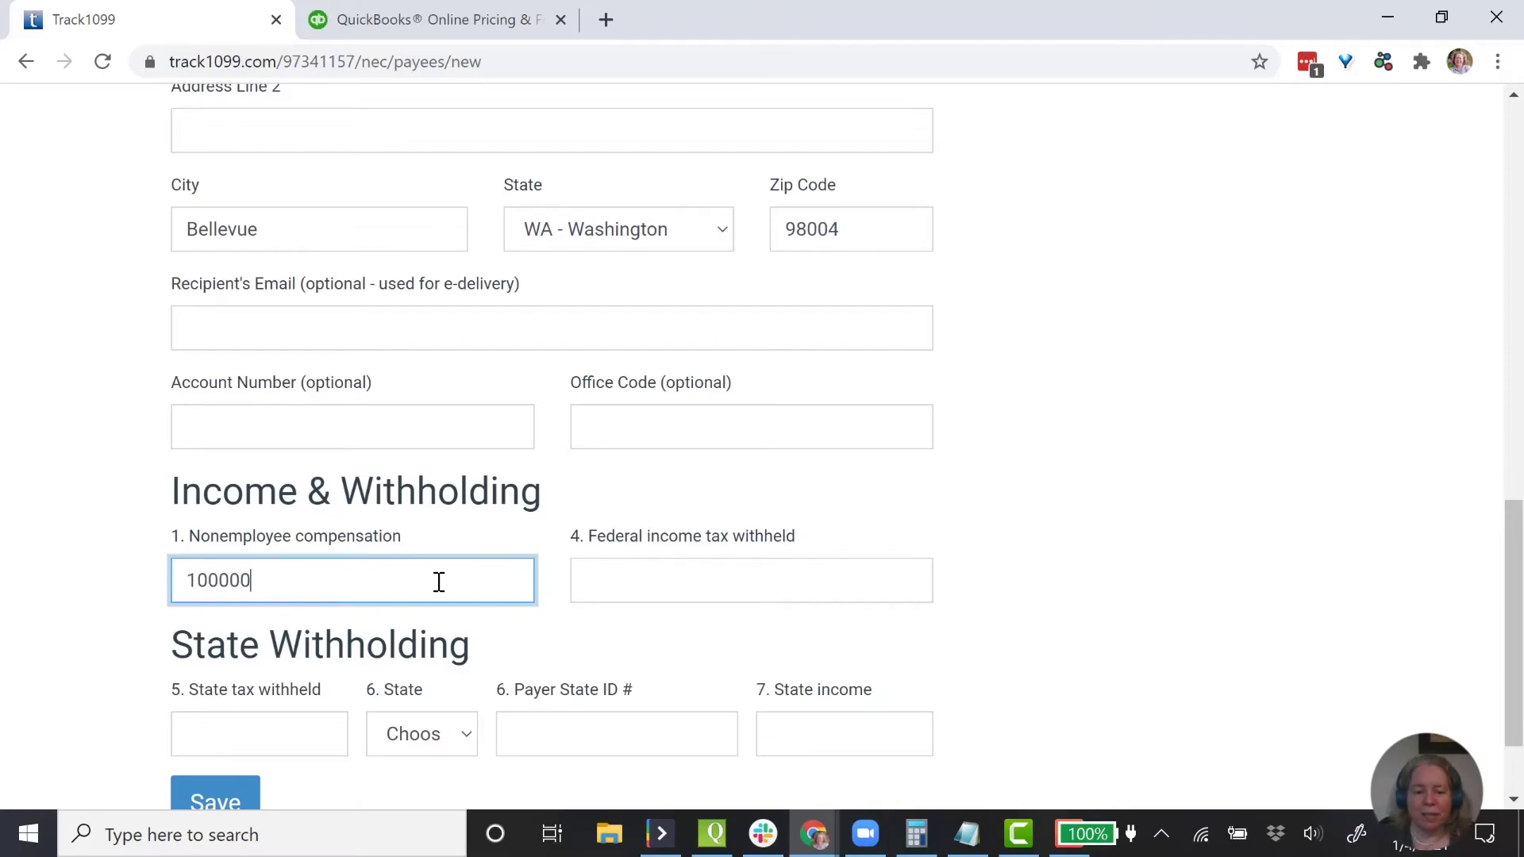
{"action": "key", "text": "Tab"}
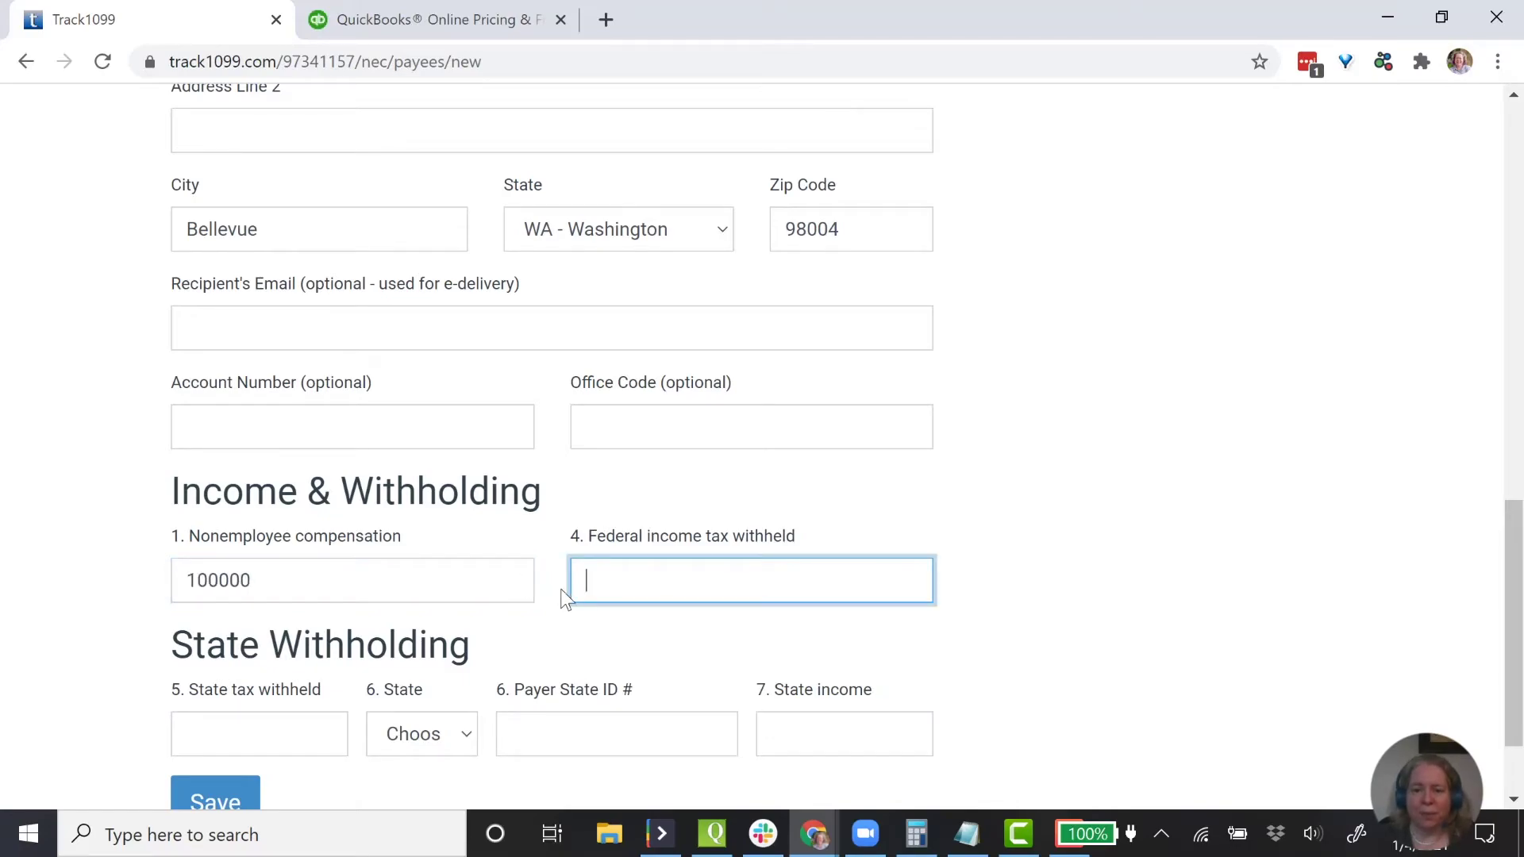
{"action": "type", "text": "0"}
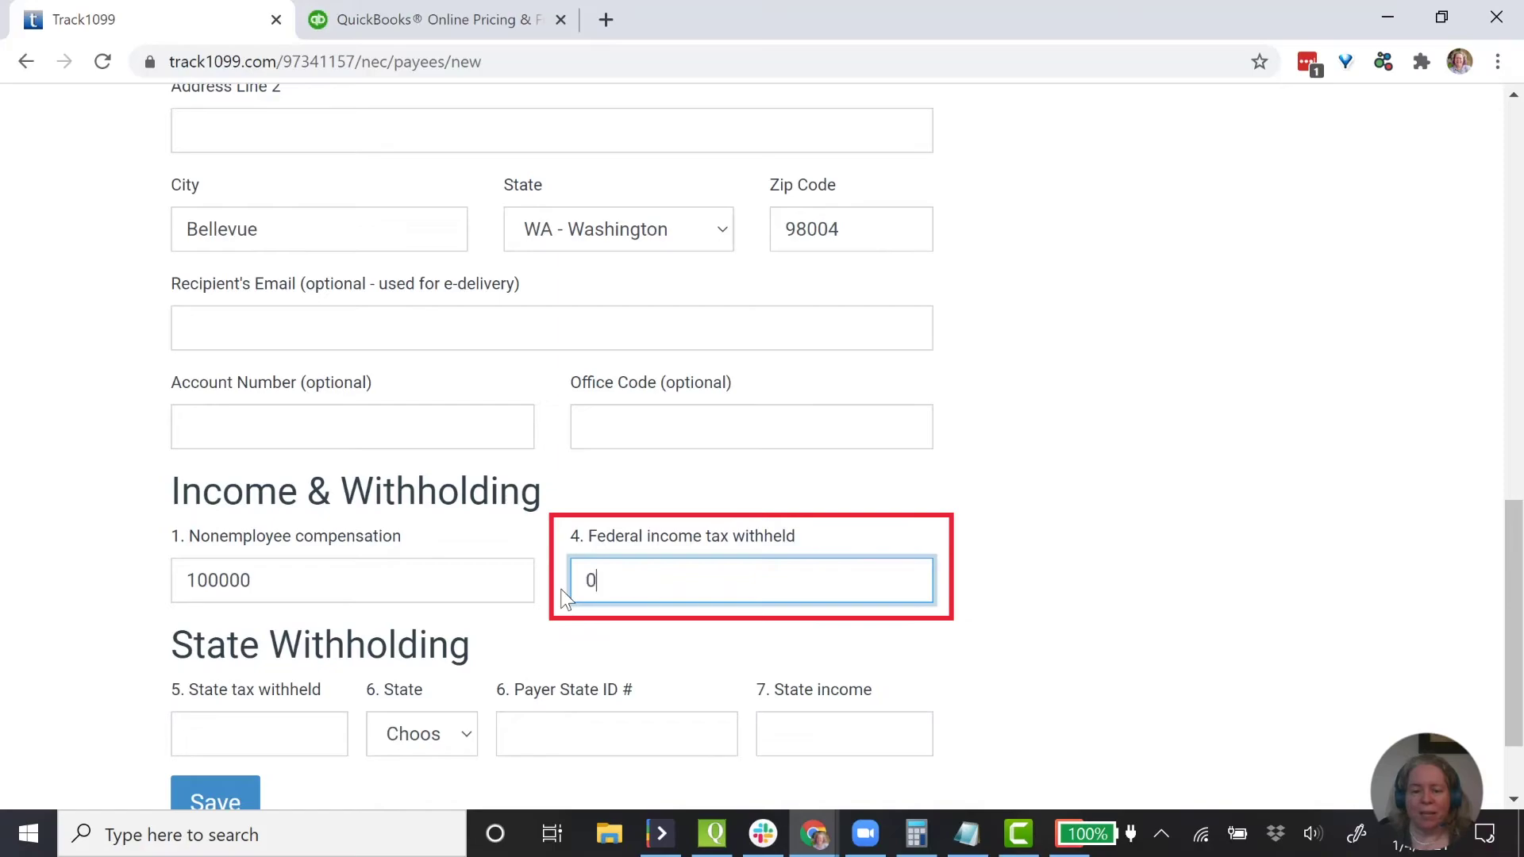
{"action": "key", "text": "Tab"}
{"action": "scroll", "coordinate": [544, 599], "scroll_direction": "down", "scroll_amount": 2}
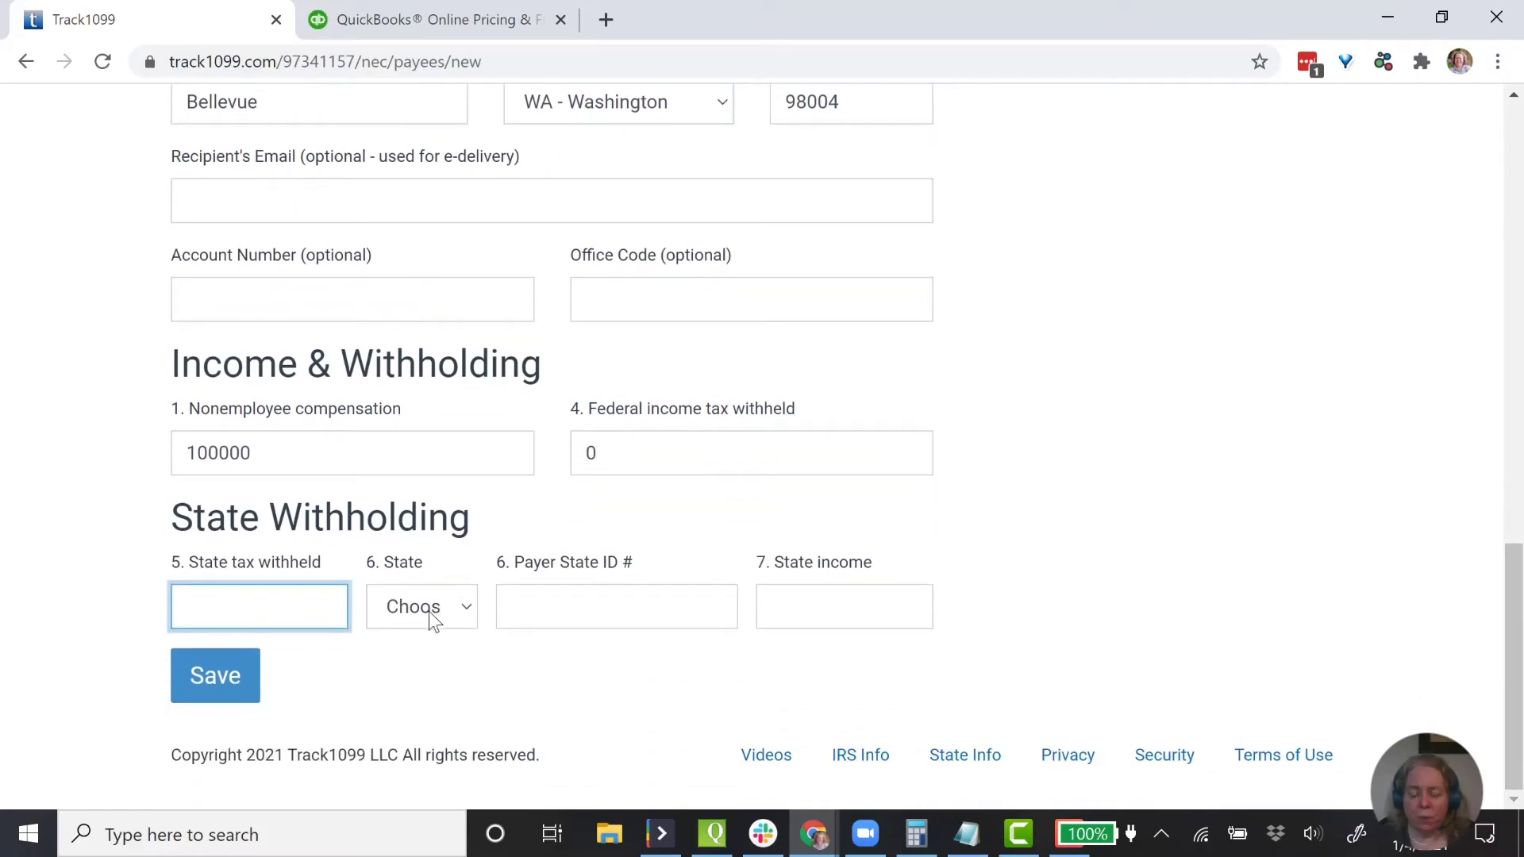
{"action": "left_click", "coordinate": [234, 690]}
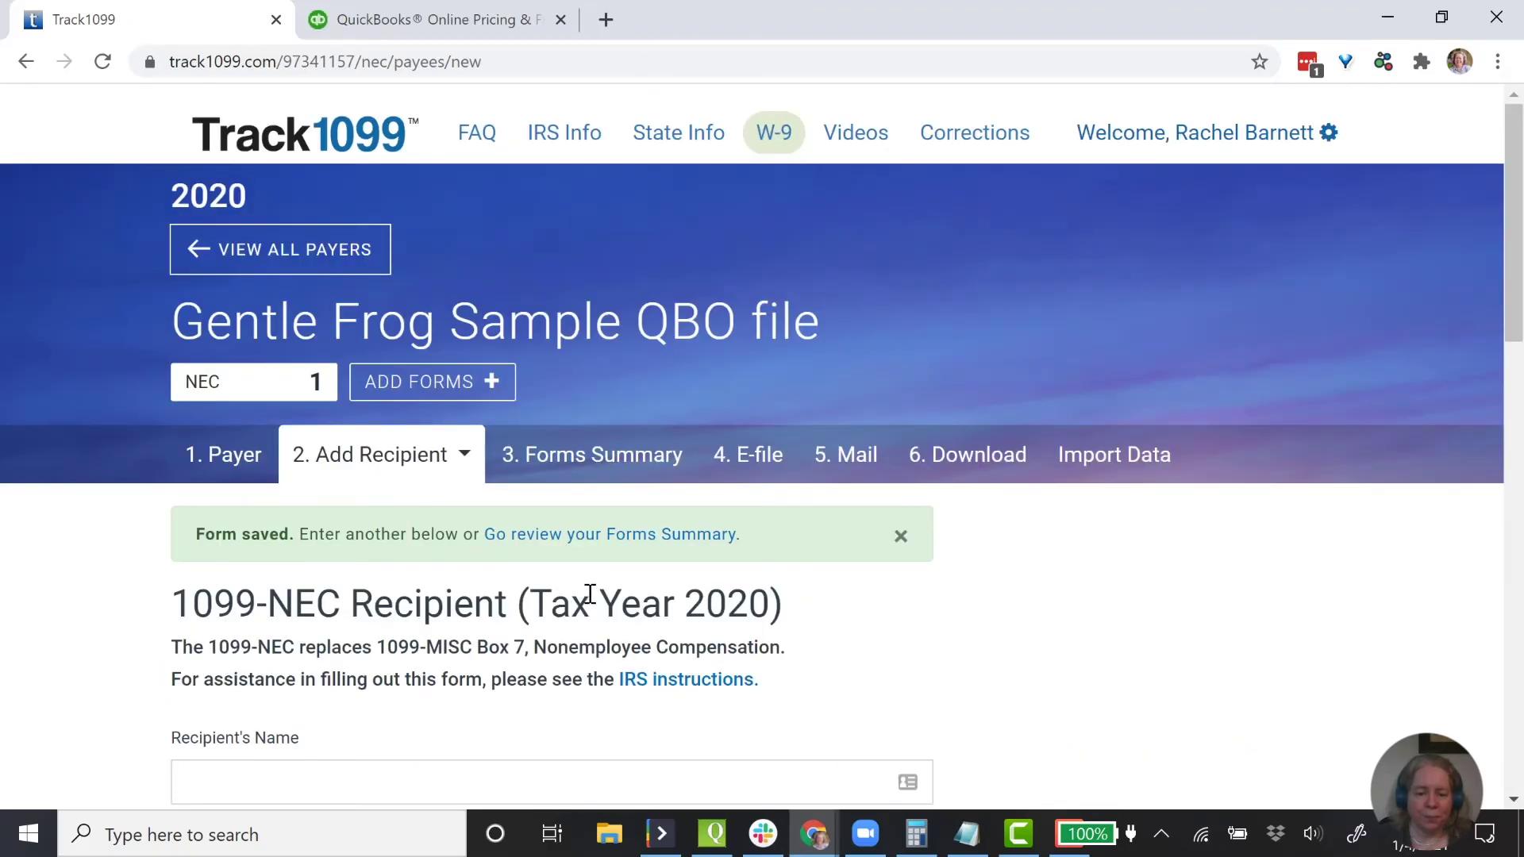
- Review the Forms Summary showing Sample Company, LLC's unscheduled NEC form at $100000.00
{"action": "scroll", "coordinate": [698, 629], "scroll_direction": "down", "scroll_amount": 4}
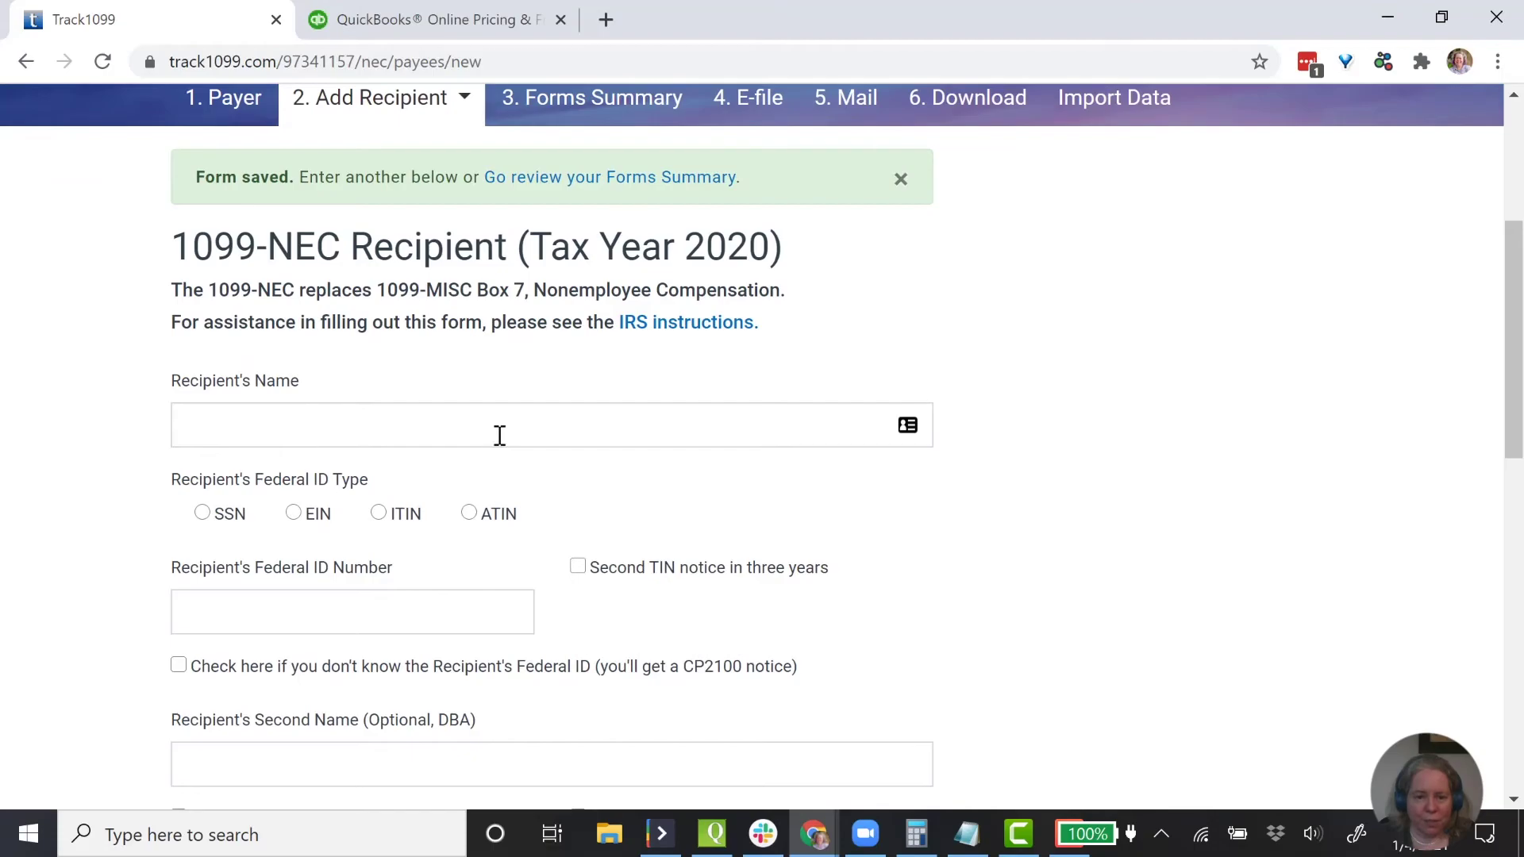
{"action": "scroll", "coordinate": [499, 435], "scroll_direction": "down", "scroll_amount": 6}
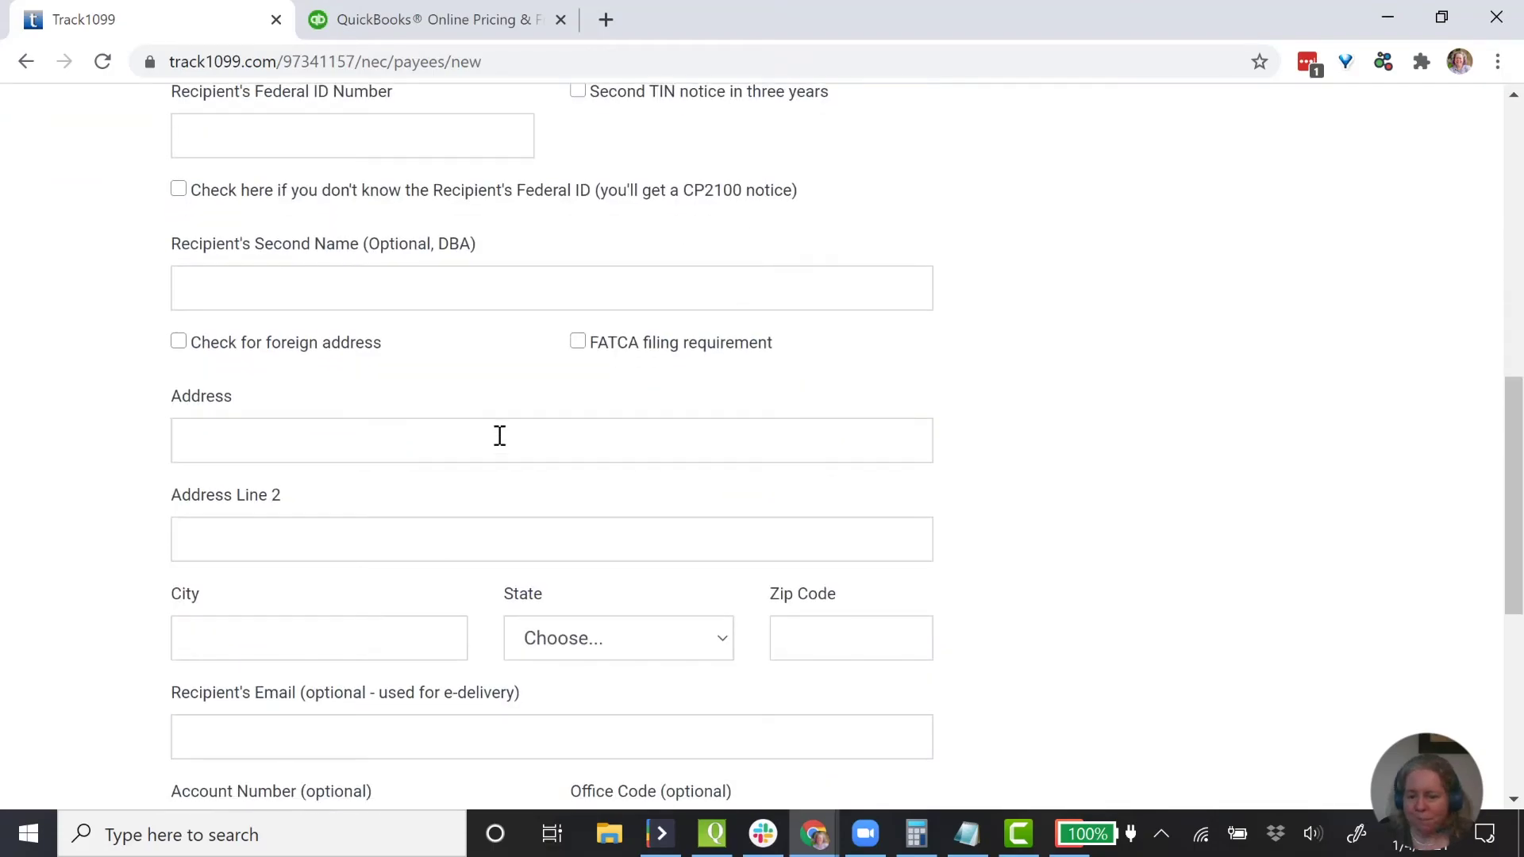
{"action": "scroll", "coordinate": [499, 435], "scroll_direction": "up", "scroll_amount": 7}
{"action": "scroll", "coordinate": [499, 435], "scroll_direction": "up", "scroll_amount": 3}
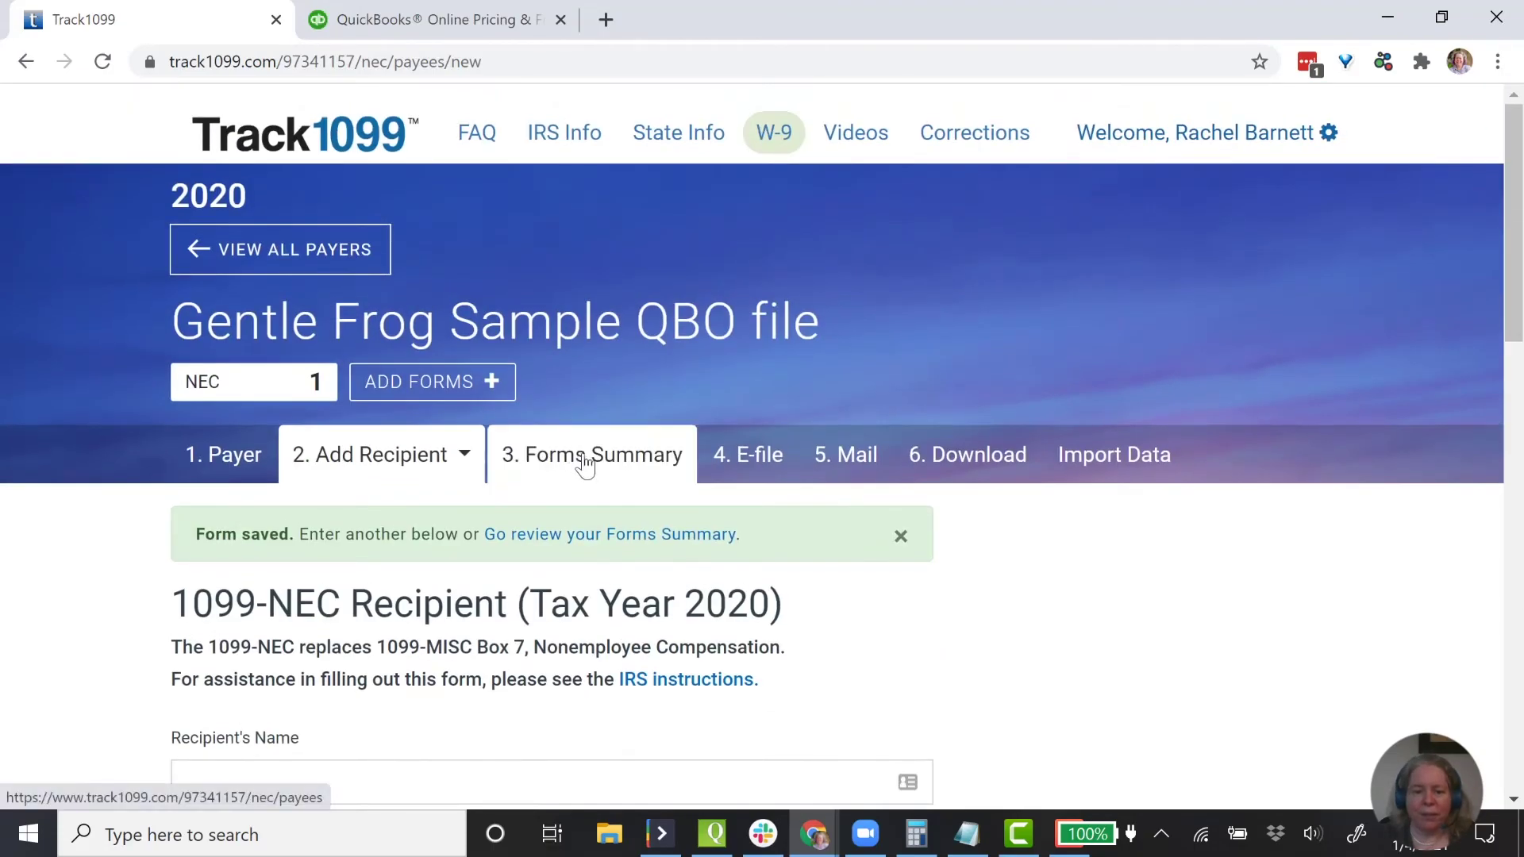
{"action": "left_click", "coordinate": [585, 465]}
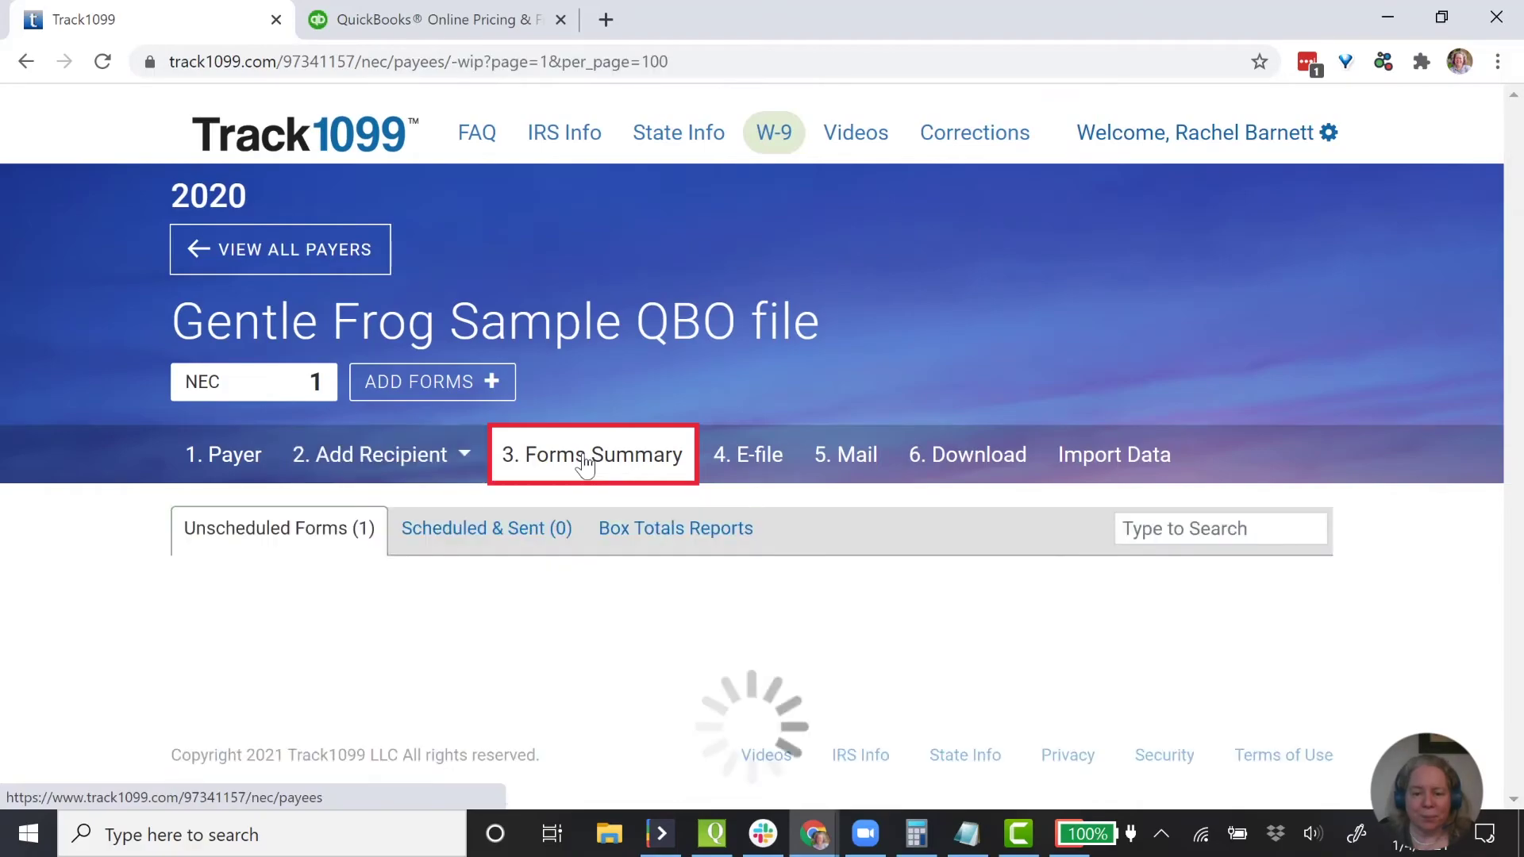
{"action": "scroll", "coordinate": [653, 547], "scroll_direction": "down", "scroll_amount": 2}
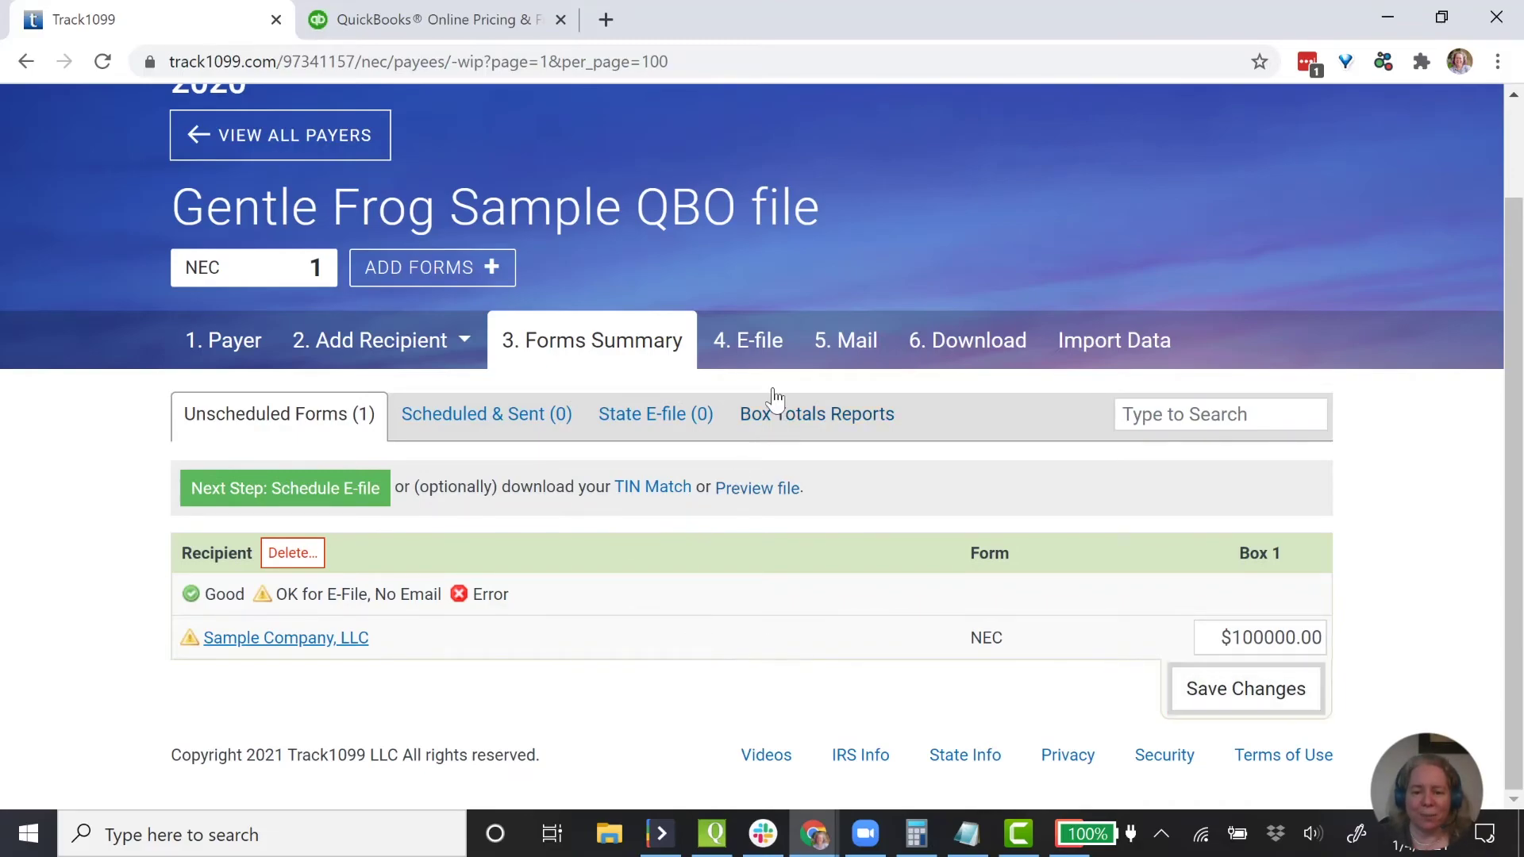
- Review the NEC e-file for 2021-01-13: $2.99 e-file plus $1.59 mailing, $4.58 total
{"action": "left_click", "coordinate": [746, 350]}
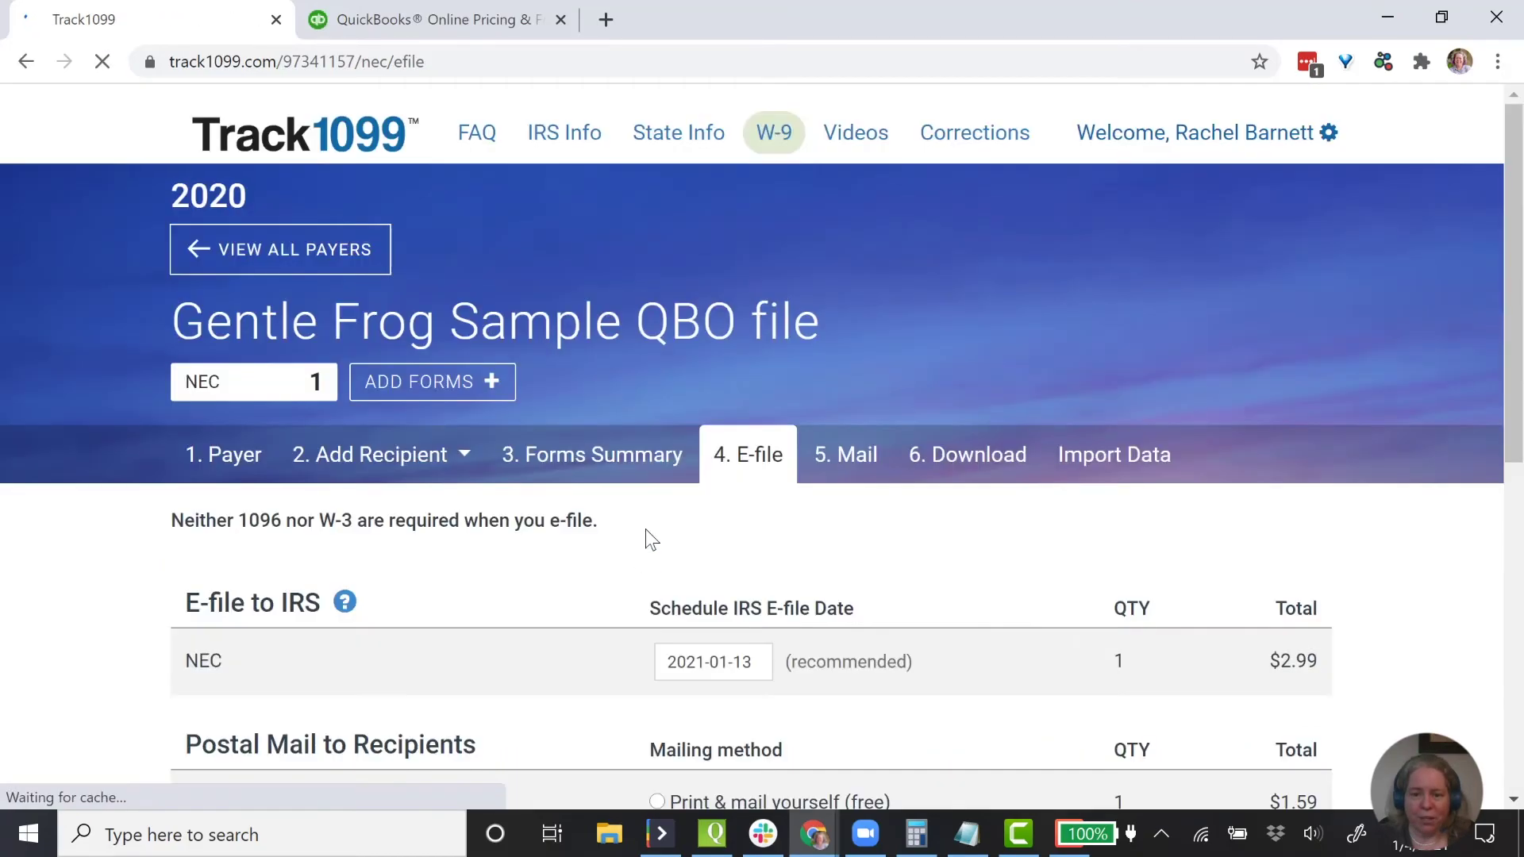
{"action": "scroll", "coordinate": [660, 564], "scroll_direction": "down", "scroll_amount": 3}
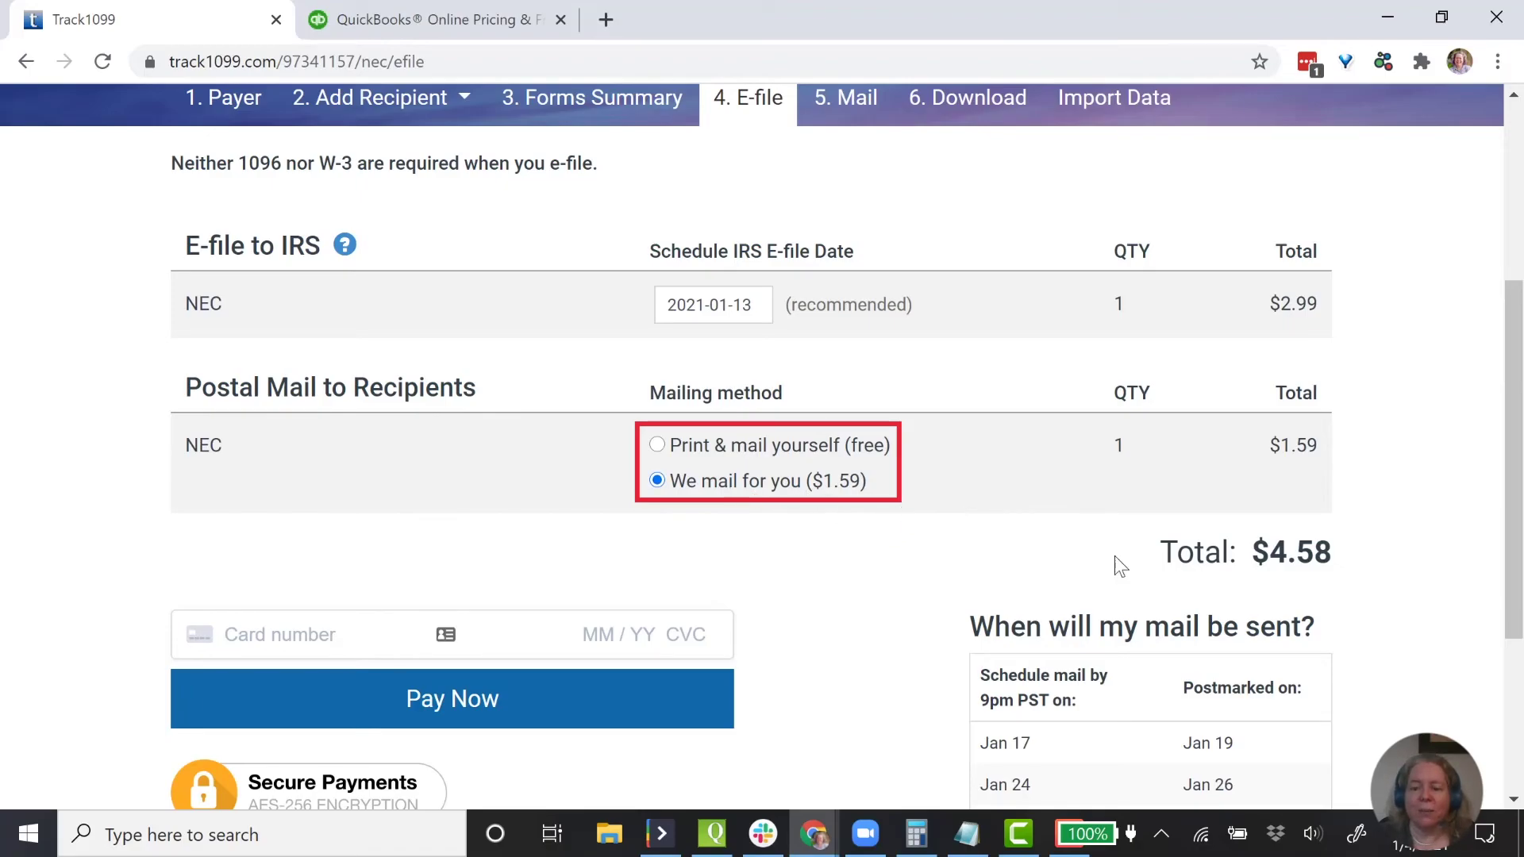
{"action": "left_click_drag", "start_coordinate": [1244, 556], "coordinate": [1339, 559]}
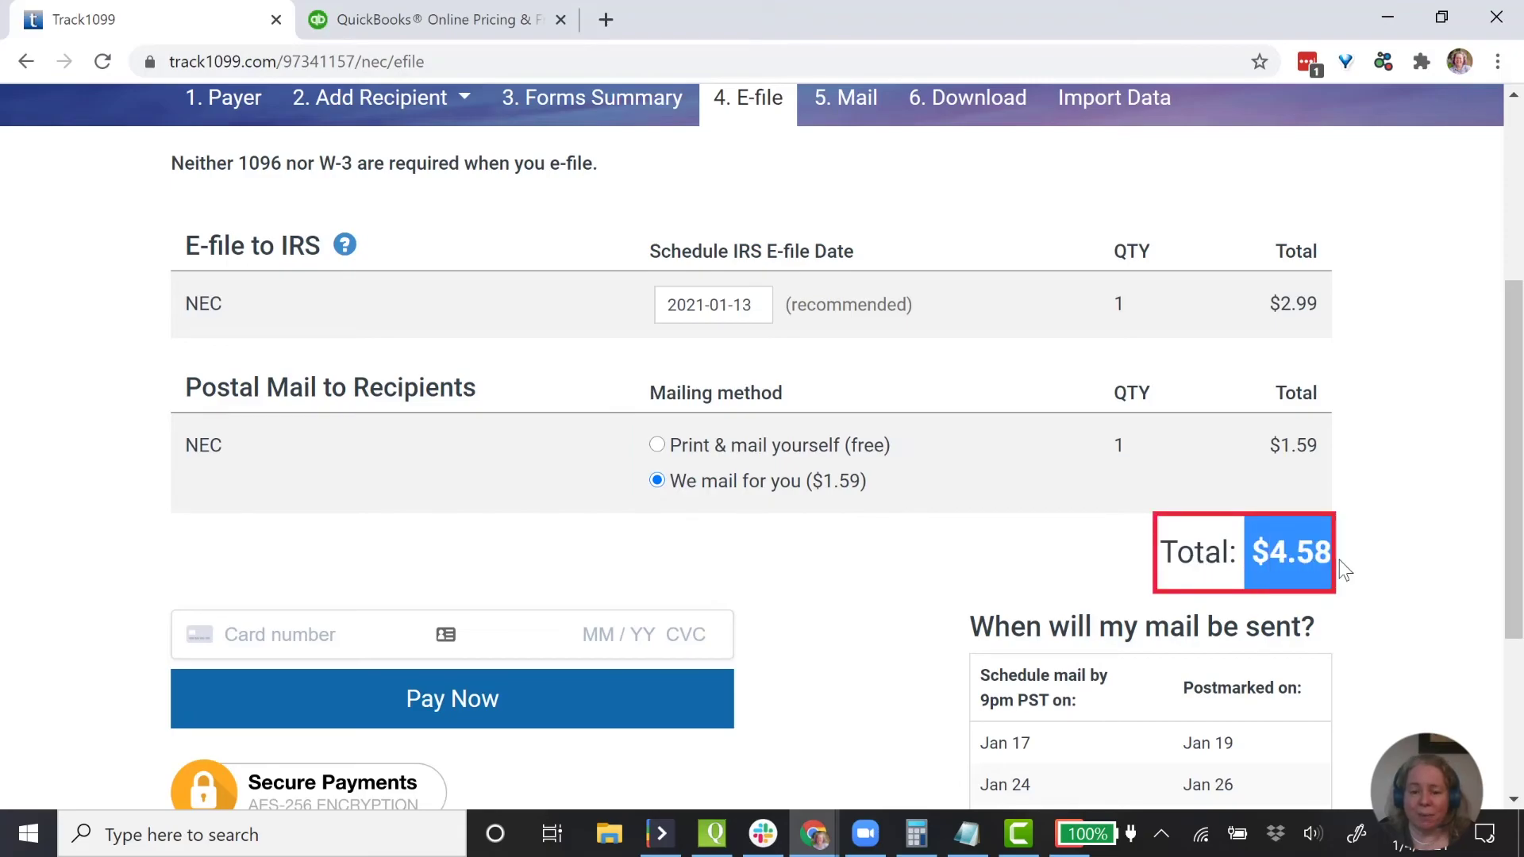
{"action": "scroll", "coordinate": [1377, 591], "scroll_direction": "down", "scroll_amount": 3}
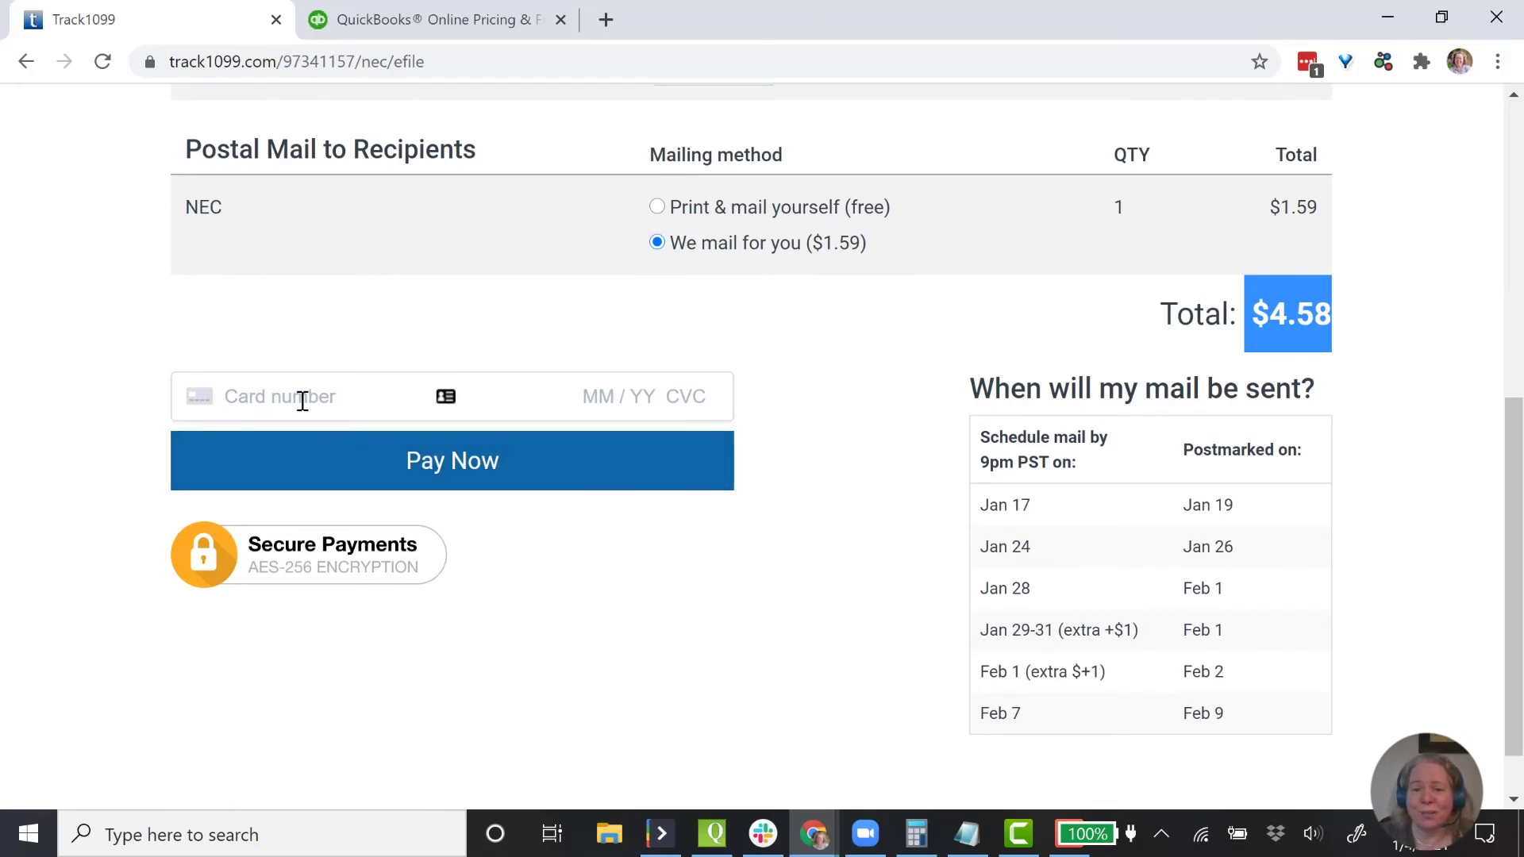
{"action": "scroll", "coordinate": [303, 400], "scroll_direction": "up", "scroll_amount": 1}
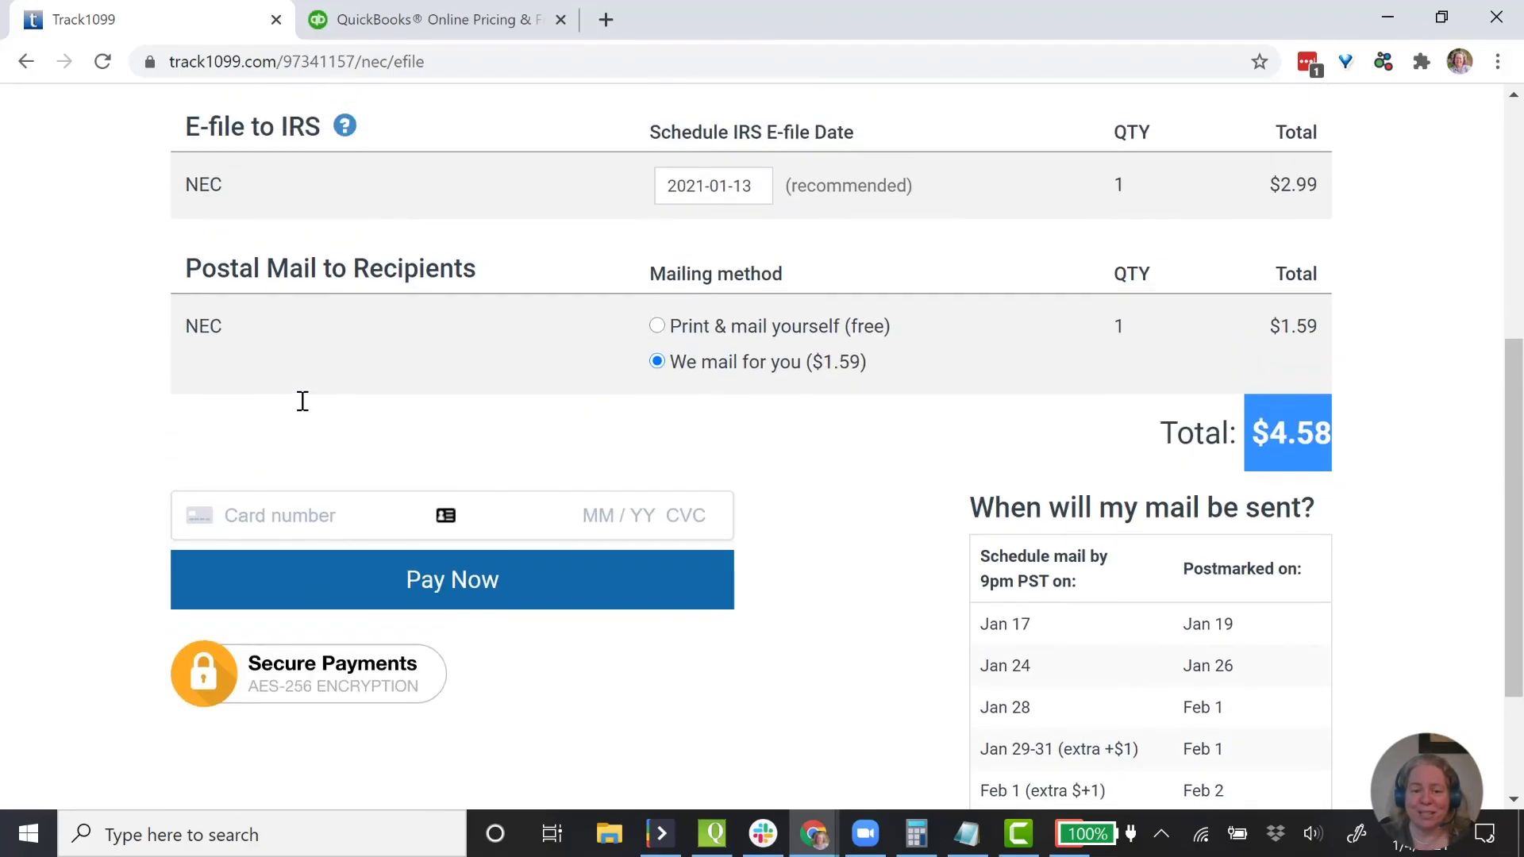
{"action": "scroll", "coordinate": [303, 400], "scroll_direction": "up", "scroll_amount": 3}
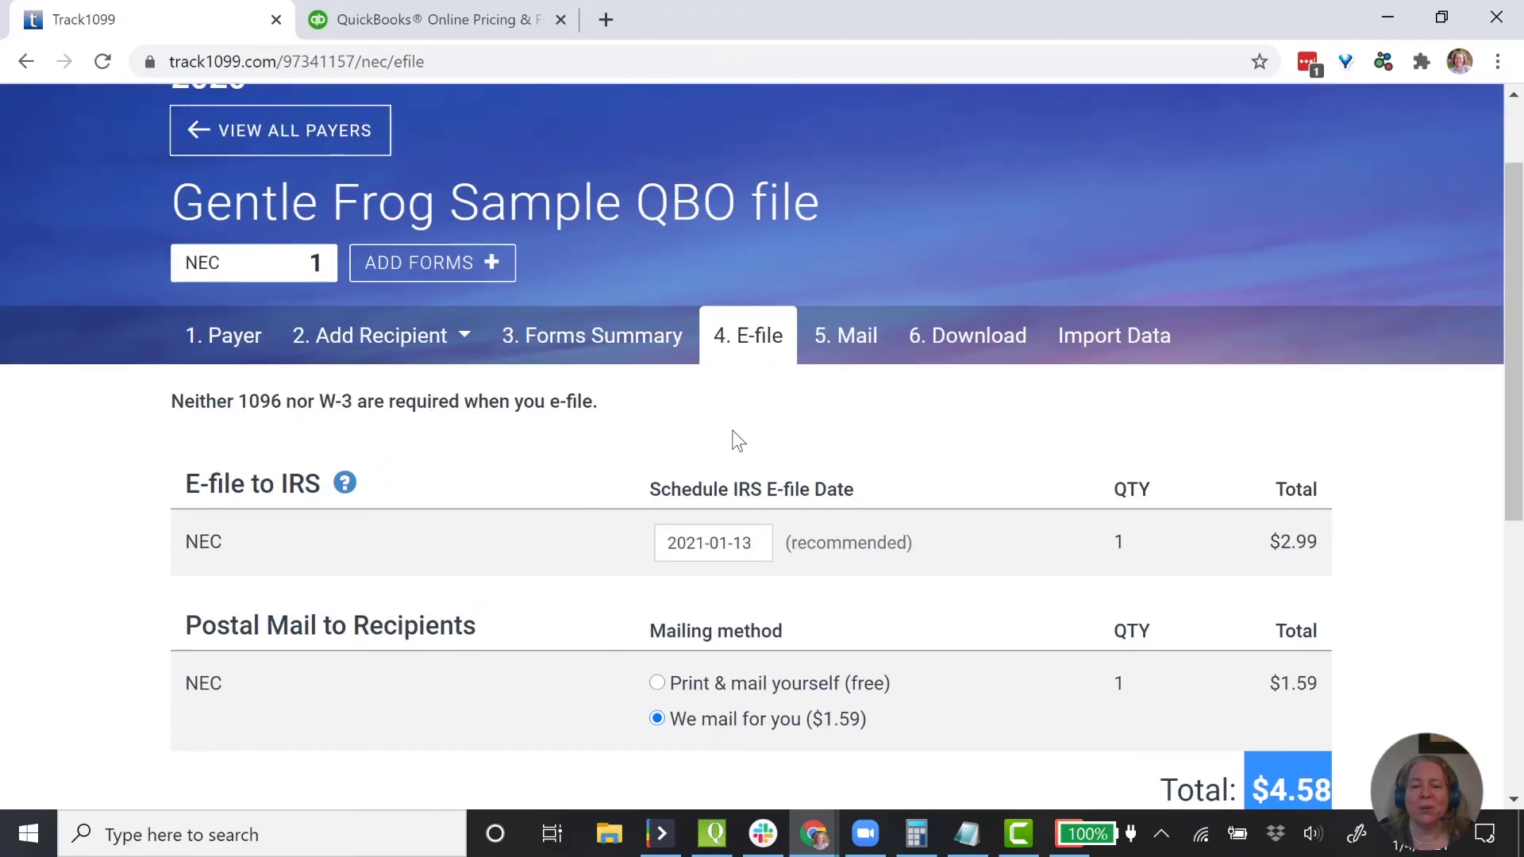
{"action": "scroll", "coordinate": [738, 440], "scroll_direction": "up", "scroll_amount": 1}
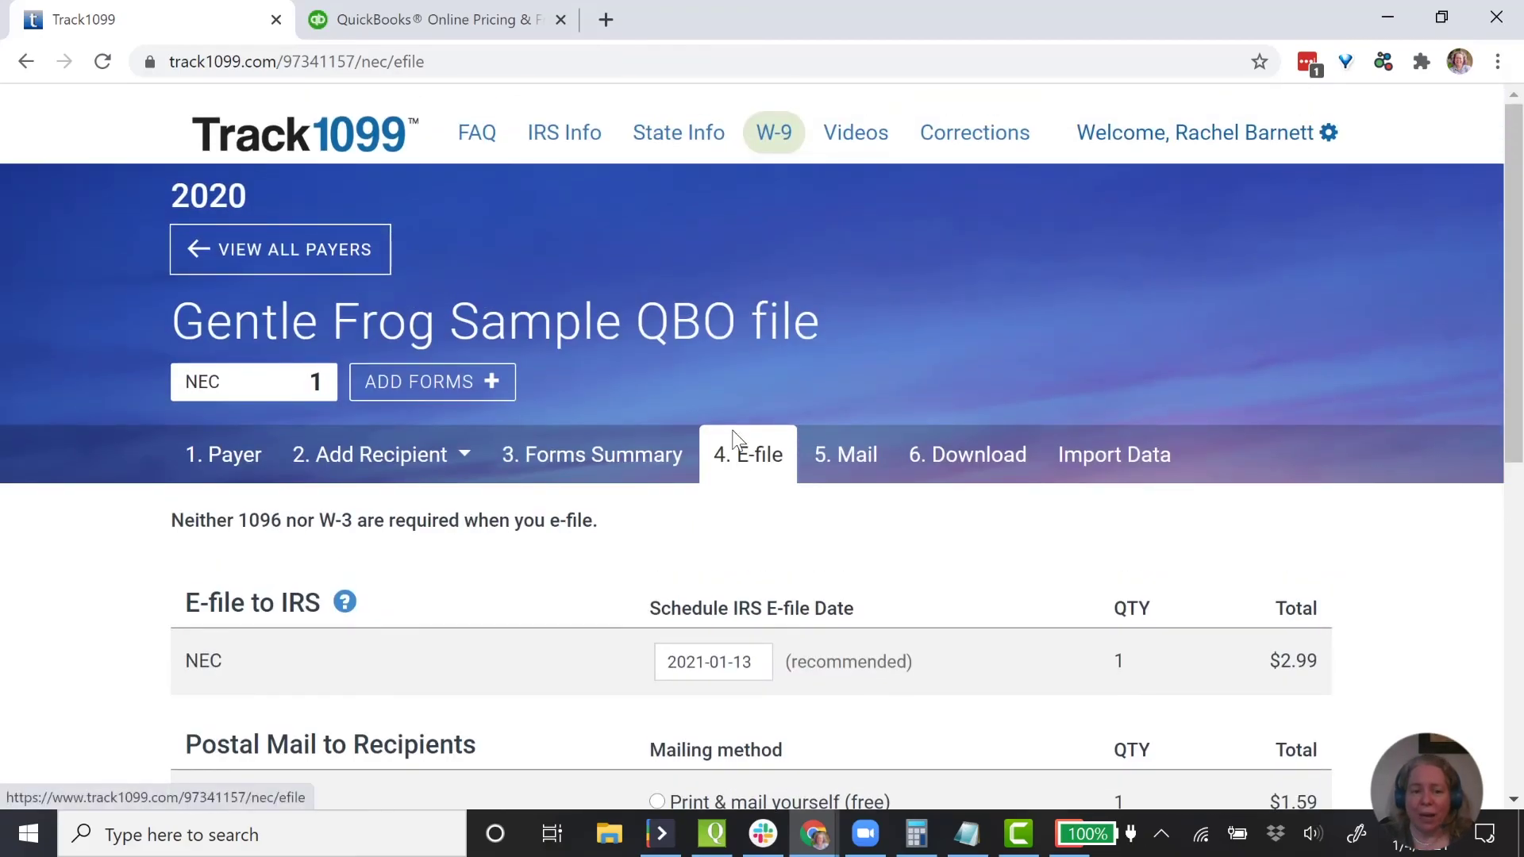